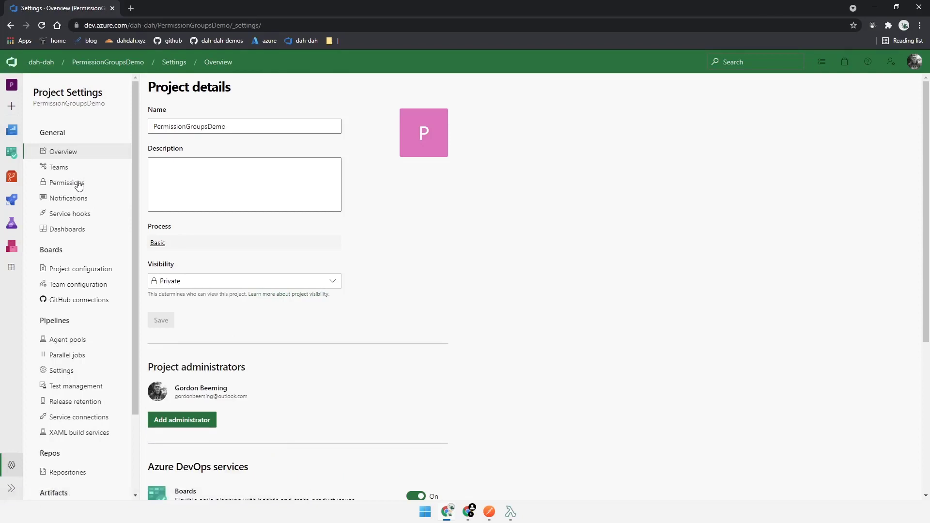
Create a permission group named View Project in the PermissionGroupsDemo project, with the demo user account as its member.
{"action": "left_click", "coordinate": [74, 183]}
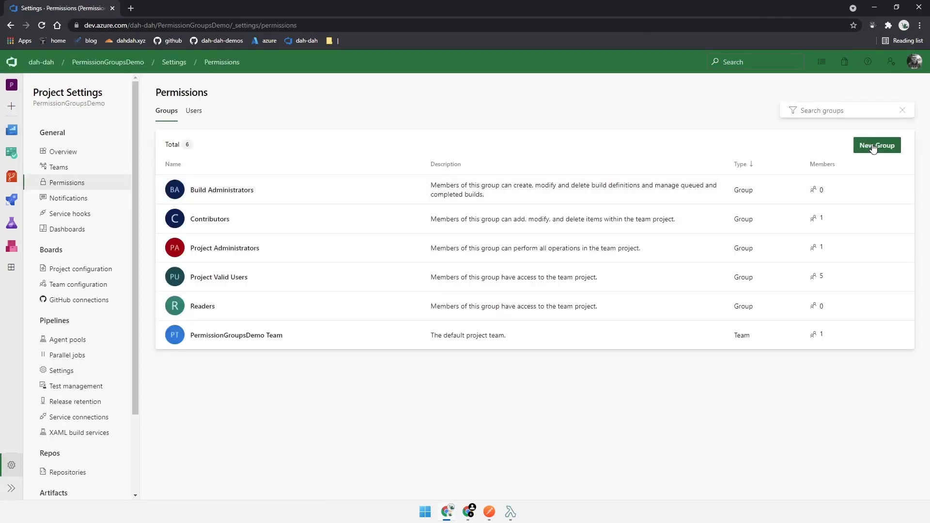
{"action": "left_click", "coordinate": [874, 147]}
{"action": "type", "text": "V"}
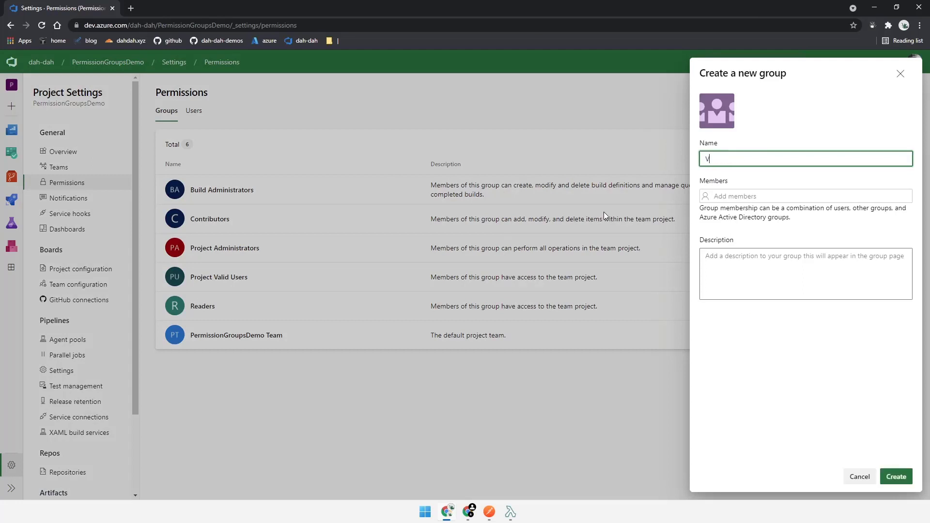
{"action": "type", "text": "iew Project"}
{"action": "left_click", "coordinate": [775, 194]}
{"action": "type", "text": "da"}
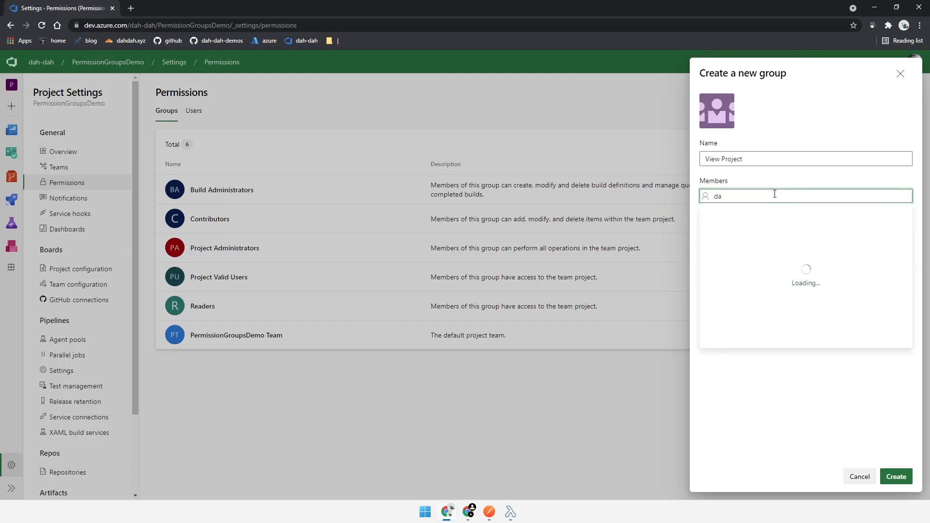
{"action": "left_click", "coordinate": [791, 236]}
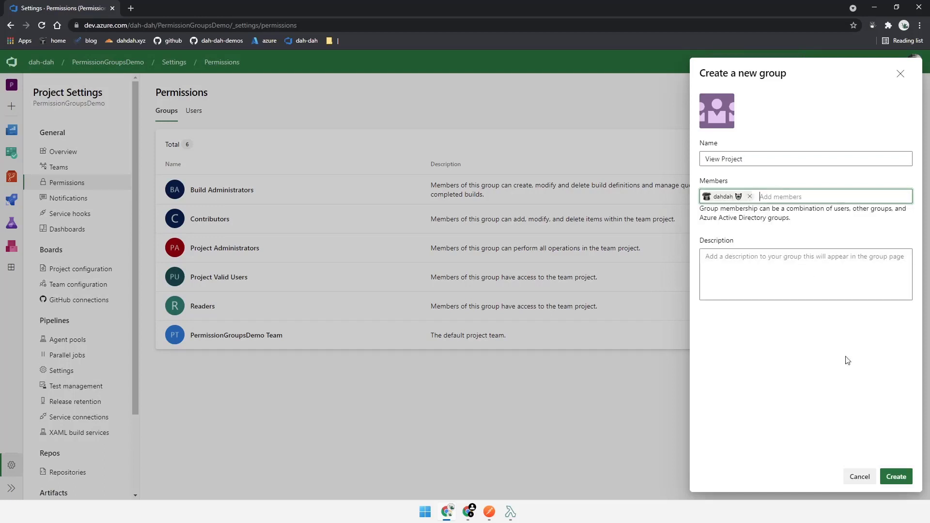
{"action": "left_click", "coordinate": [896, 477]}
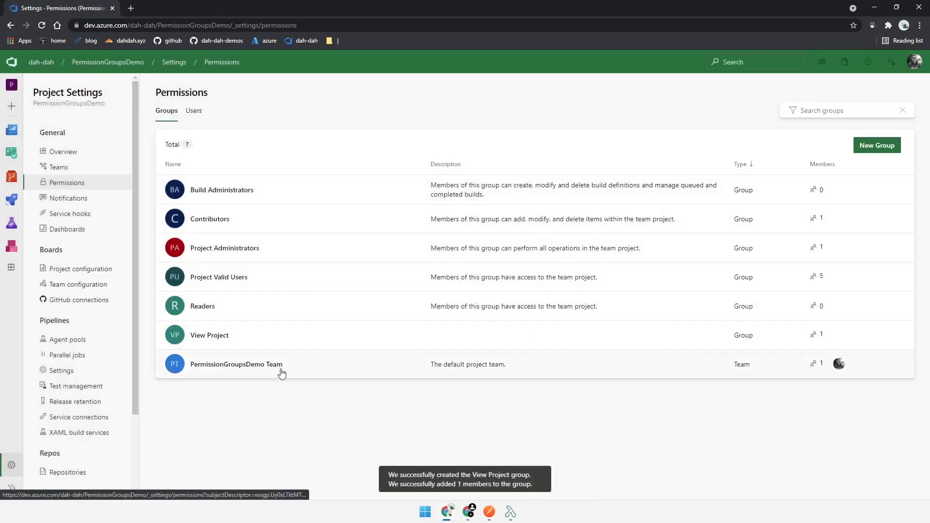
Set the View project-level information permission of the View Project group to Allow.
{"action": "left_click", "coordinate": [252, 337]}
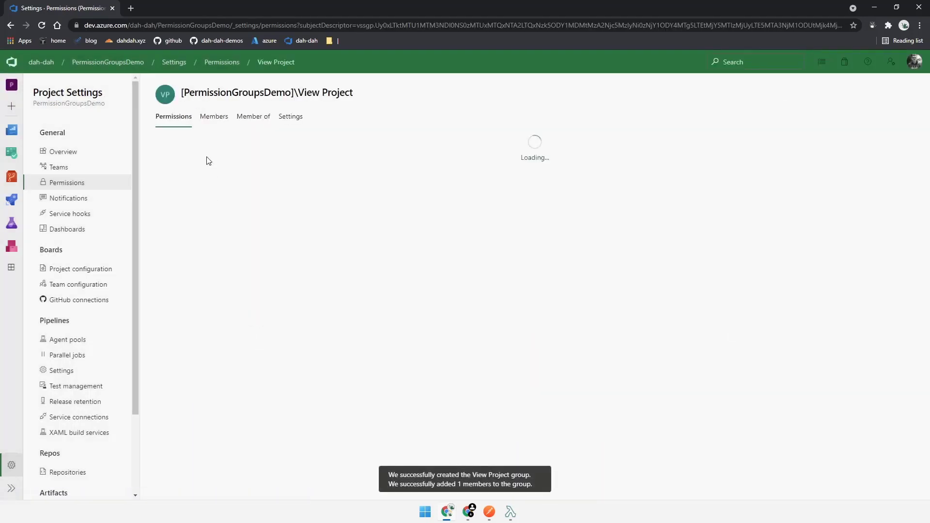
{"action": "left_click", "coordinate": [335, 273]}
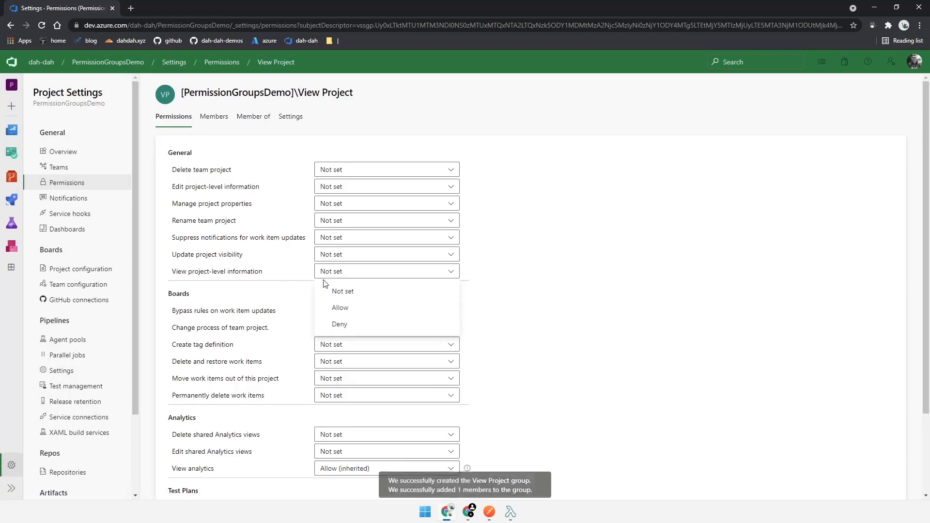
{"action": "left_click", "coordinate": [353, 308]}
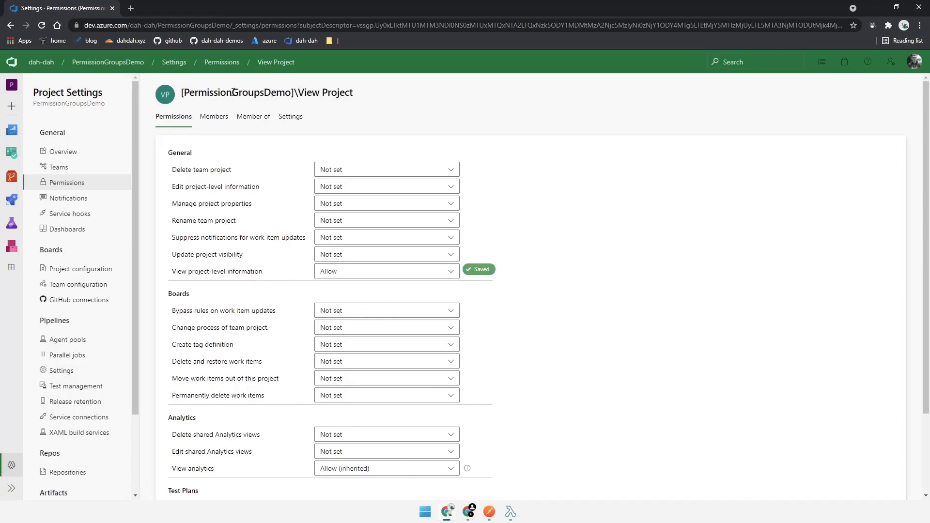
{"action": "left_click_drag", "start_coordinate": [173, 272], "coordinate": [263, 272]}
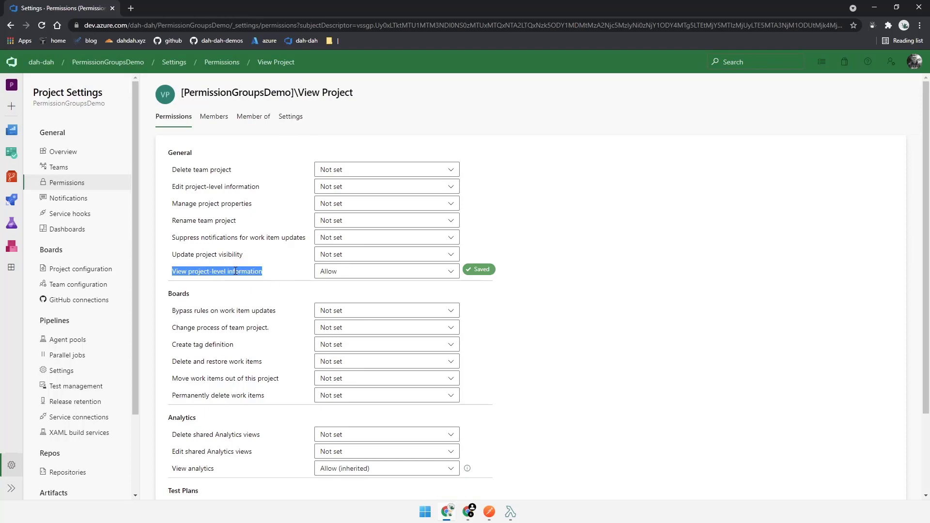
Create a second permission group named The Group without any members.
{"action": "left_click", "coordinate": [90, 182]}
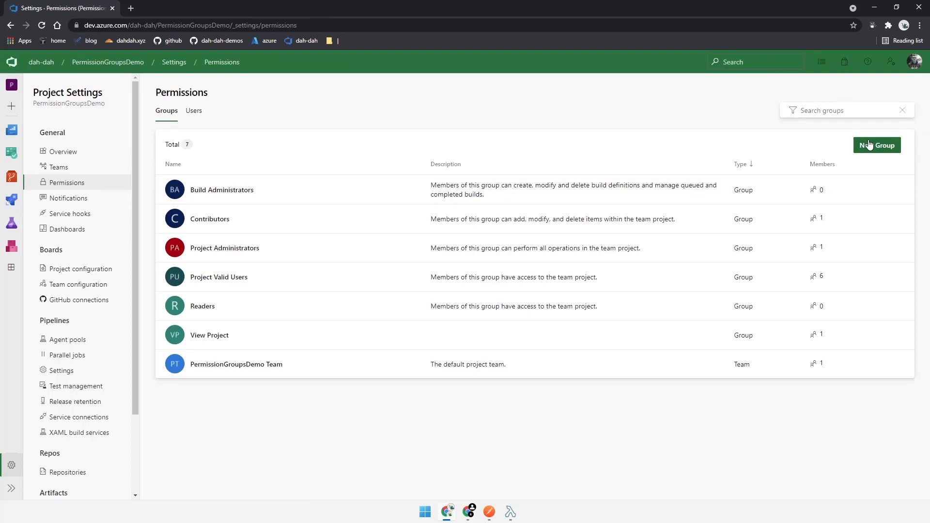
{"action": "left_click", "coordinate": [870, 143]}
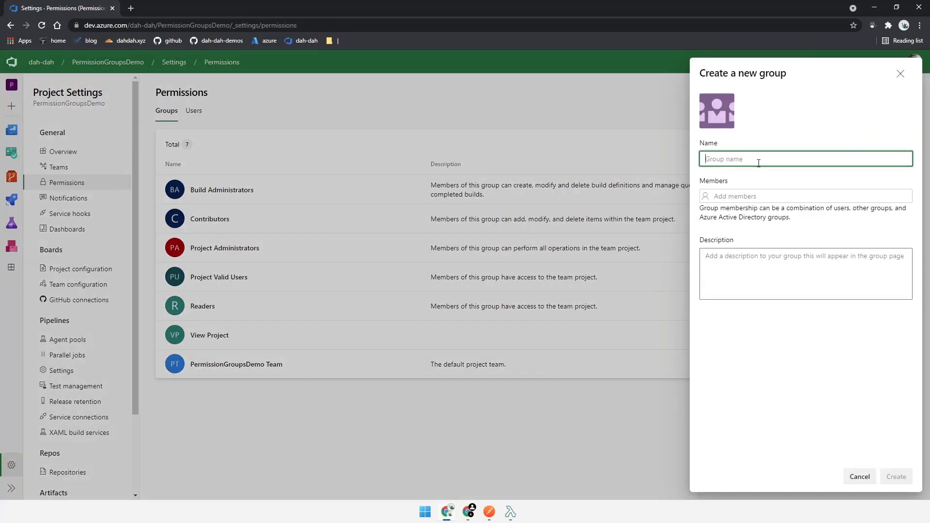
{"action": "type", "text": "The Group"}
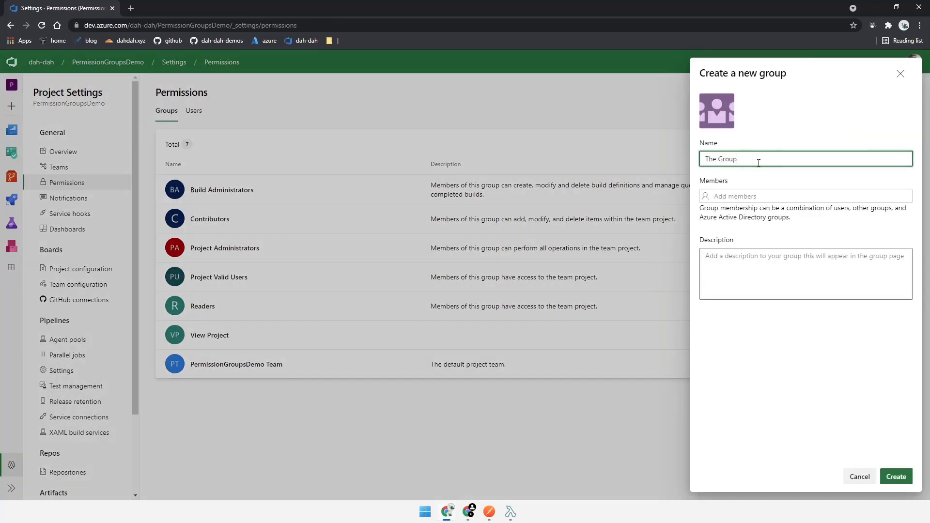
{"action": "left_click", "coordinate": [897, 477]}
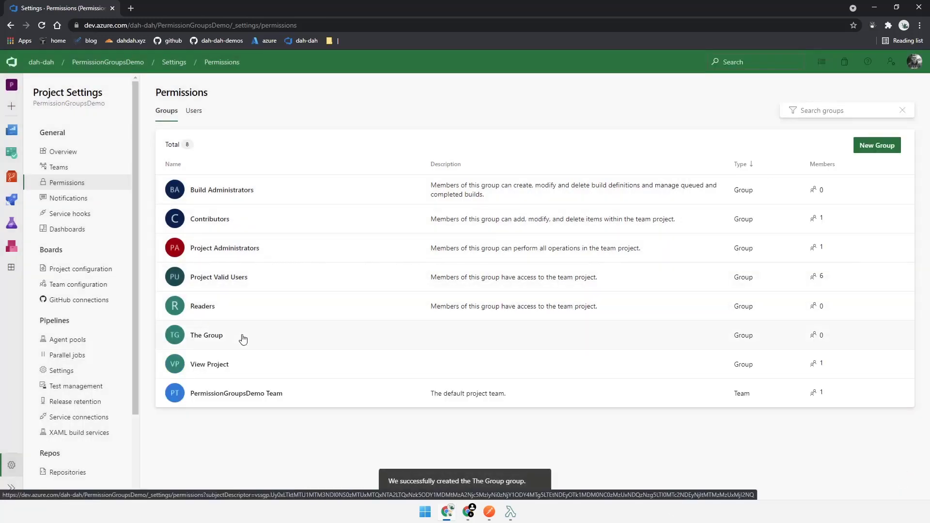
Switch to the demo user's Chrome window, reload the project list, and inspect The Group's permissions and members in PermissionGroupsDemo's project settings.
{"action": "left_click", "coordinate": [468, 513]}
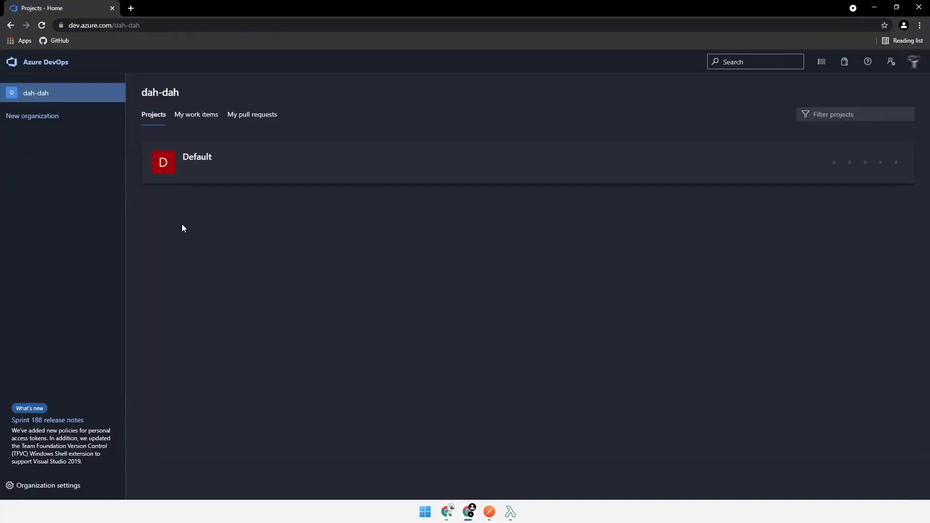
{"action": "key", "text": "F5"}
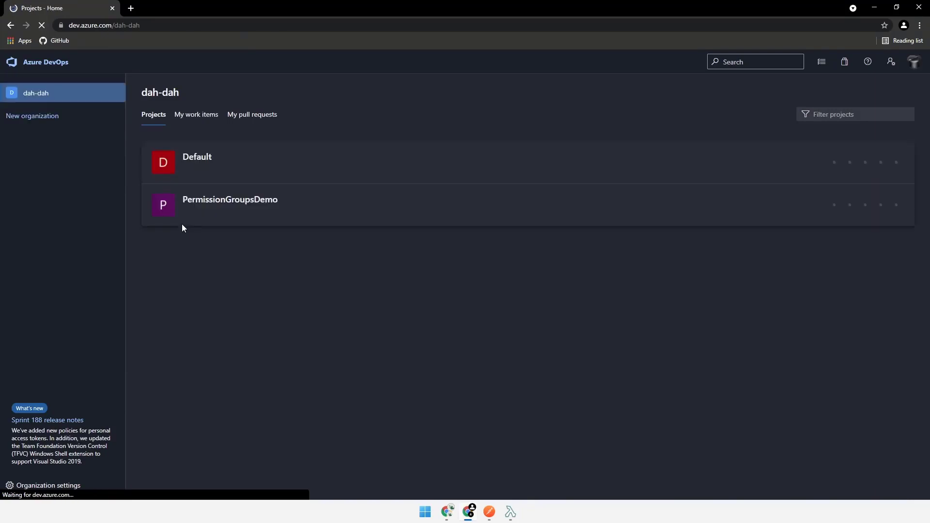
{"action": "left_click", "coordinate": [217, 212]}
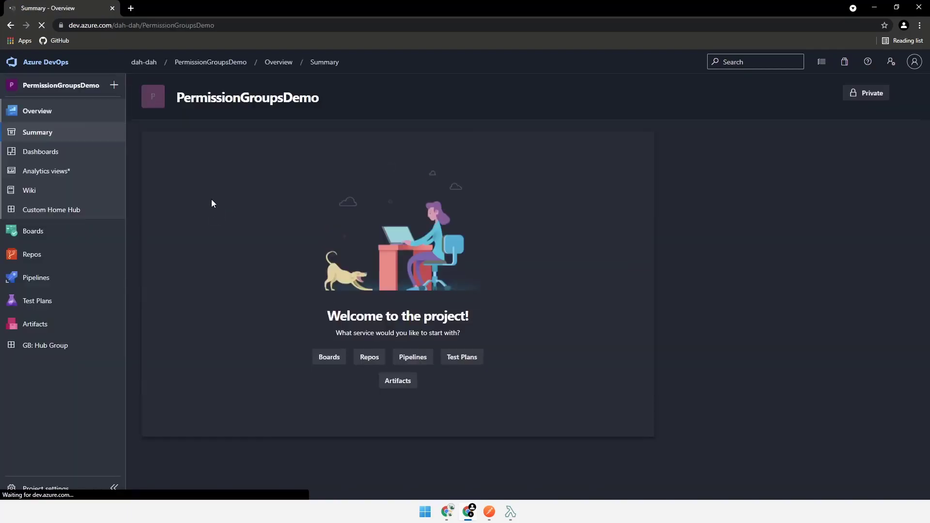
{"action": "left_click", "coordinate": [47, 489]}
{"action": "left_click", "coordinate": [76, 183]}
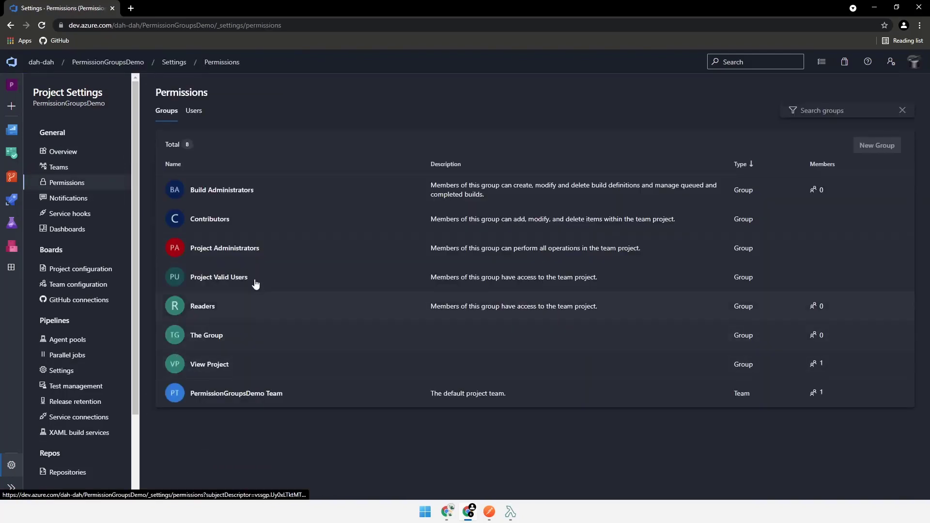
{"action": "left_click", "coordinate": [217, 334]}
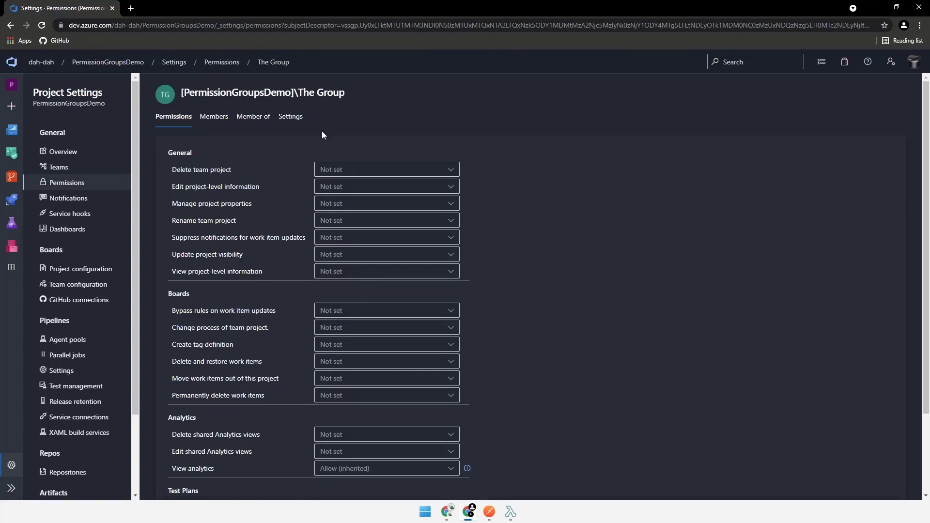
{"action": "left_click", "coordinate": [216, 118]}
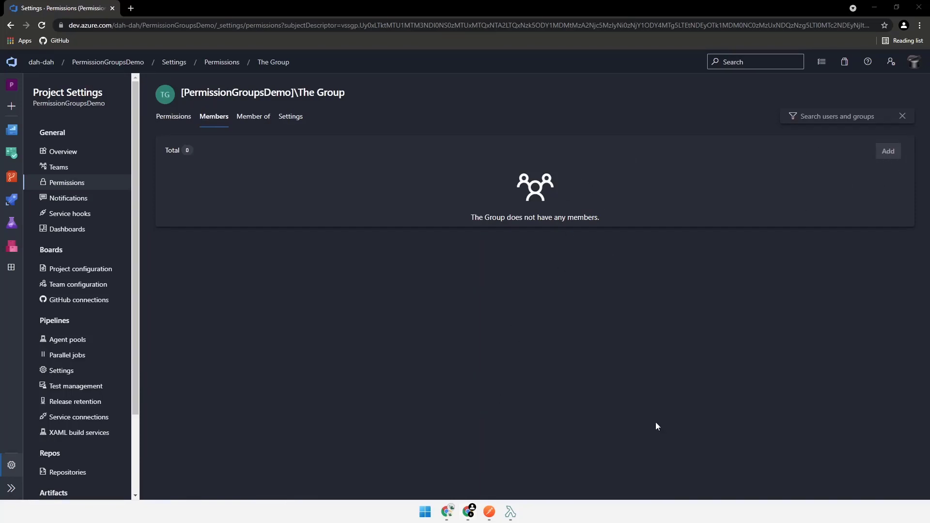
Switch to Postman and import the Permission Groups Demo environment and collection files.
{"action": "left_click", "coordinate": [490, 513]}
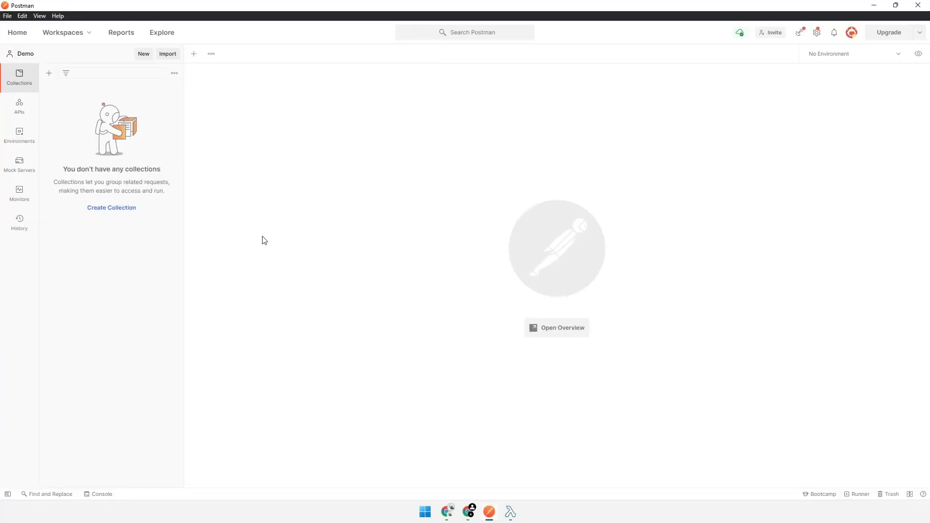
{"action": "left_click", "coordinate": [168, 54]}
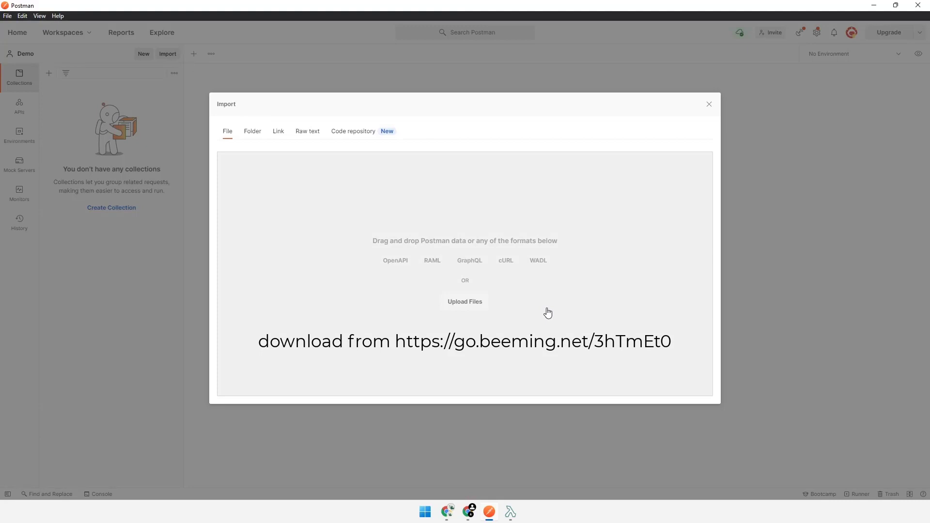
{"action": "left_click_drag", "start_coordinate": [548, 314], "coordinate": [547, 310]}
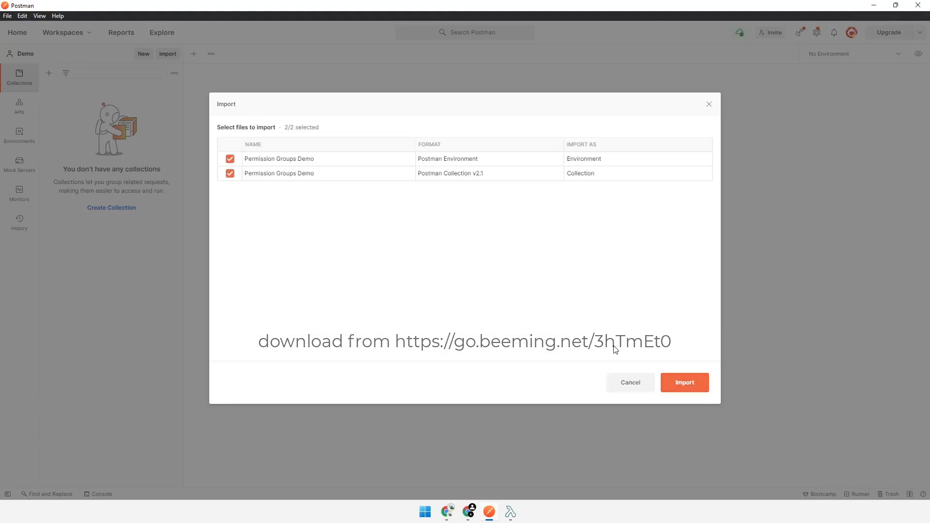
{"action": "left_click", "coordinate": [684, 386]}
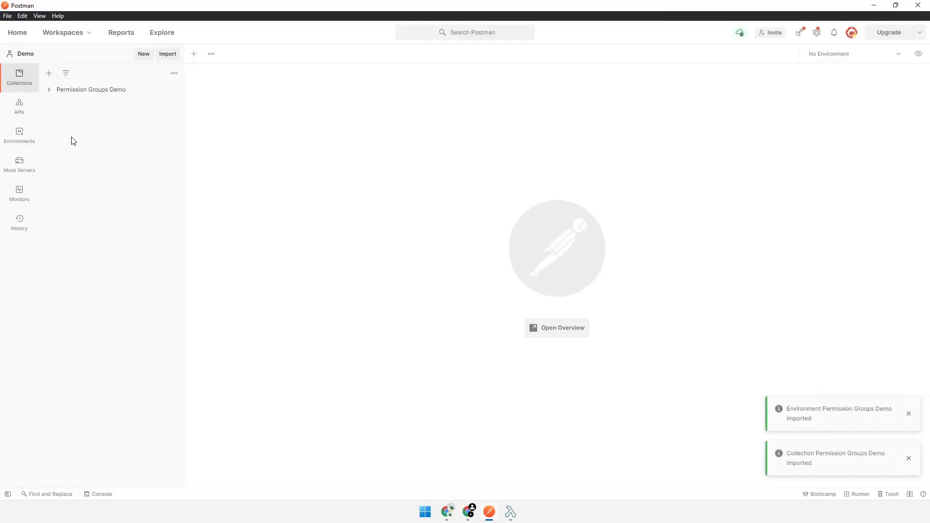
Expand the Permission Groups Demo collection, activate the Permission Groups Demo environment, and open its variables for editing.
{"action": "left_click", "coordinate": [51, 90]}
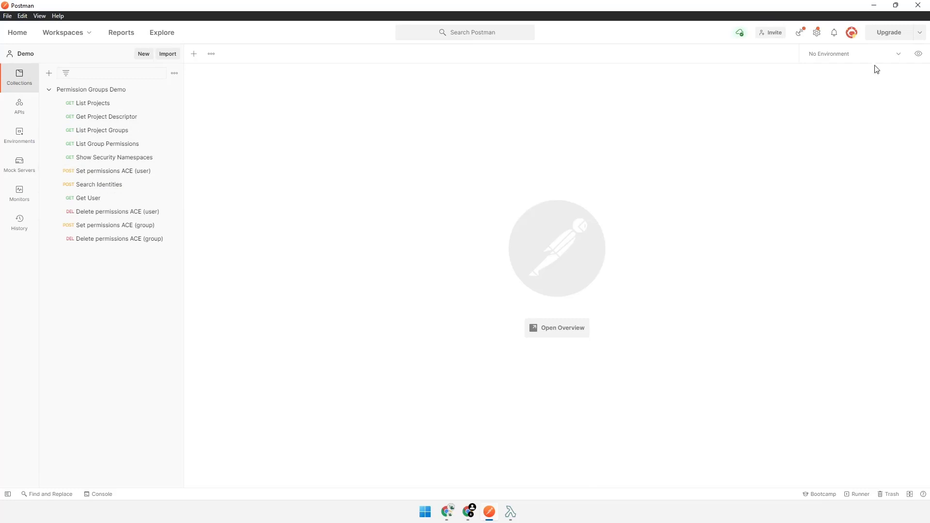
{"action": "left_click", "coordinate": [895, 54]}
{"action": "left_click", "coordinate": [853, 92]}
{"action": "left_click", "coordinate": [918, 54]}
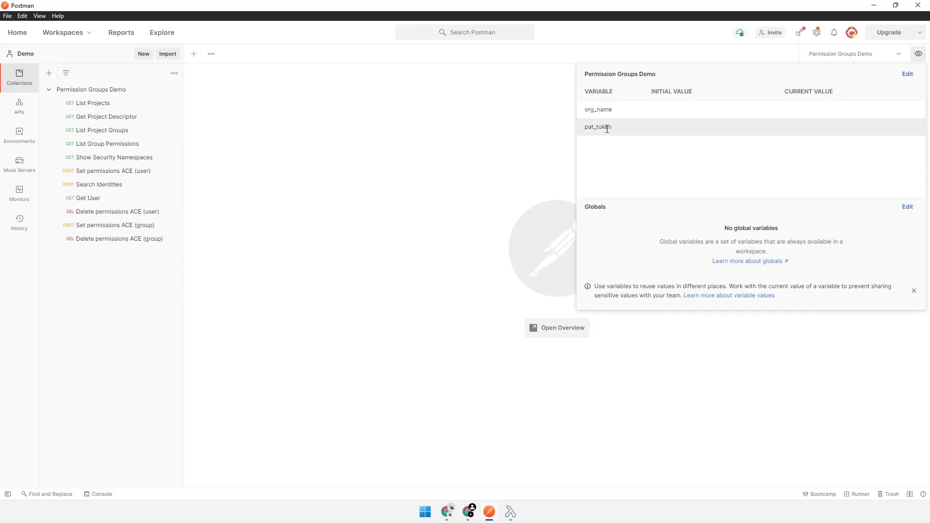
{"action": "left_click", "coordinate": [907, 74]}
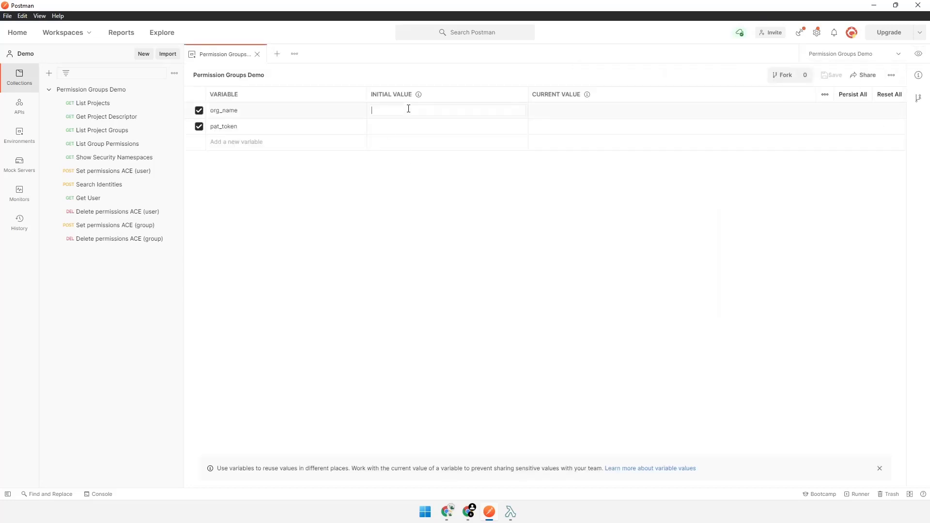
Look up the organization name in the Azure DevOps URL, set org_name's initial and current values to dah-dah in Postman, and save.
{"action": "left_click", "coordinate": [447, 512]}
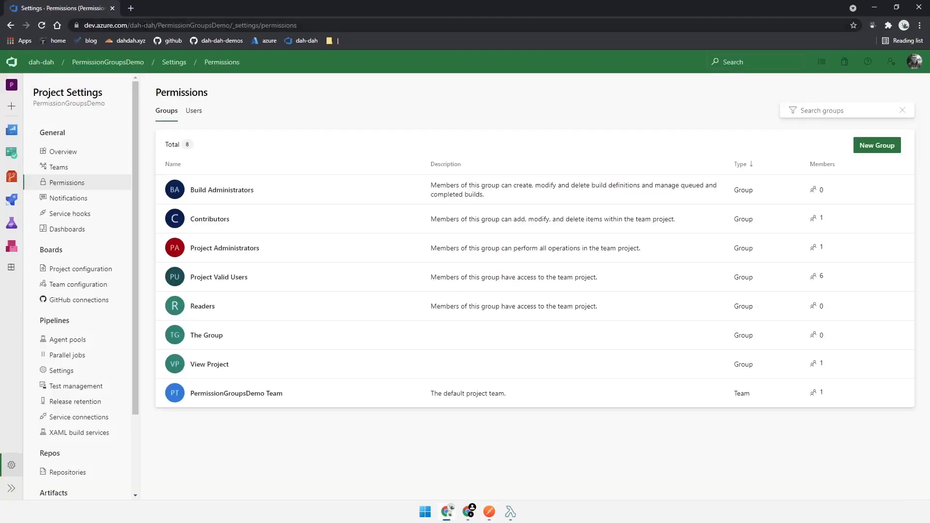
{"action": "double_click", "coordinate": [158, 25]}
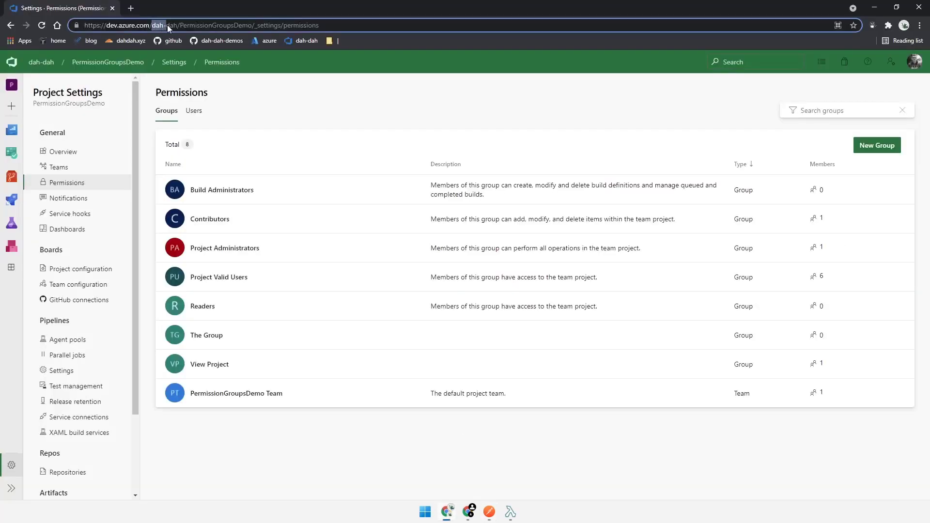
{"action": "key", "text": "alt+Tab"}
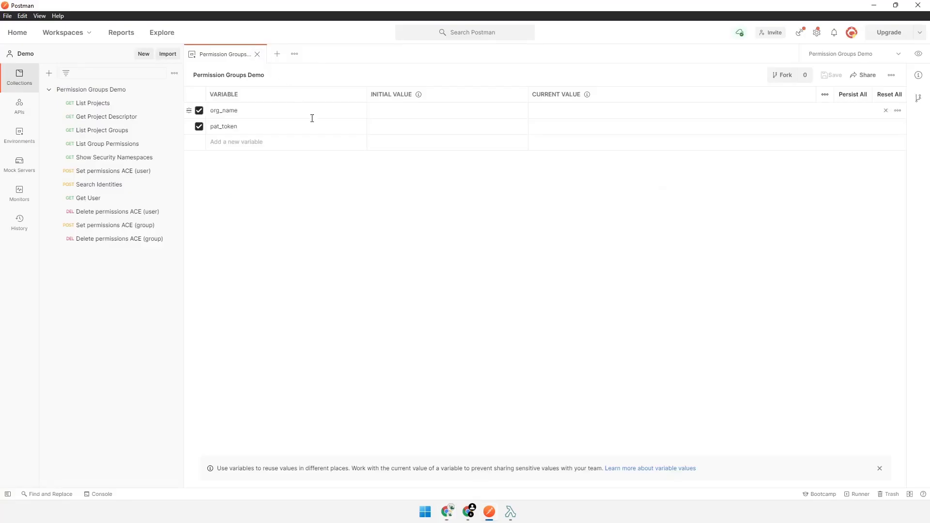
{"action": "left_click", "coordinate": [391, 110]}
{"action": "type", "text": "dah-dah"}
{"action": "type", "text": "dah-dah"}
{"action": "key", "text": "ctrl+s"}
Switch to Azure DevOps in Chrome and create a full-access personal access token named pat-20210722 for dah-dah with a chosen expiration date, copying it.
{"action": "key", "text": "alt+Tab"}
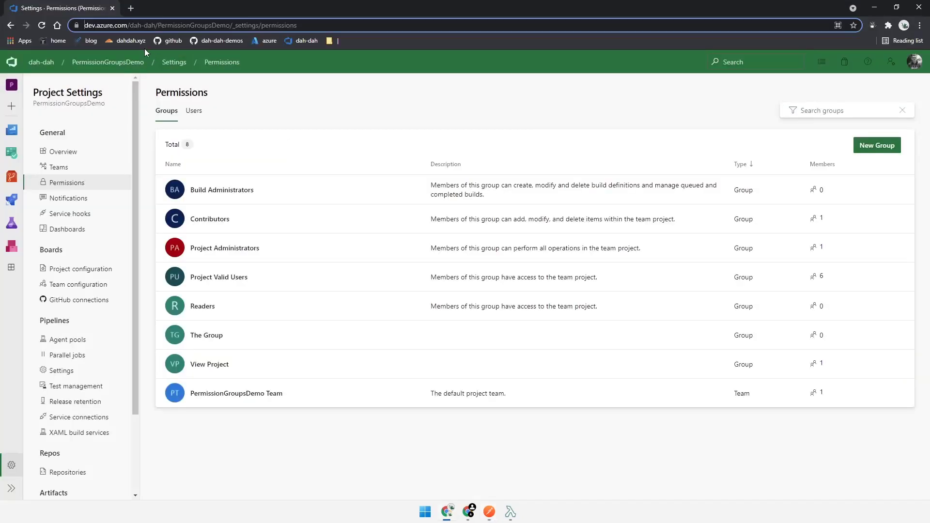
{"action": "left_click", "coordinate": [893, 64]}
{"action": "left_click", "coordinate": [843, 208]}
{"action": "left_click", "coordinate": [152, 118]}
{"action": "left_click", "coordinate": [719, 108]}
{"action": "type", "text": "pat-20210722"}
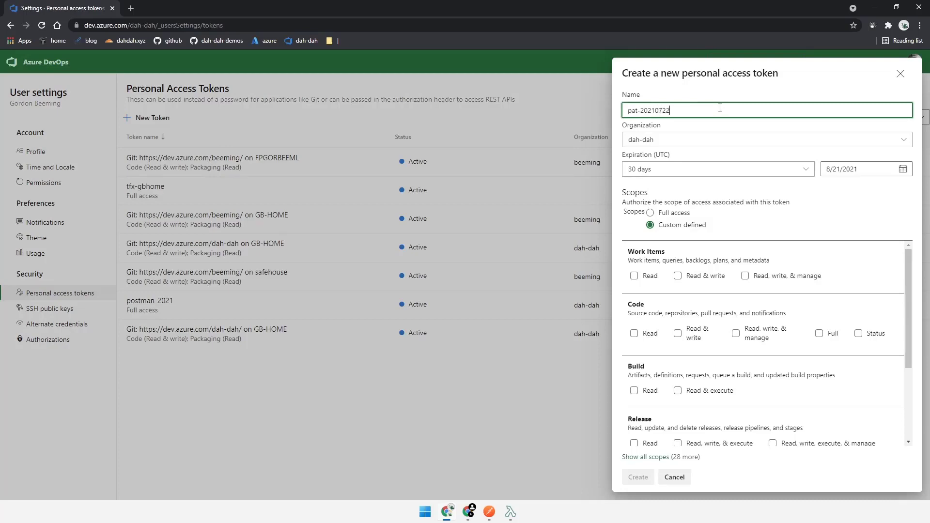
{"action": "left_click", "coordinate": [903, 169]}
{"action": "left_click", "coordinate": [780, 266]}
{"action": "left_click", "coordinate": [650, 213]}
{"action": "left_click", "coordinate": [638, 477]}
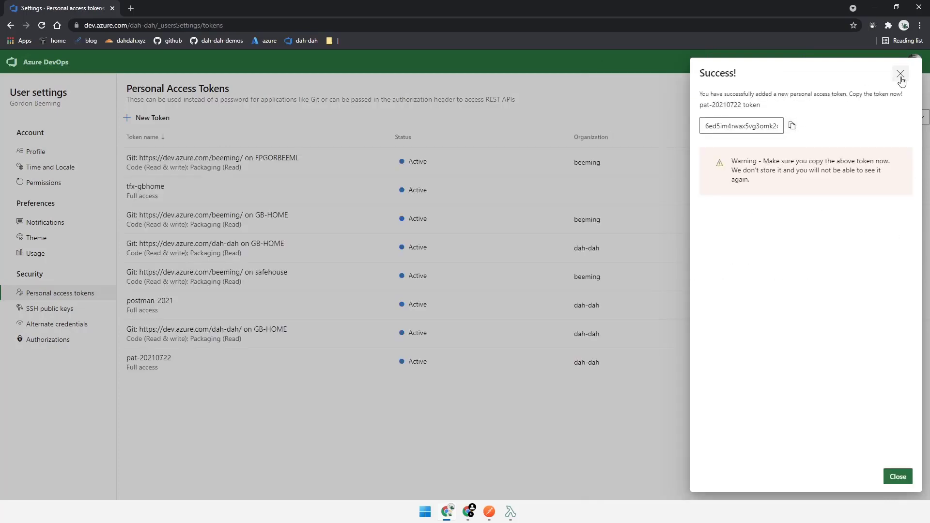
{"action": "left_click", "coordinate": [901, 78]}
Switch to Postman, paste the personal access token as the initial and current values of pat_token, and save the environment.
{"action": "key", "text": "alt+Tab"}
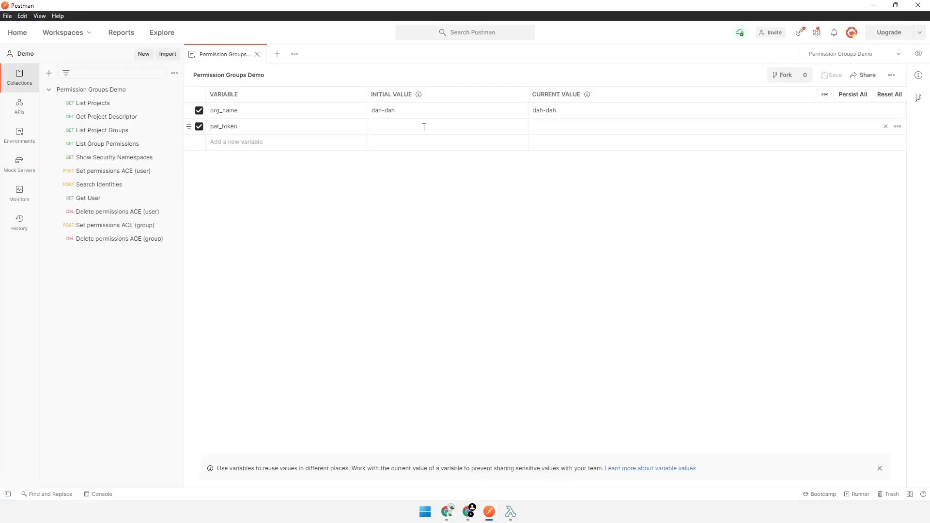
{"action": "left_click", "coordinate": [424, 127]}
{"action": "key", "text": "ctrl+v"}
{"action": "left_click", "coordinate": [550, 127]}
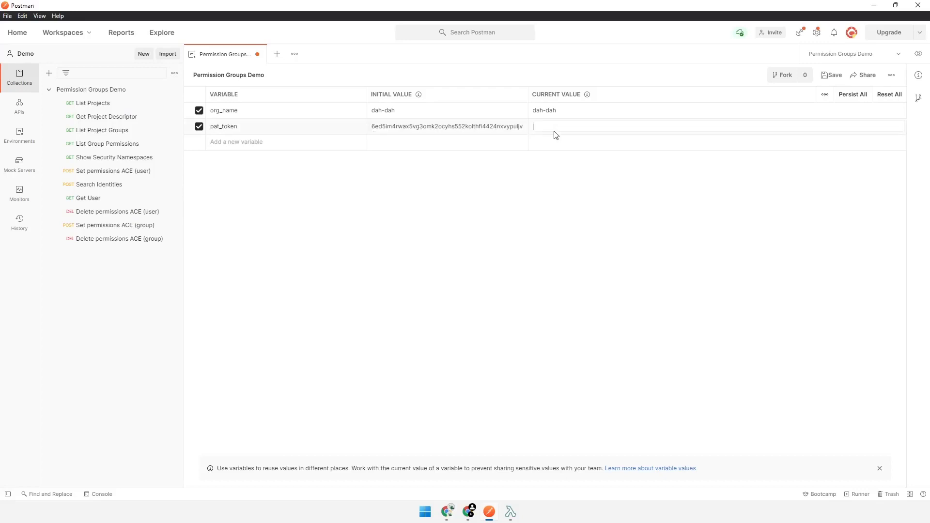
{"action": "key", "text": "ctrl+v"}
{"action": "key", "text": "ctrl+s"}
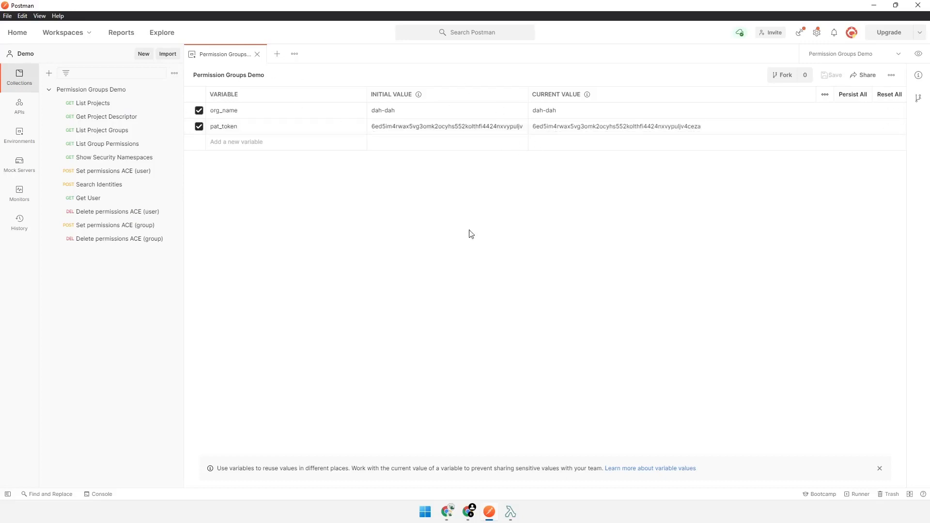
Close the environment editor, run the List Projects request, and view its test script.
{"action": "left_click", "coordinate": [257, 54]}
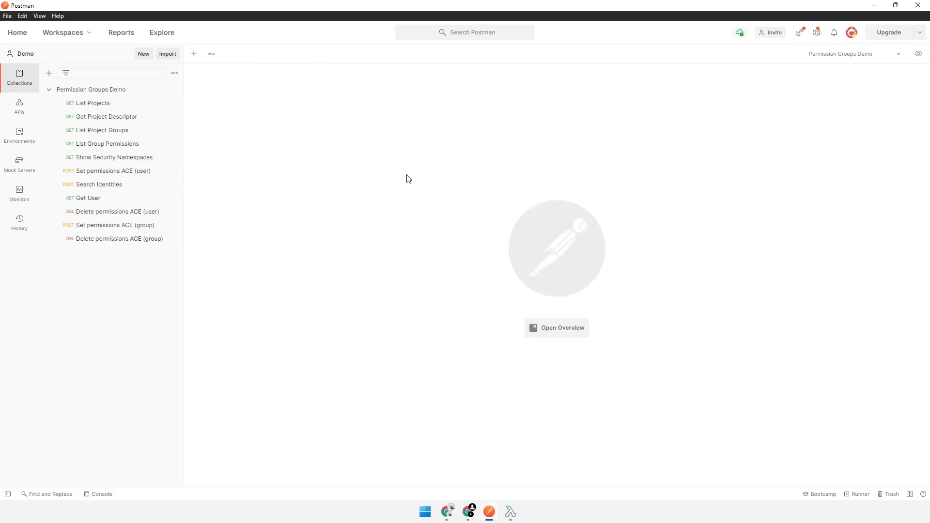
{"action": "left_click", "coordinate": [105, 103]}
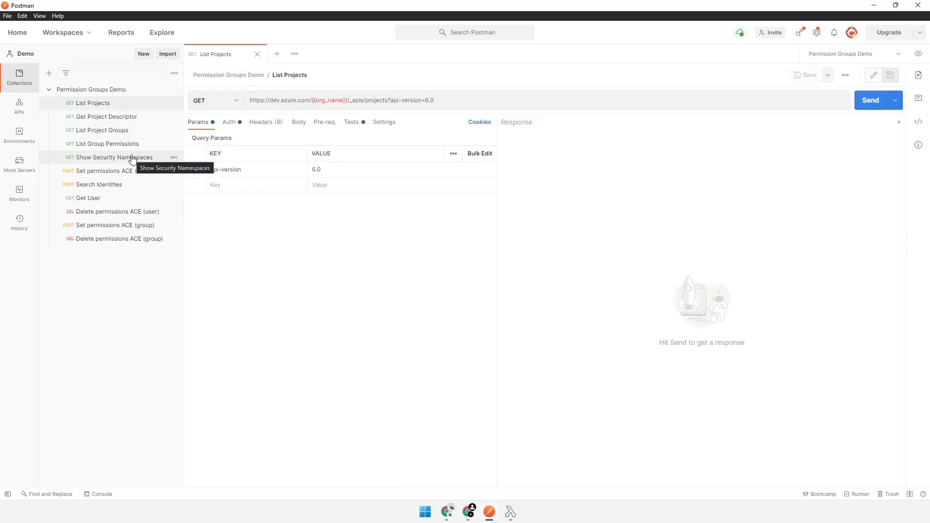
{"action": "left_click", "coordinate": [875, 101]}
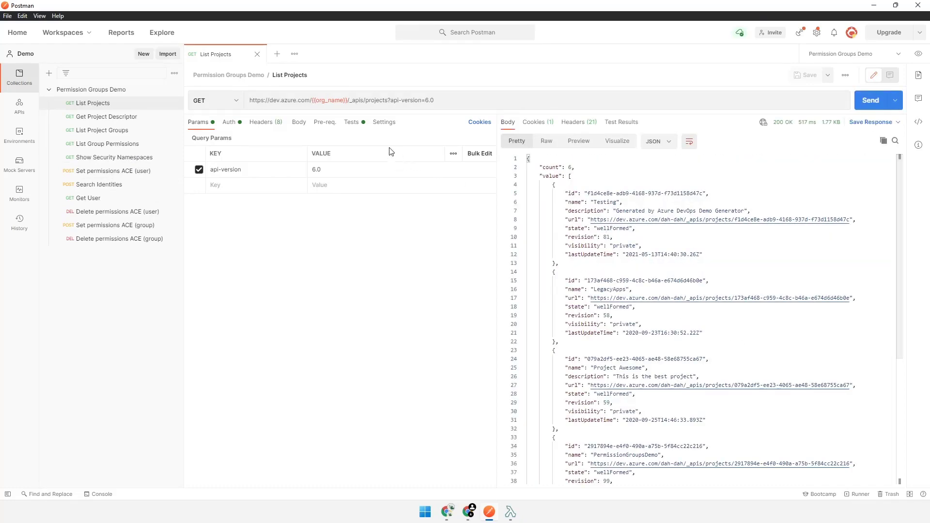
{"action": "left_click", "coordinate": [353, 125]}
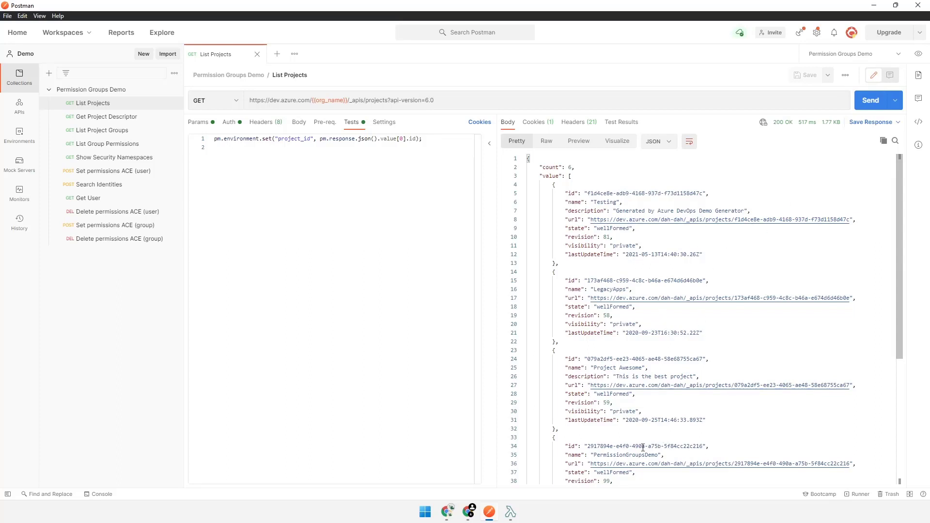
Copy the PermissionGroupsDemo project's id from the response into project_id's current value, 2917894e-e4f0-490a-a75b-5f84cc22c216, and close the List Projects request.
{"action": "double_click", "coordinate": [595, 448]}
{"action": "mouse_move", "coordinate": [595, 448]}
{"action": "left_mouse_down"}
{"action": "mouse_move", "coordinate": [686, 441]}
{"action": "mouse_move", "coordinate": [587, 446]}
{"action": "left_mouse_up"}
{"action": "key", "text": "ctrl+c"}
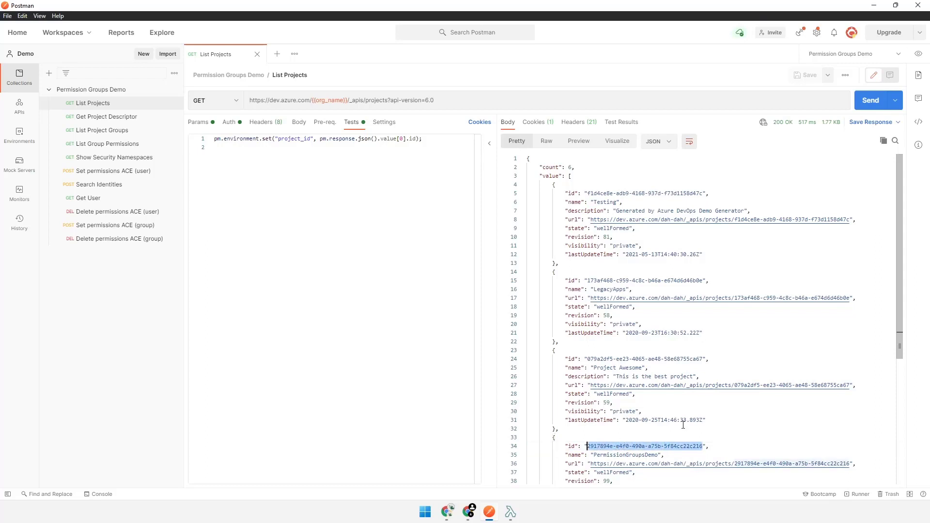
{"action": "left_click", "coordinate": [918, 54]}
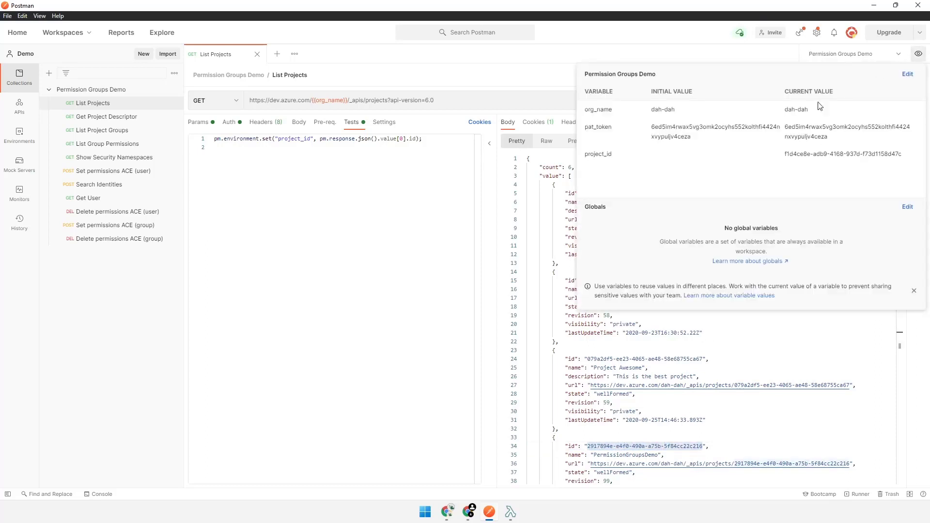
{"action": "left_click", "coordinate": [905, 153]}
{"action": "key", "text": "ctrl+v"}
{"action": "key", "text": "Return"}
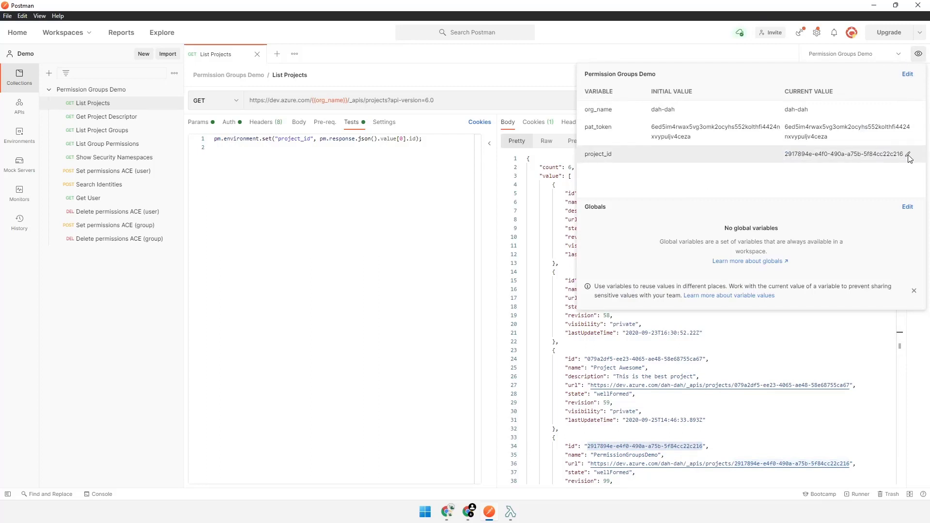
{"action": "left_click", "coordinate": [224, 56]}
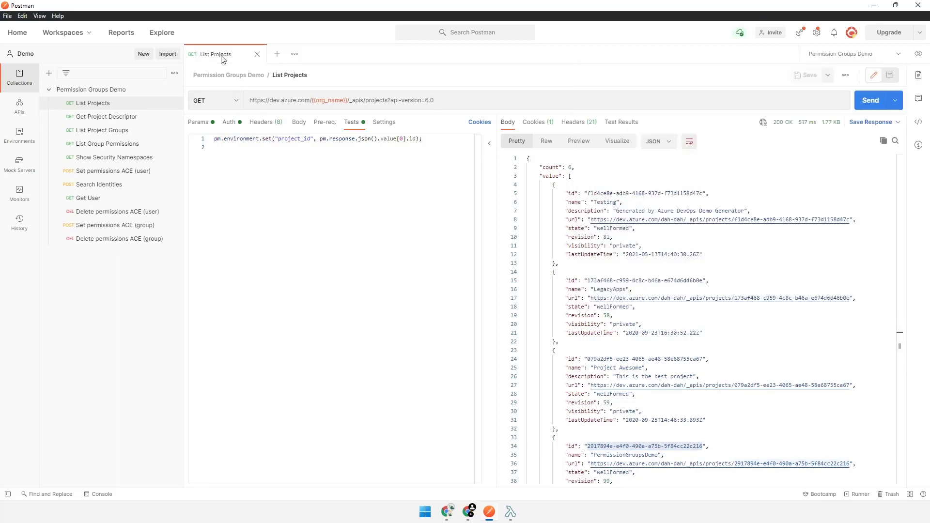
{"action": "middle_click", "coordinate": [224, 56]}
Run the Get Project Descriptor request, review the returned value and the script storing it as project_descriptor, and close the request.
{"action": "left_click", "coordinate": [129, 119]}
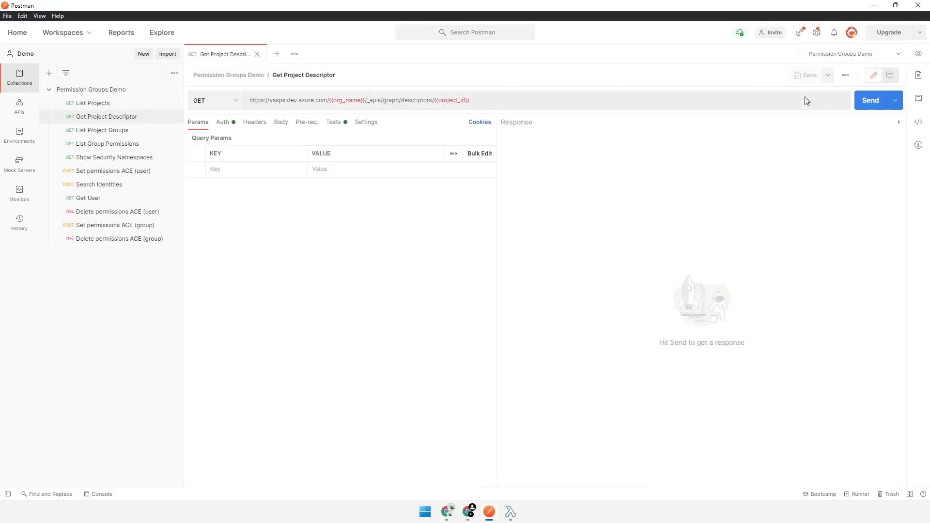
{"action": "left_click", "coordinate": [868, 99]}
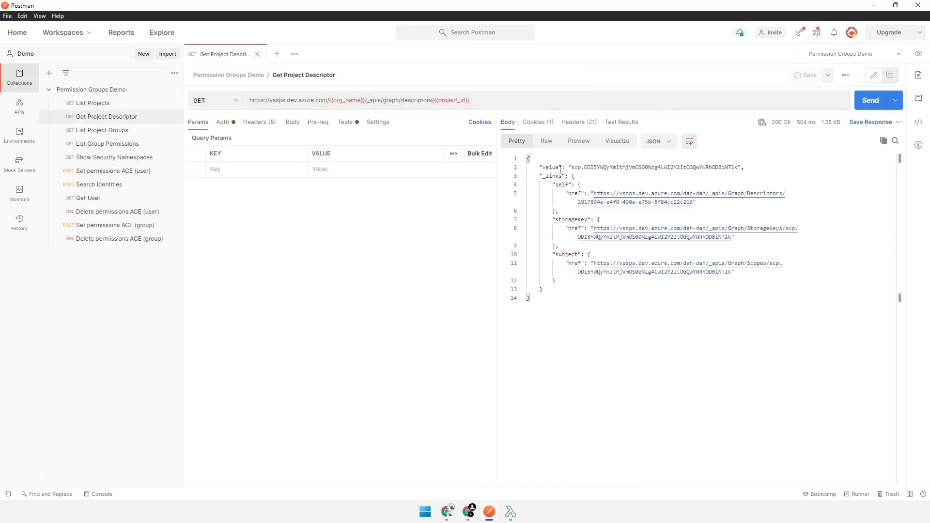
{"action": "double_click", "coordinate": [590, 167]}
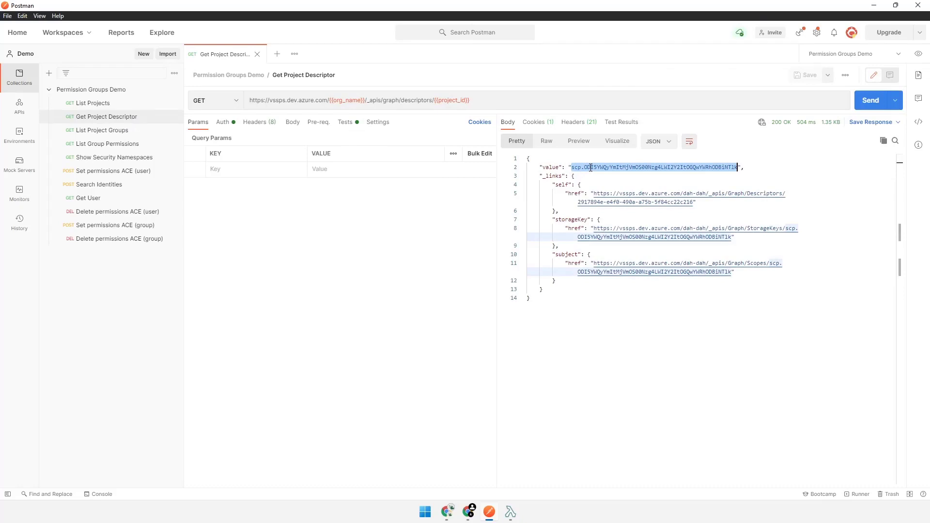
{"action": "left_click", "coordinate": [344, 123]}
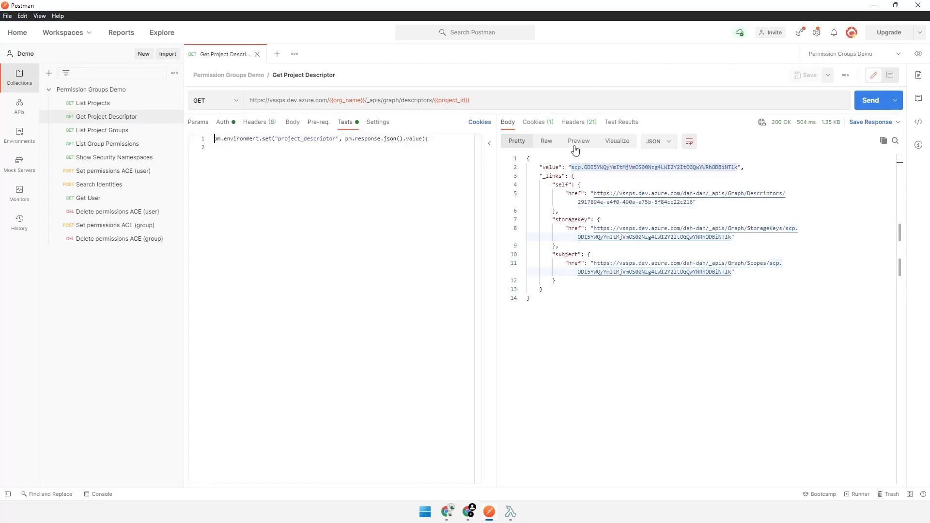
{"action": "middle_click", "coordinate": [199, 54]}
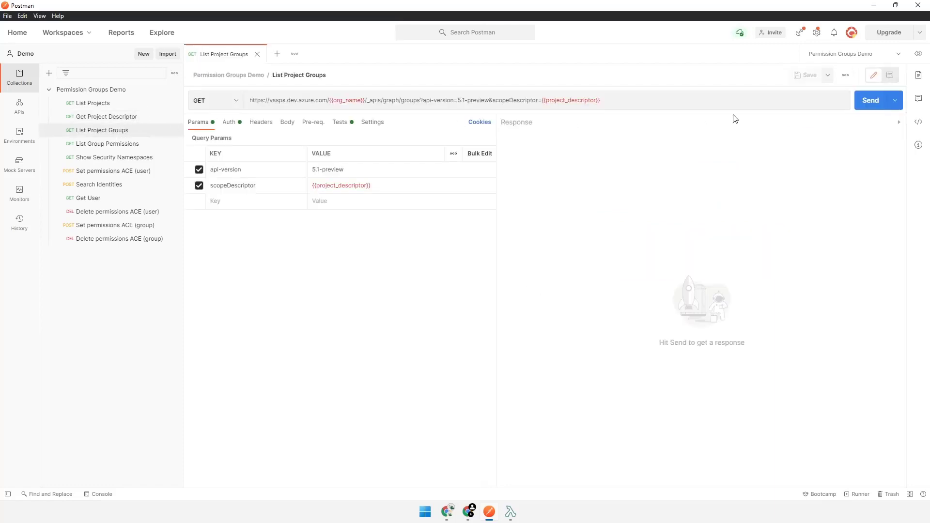
Run the List Project Groups request and search its response for "The Gr" to locate The Group.
{"action": "left_click", "coordinate": [871, 102]}
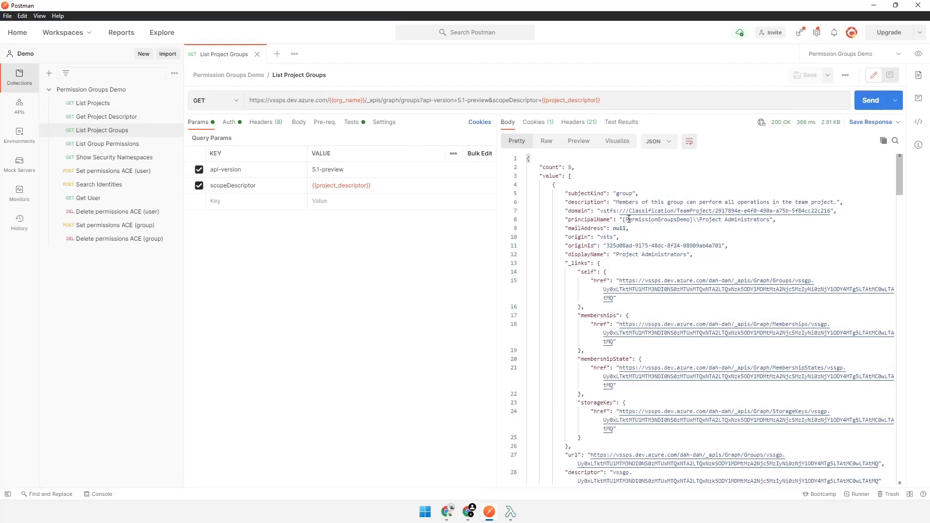
{"action": "left_click", "coordinate": [599, 203]}
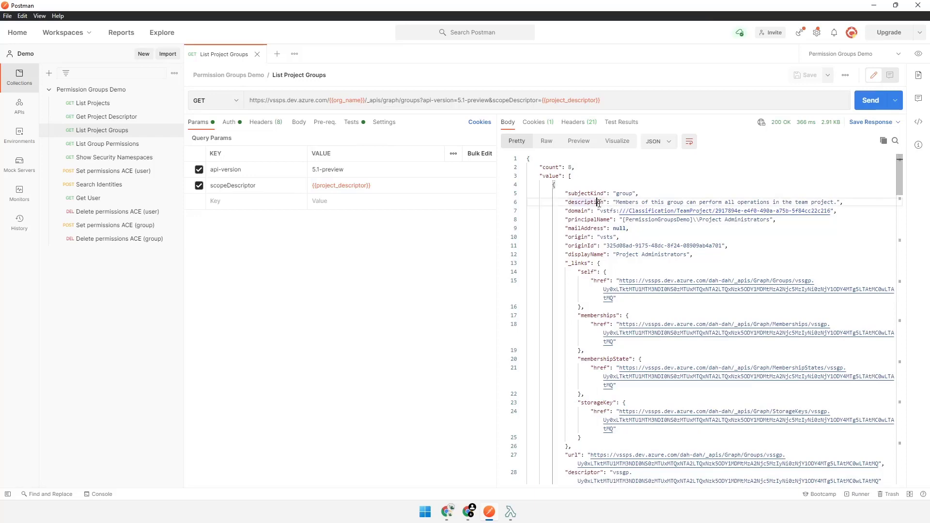
{"action": "key", "text": "ctrl+f"}
{"action": "type", "text": "The"}
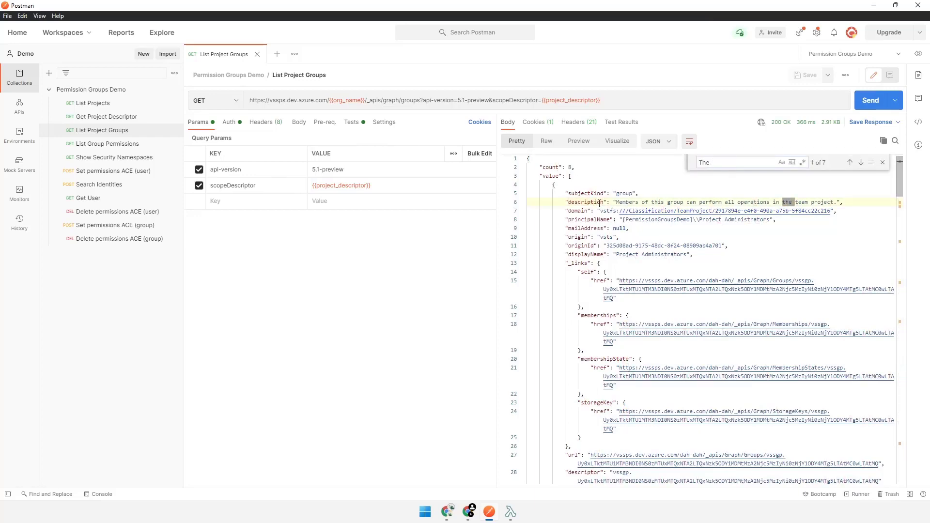
{"action": "type", "text": " Gr"}
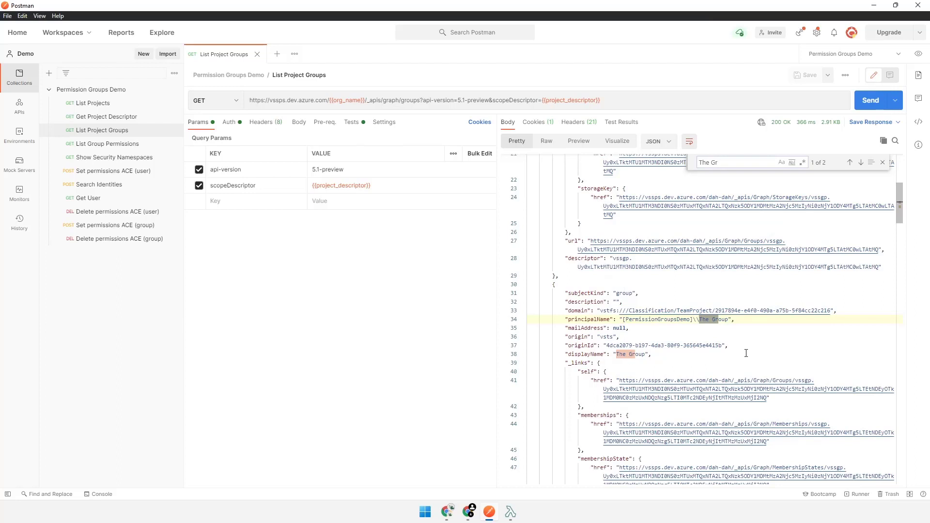
Review the List Project Groups test script's group_descriptor, group_id and group_descriptor_decoded variables.
{"action": "left_click", "coordinate": [354, 123]}
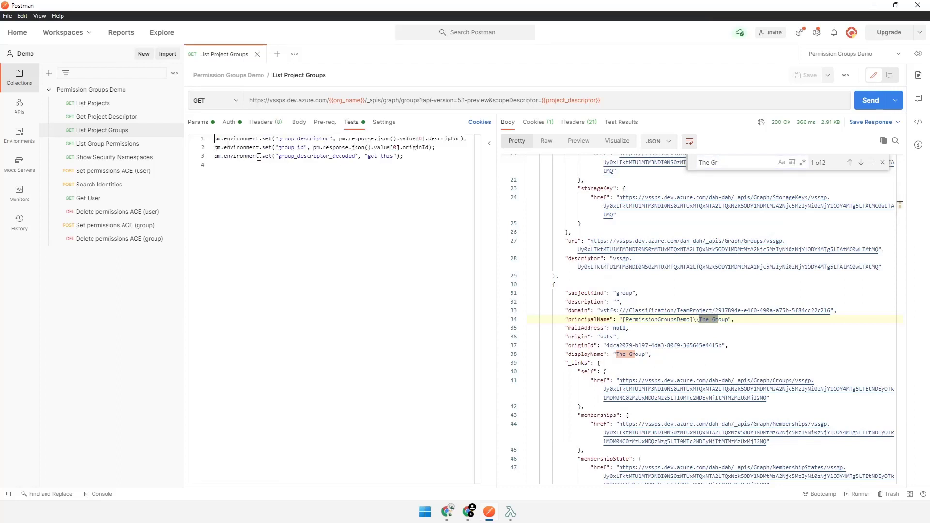
{"action": "double_click", "coordinate": [293, 139]}
{"action": "double_click", "coordinate": [291, 148]}
{"action": "double_click", "coordinate": [318, 156]}
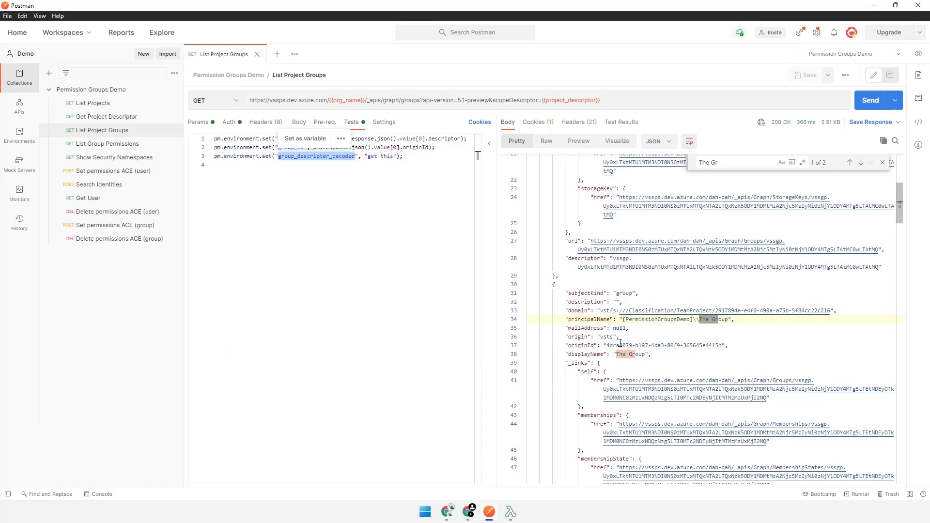
Set group_id's current value in the environment to The Group's originId, 4dca2079-b197-4da3-80f9-365645e4415b.
{"action": "left_click_drag", "start_coordinate": [607, 346], "coordinate": [704, 347]}
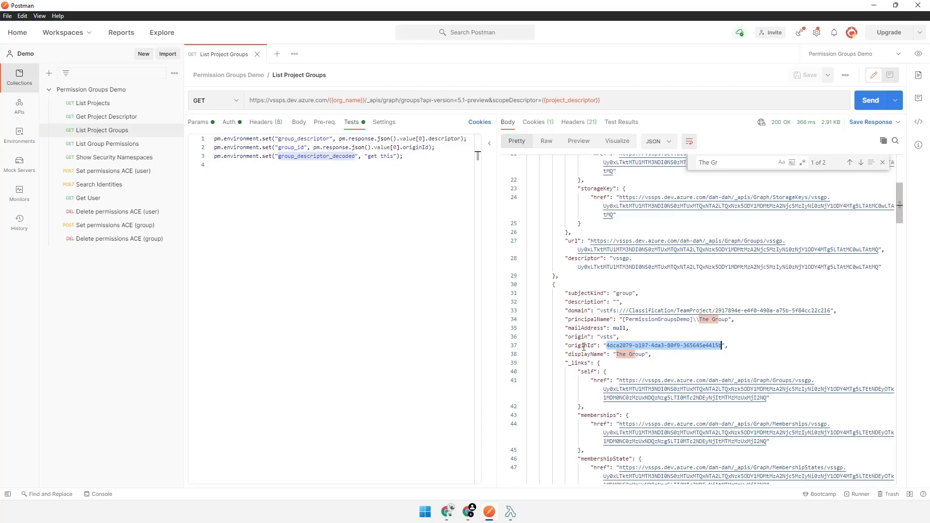
{"action": "left_click", "coordinate": [919, 55]}
{"action": "left_click", "coordinate": [906, 76]}
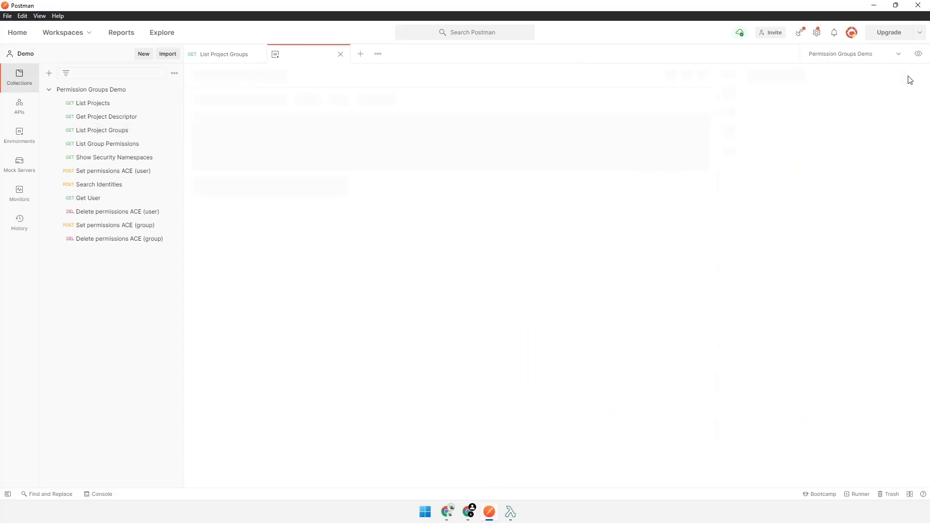
{"action": "triple_click", "coordinate": [567, 191]}
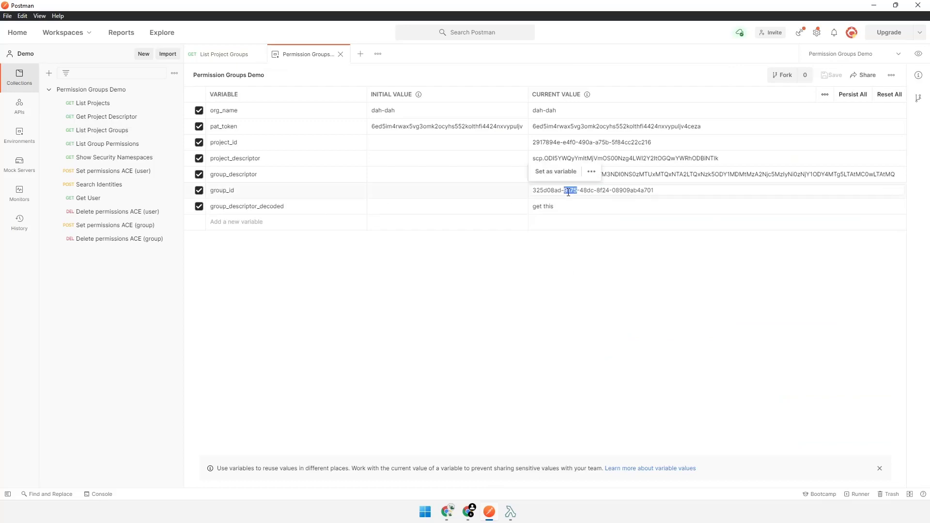
{"action": "type", "text": "4dca2079-b797-4da3-80f9-365645e4415b"}
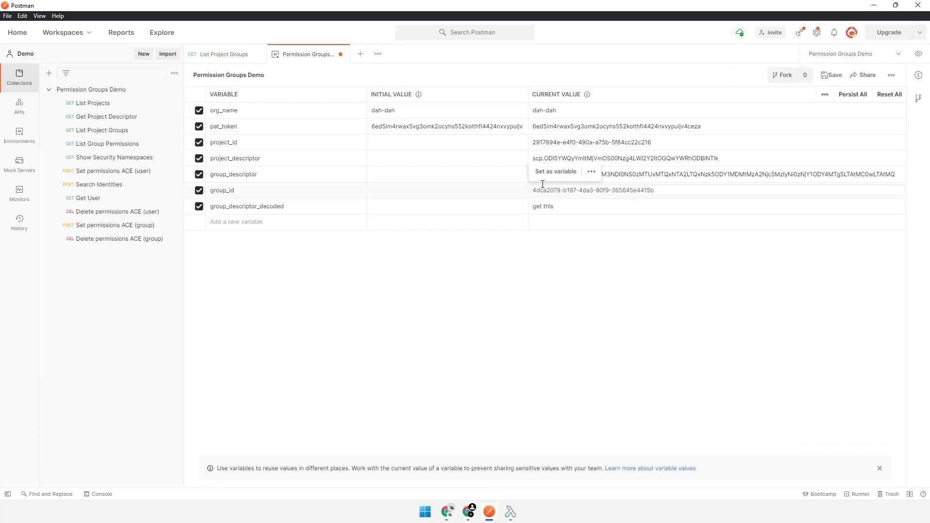
Copy The Group's vssgp descriptor from the List Project Groups response and paste it as group_descriptor's current value in the environment.
{"action": "left_click", "coordinate": [232, 55]}
{"action": "scroll", "coordinate": [619, 364], "scroll_direction": "down", "scroll_amount": 3}
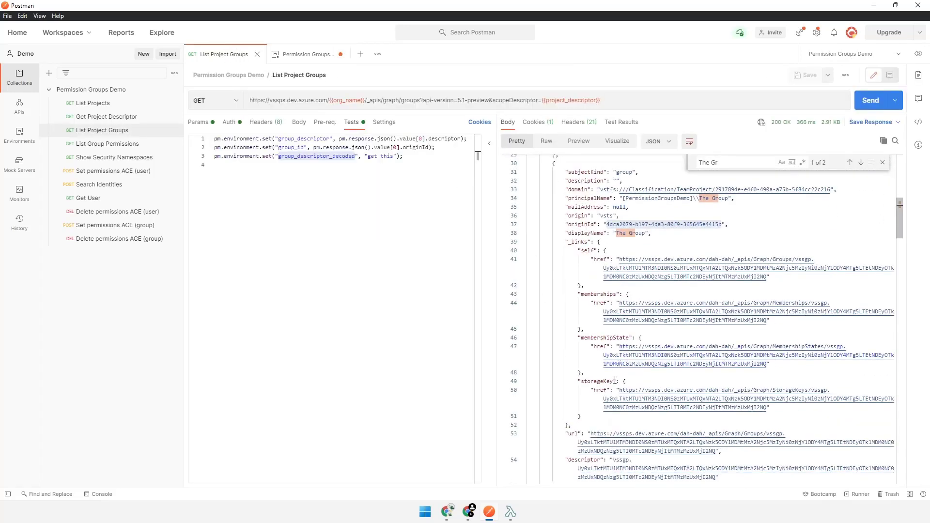
{"action": "double_click", "coordinate": [625, 460]}
{"action": "key", "text": "ctrl+c"}
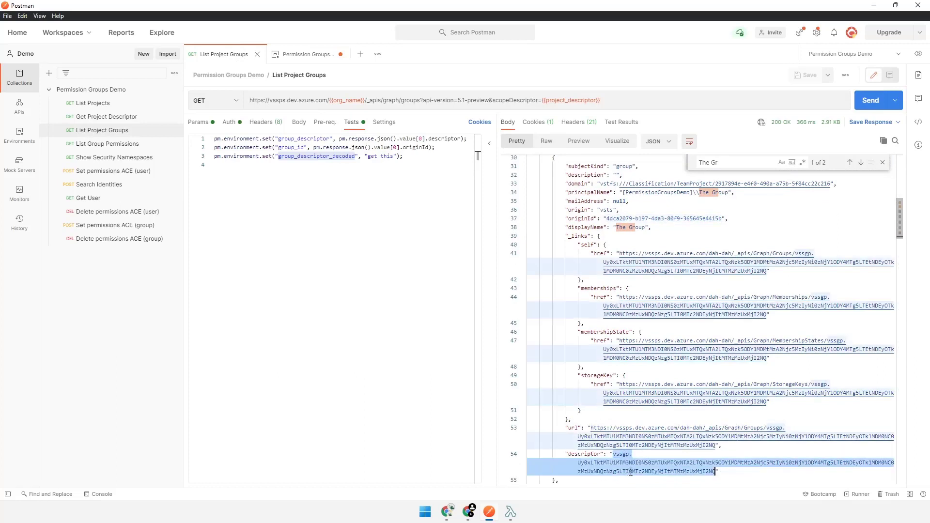
{"action": "key", "text": "ctrl+Tab"}
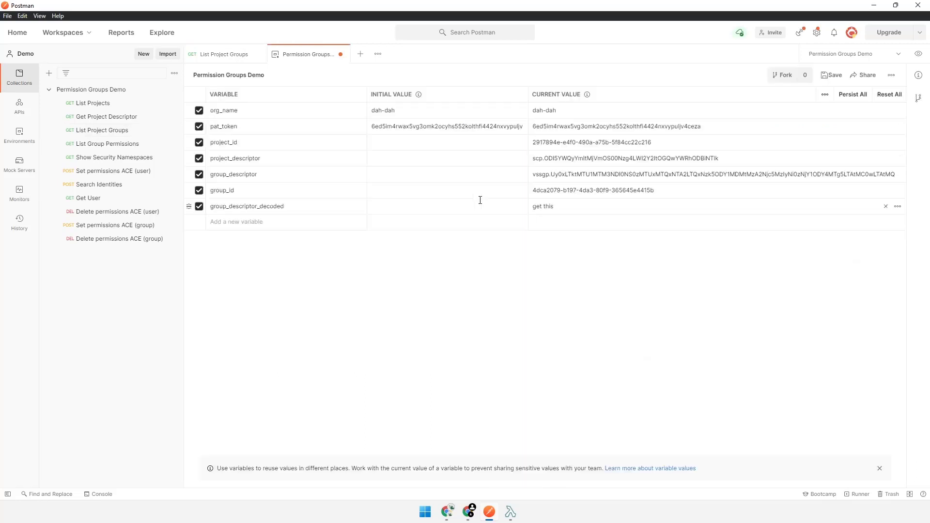
{"action": "left_click", "coordinate": [574, 174]}
{"action": "key", "text": "ctrl+a"}
{"action": "key", "text": "ctrl+v"}
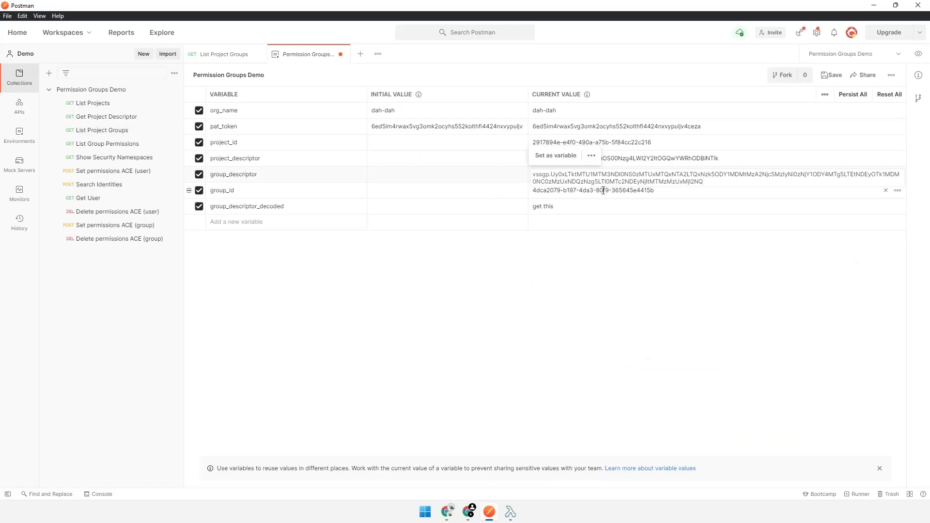
{"action": "left_click", "coordinate": [569, 207]}
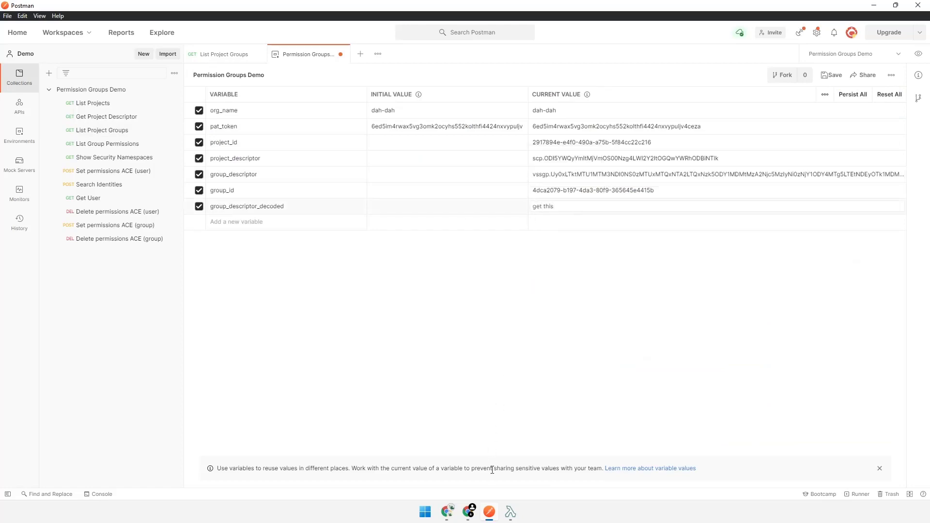
Switch to LINQPad, replace the underscore placeholder in the Descriptors.Decode call with the copied group descriptor, and run the query.
{"action": "left_click", "coordinate": [510, 512]}
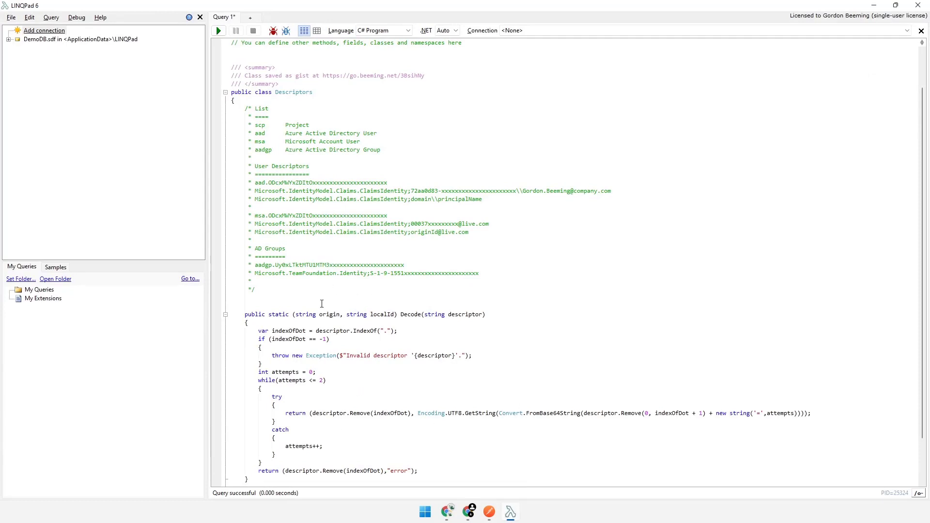
{"action": "left_click_drag", "start_coordinate": [322, 75], "coordinate": [425, 75]}
{"action": "scroll", "coordinate": [421, 204], "scroll_direction": "up", "scroll_amount": 2}
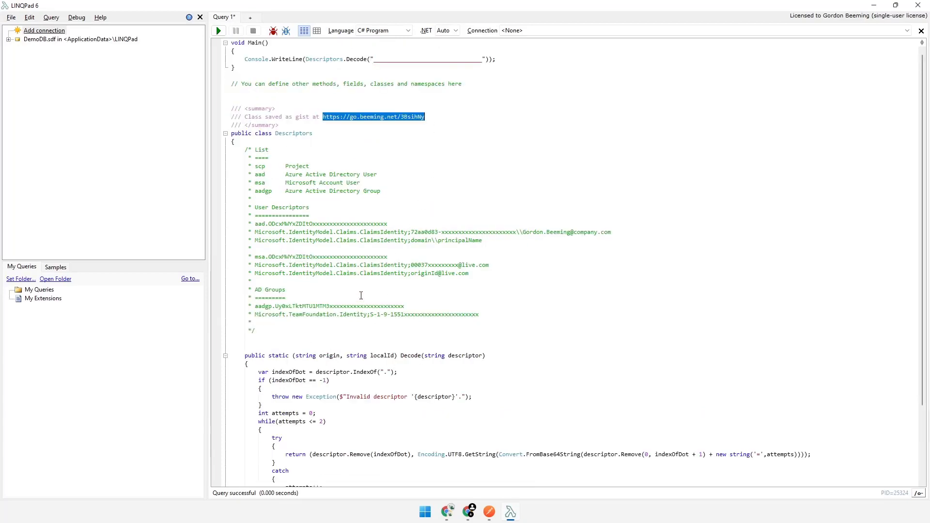
{"action": "left_click", "coordinate": [392, 59]}
{"action": "double_click", "coordinate": [393, 59]}
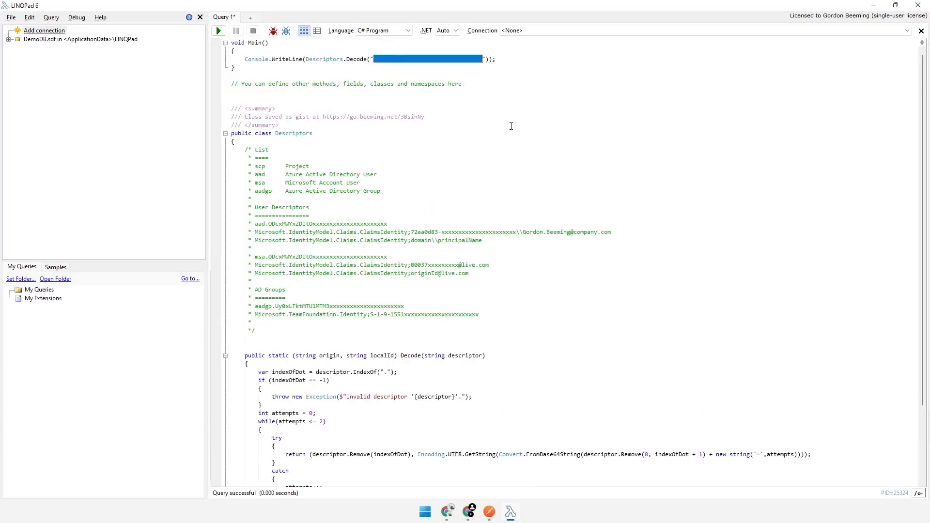
{"action": "key", "text": "ctrl+v"}
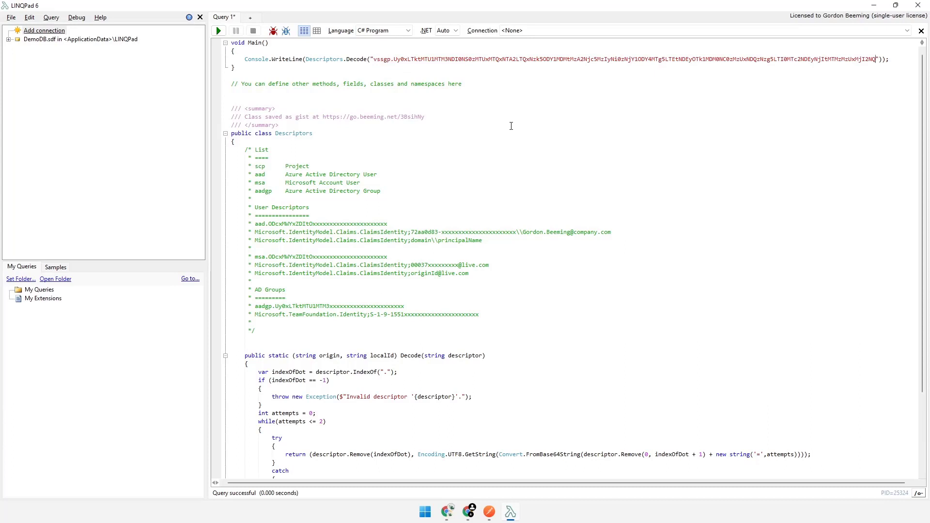
{"action": "key", "text": "F5"}
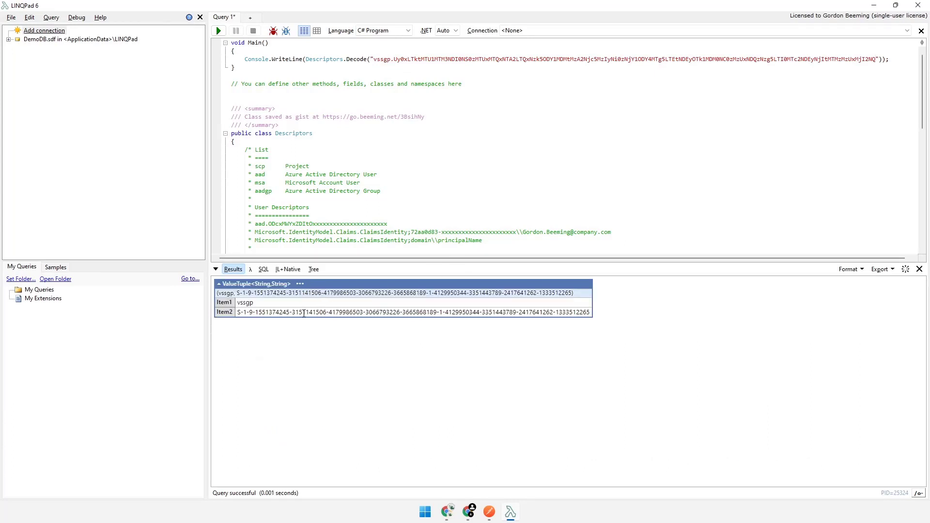
Copy the decoded Item2 value, switch to Postman, paste it as group_descriptor_decoded's current value, save the environment and close the open tabs.
{"action": "triple_click", "coordinate": [306, 313]}
{"action": "key", "text": "ctrl+c"}
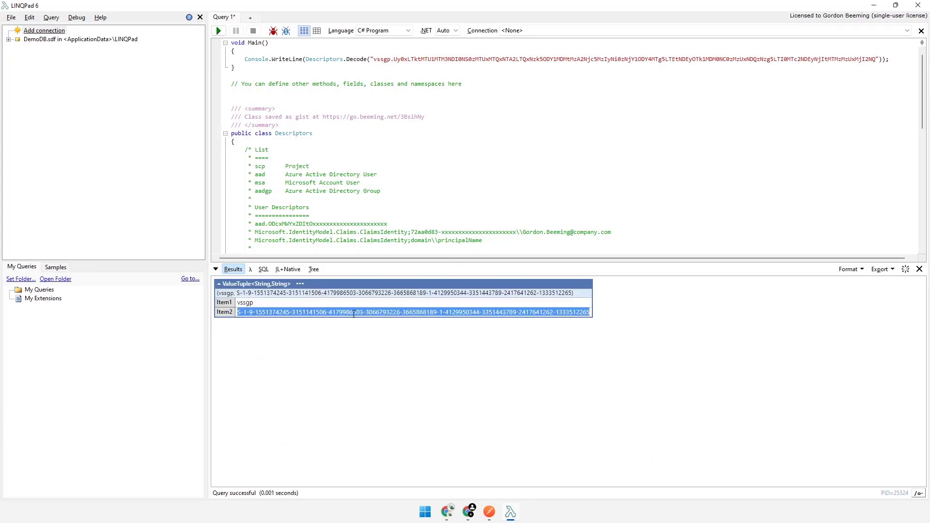
{"action": "left_click", "coordinate": [873, 6]}
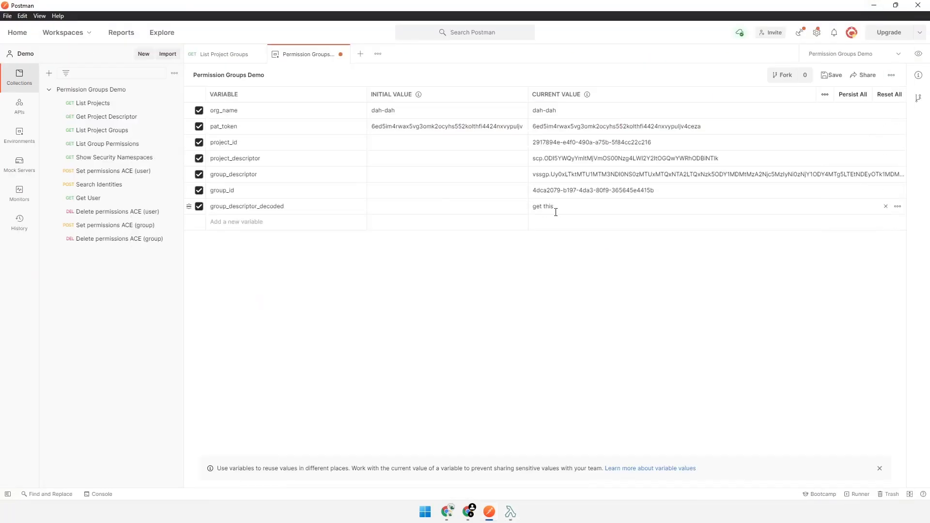
{"action": "double_click", "coordinate": [565, 203]}
{"action": "key", "text": "ctrl+v"}
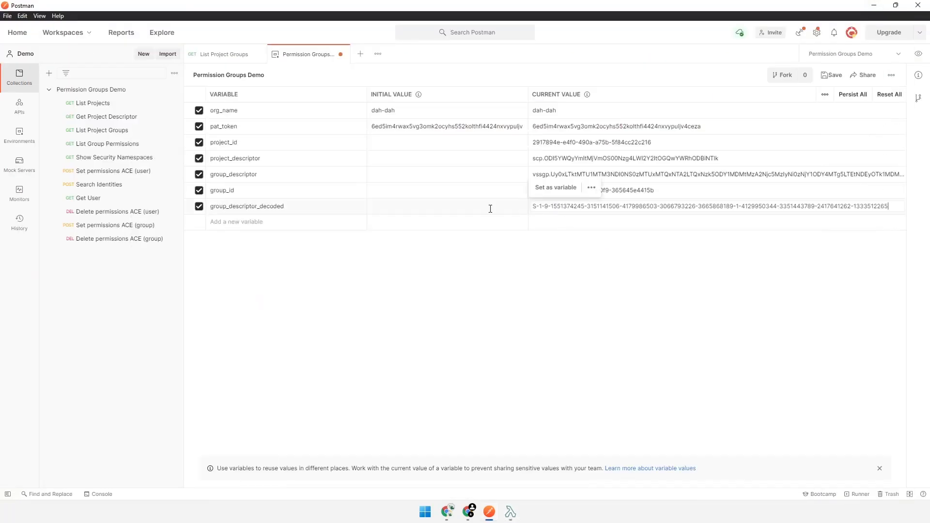
{"action": "key", "text": "ctrl+s"}
{"action": "middle_click", "coordinate": [312, 56]}
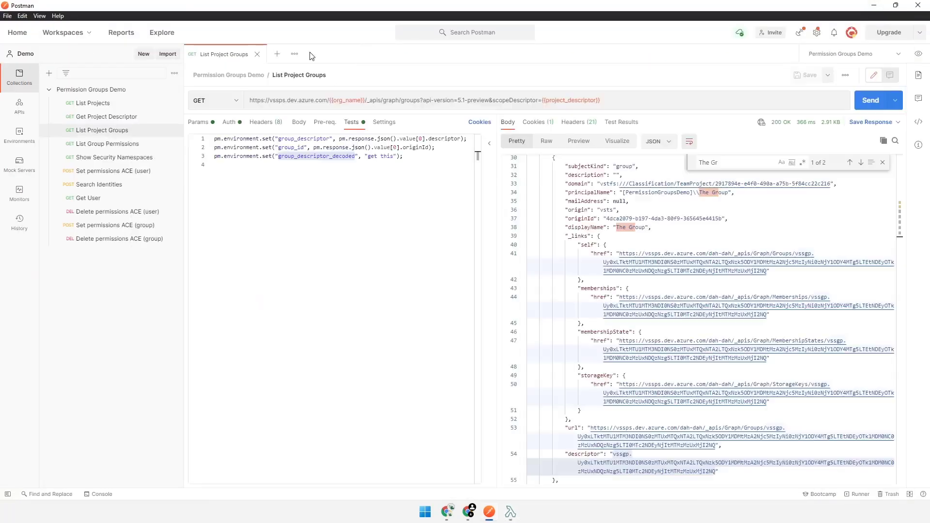
{"action": "middle_click", "coordinate": [218, 54]}
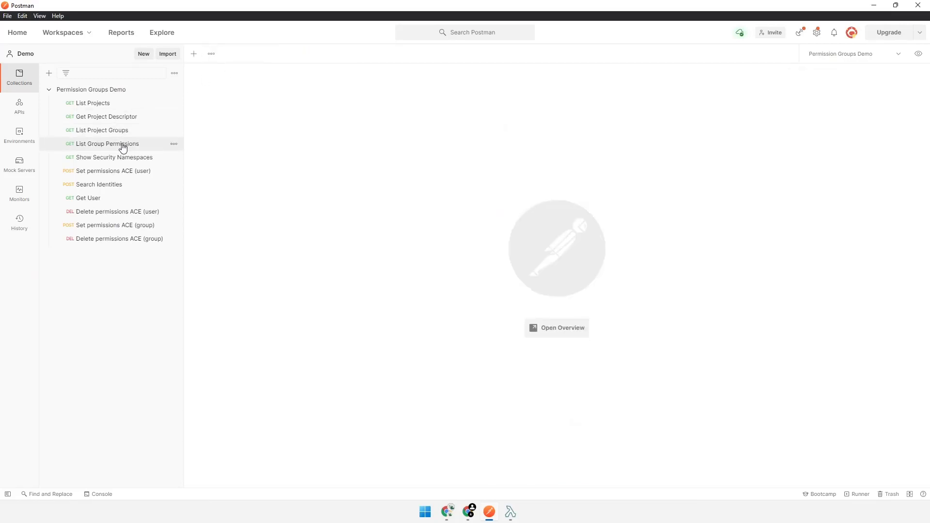
Open List Group Permissions, run the Show Security Namespaces request and search its response for the Identity namespace.
{"action": "left_click", "coordinate": [123, 145]}
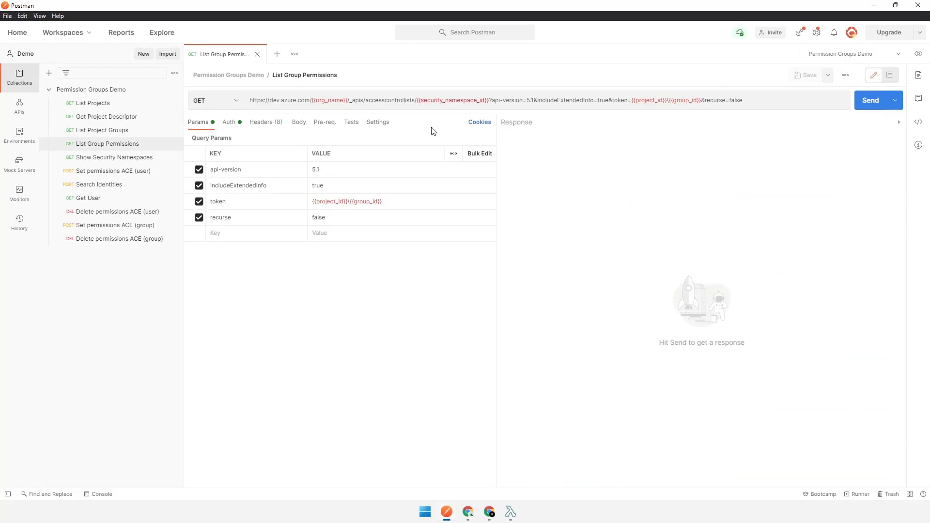
{"action": "mouse_move", "coordinate": [435, 101]}
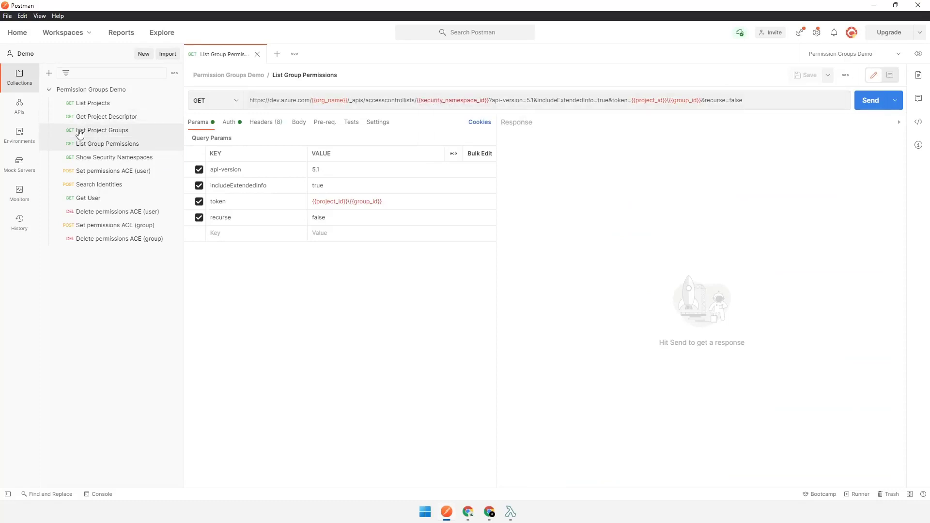
{"action": "left_click", "coordinate": [92, 160]}
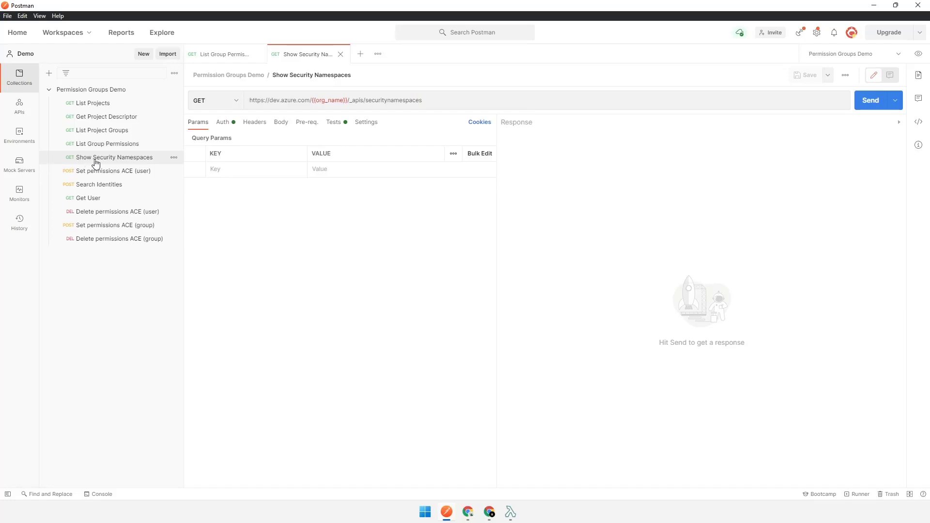
{"action": "left_click", "coordinate": [875, 97]}
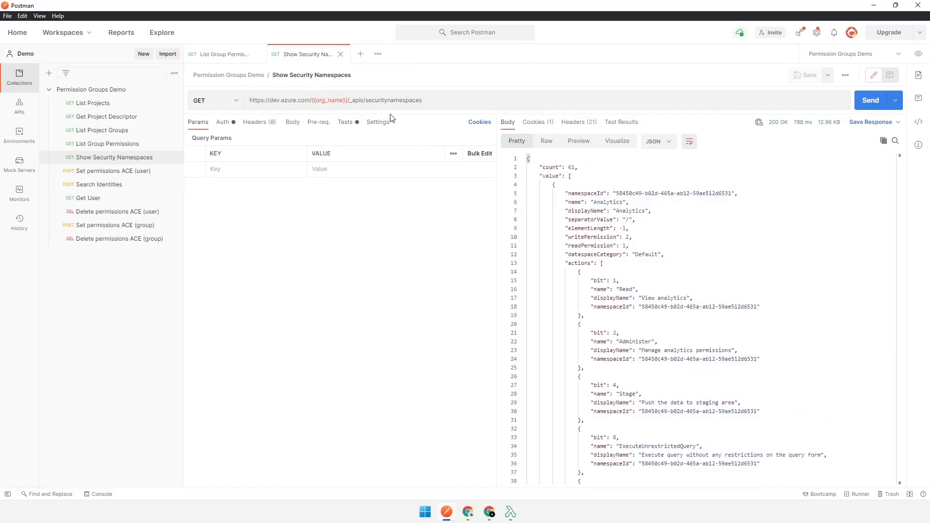
{"action": "left_click", "coordinate": [675, 177]}
{"action": "key", "text": "ctrl+f"}
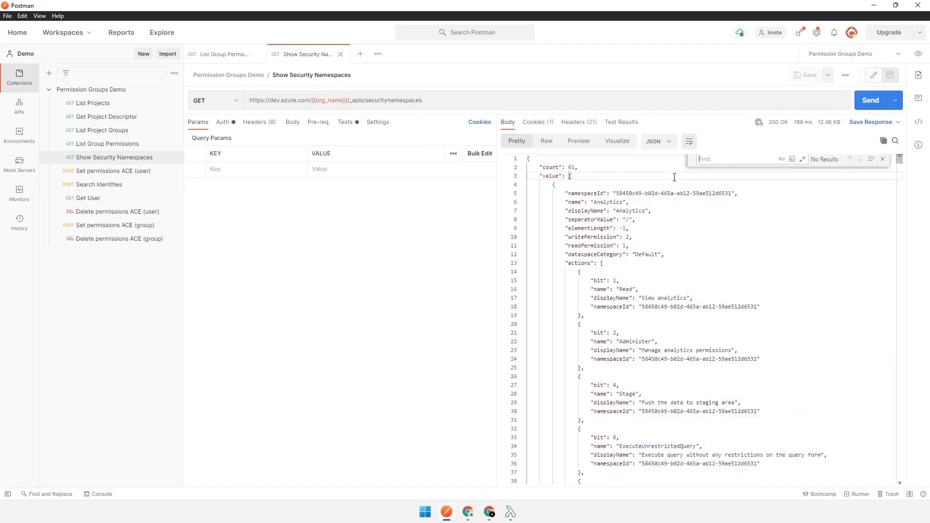
{"action": "type", "text": "identiy"}
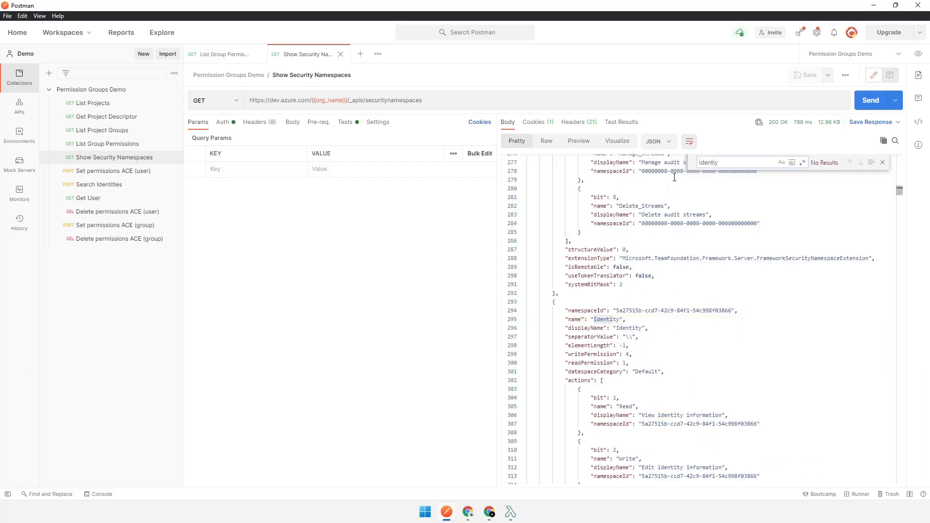
Copy the Identity namespaceId and set security_namespace_id's current value in the environment to 5a27515b-ccd7-42c9-84f1-54c998f03866.
{"action": "left_click_drag", "start_coordinate": [616, 311], "coordinate": [732, 311]}
{"action": "key", "text": "ctrl+c"}
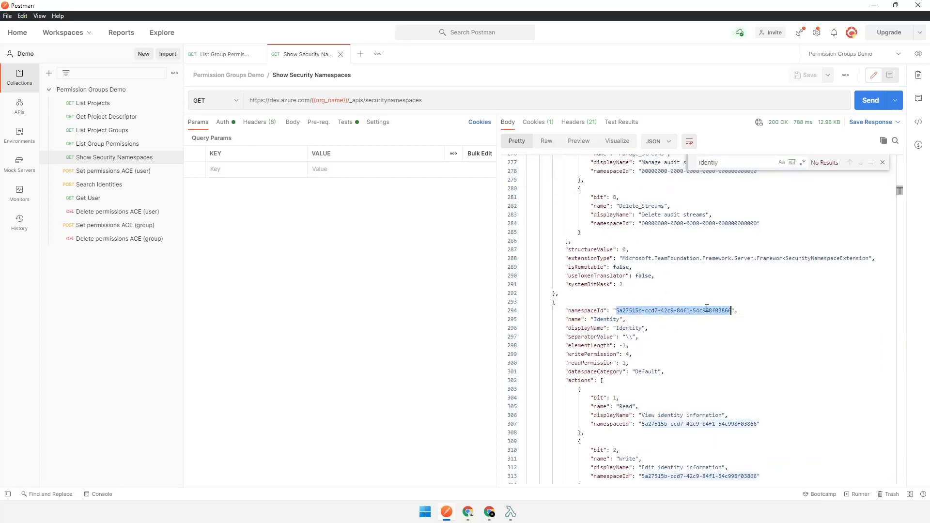
{"action": "left_click", "coordinate": [341, 53]}
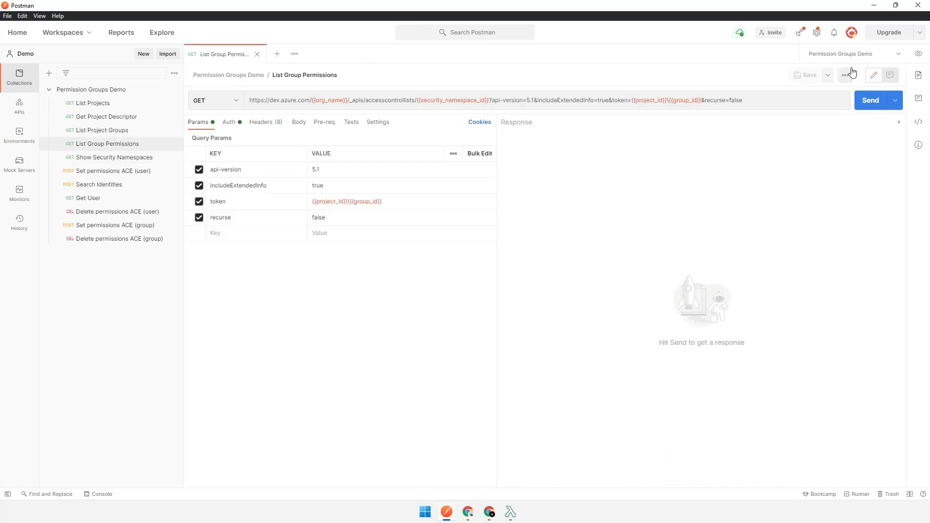
{"action": "left_click", "coordinate": [919, 55]}
{"action": "scroll", "coordinate": [889, 193], "scroll_direction": "down", "scroll_amount": 5}
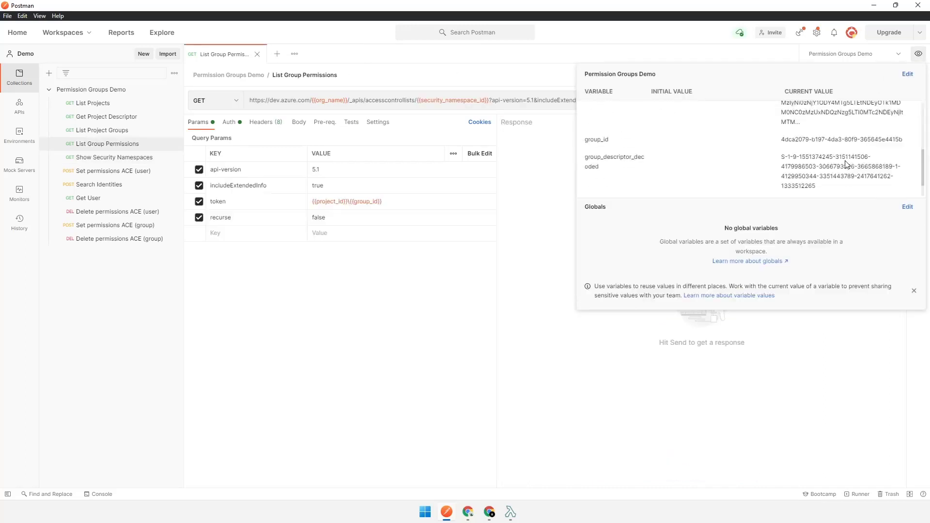
{"action": "left_click", "coordinate": [908, 185]}
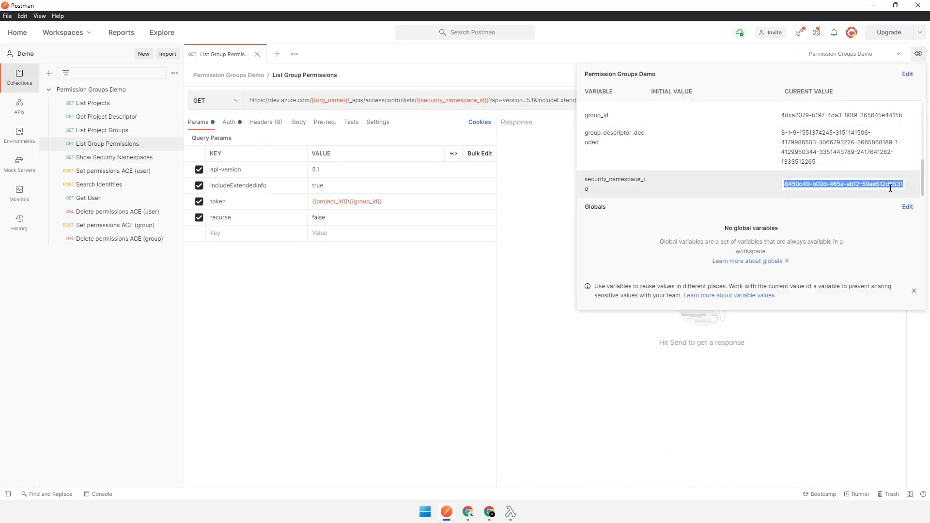
{"action": "key", "text": "ctrl+v"}
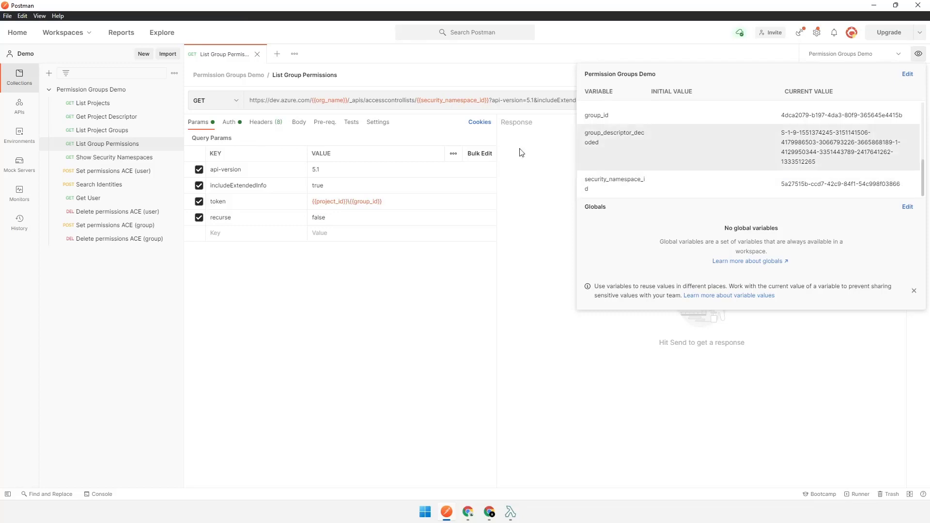
{"action": "left_click", "coordinate": [359, 248]}
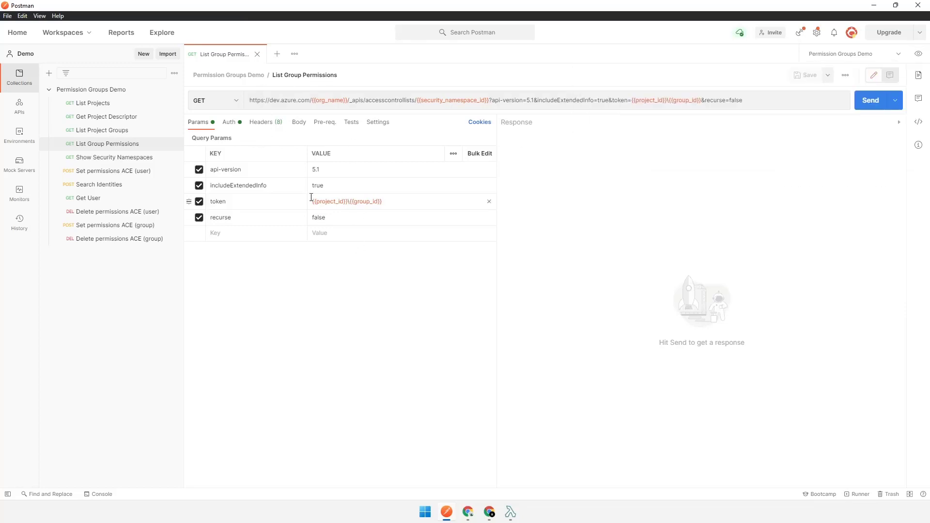
Check the project_id and group_id token variables, send List Group Permissions and examine the access control entries in the response.
{"action": "mouse_move", "coordinate": [325, 201]}
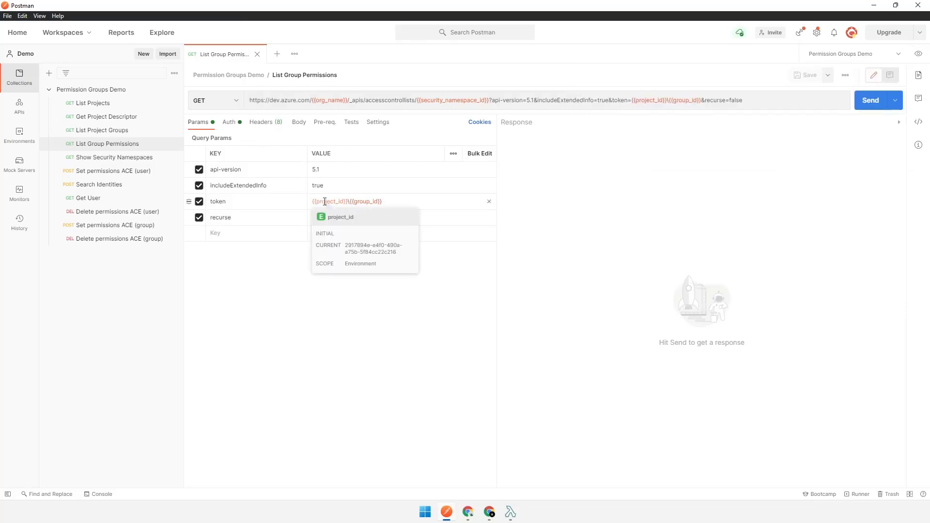
{"action": "mouse_move", "coordinate": [366, 200]}
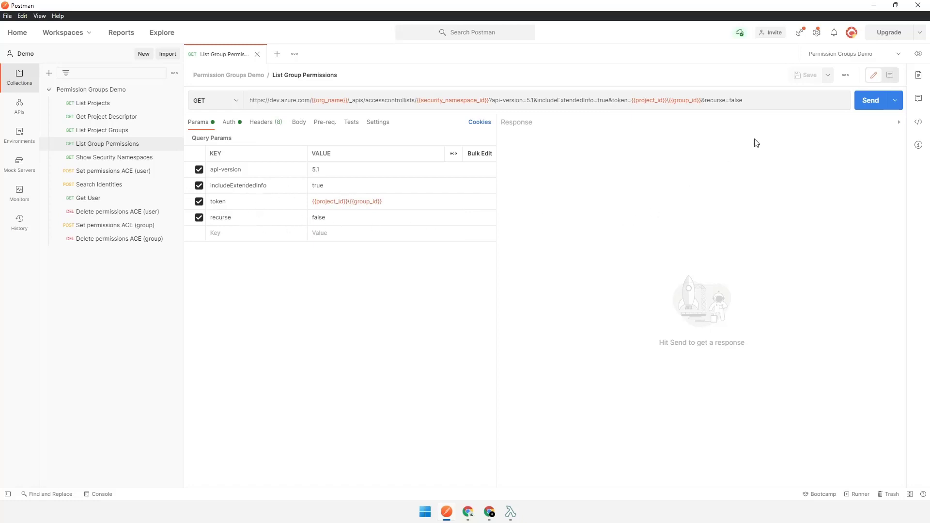
{"action": "left_click", "coordinate": [869, 101]}
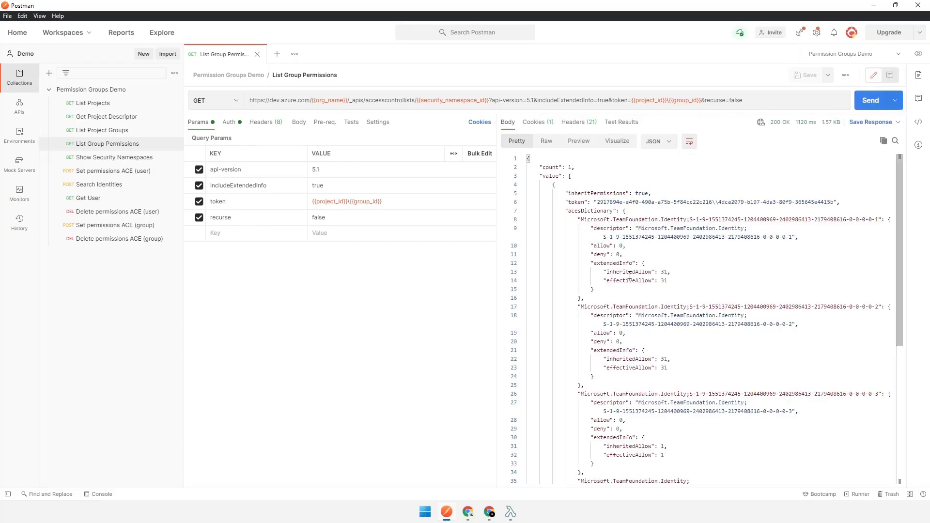
{"action": "scroll", "coordinate": [630, 274], "scroll_direction": "down", "scroll_amount": 5}
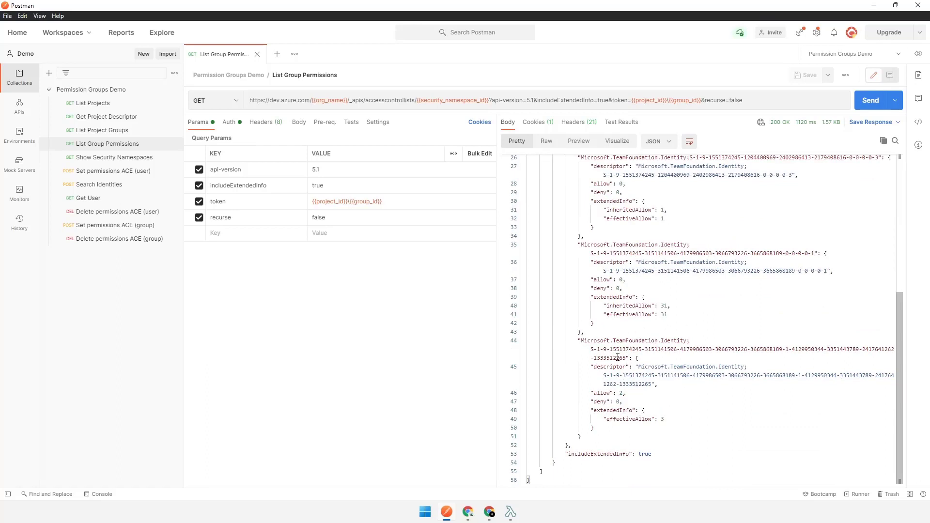
{"action": "double_click", "coordinate": [665, 305]}
Open Set permissions ACE (user) and review its request body's token, inheritPermissions and ClaimsIdentity descriptor with the user_claim_identity variable.
{"action": "left_click", "coordinate": [115, 175]}
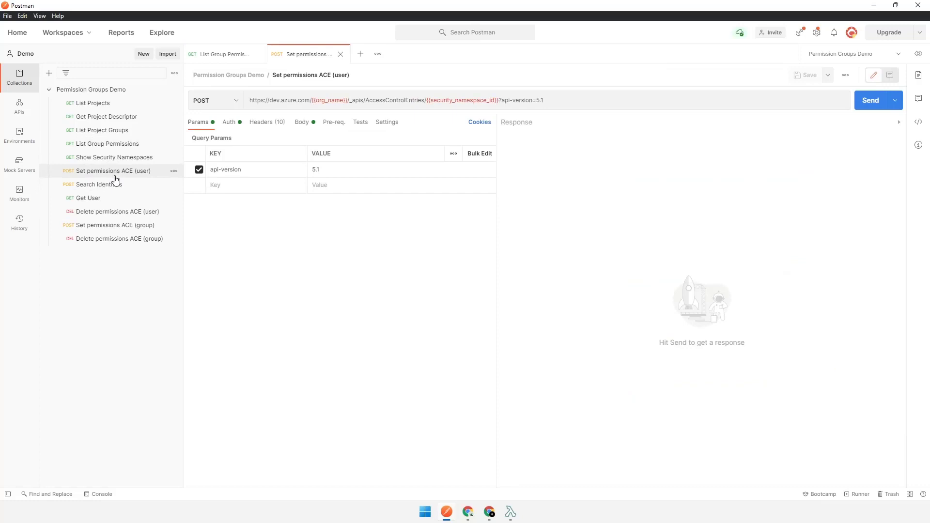
{"action": "left_click", "coordinate": [300, 125]}
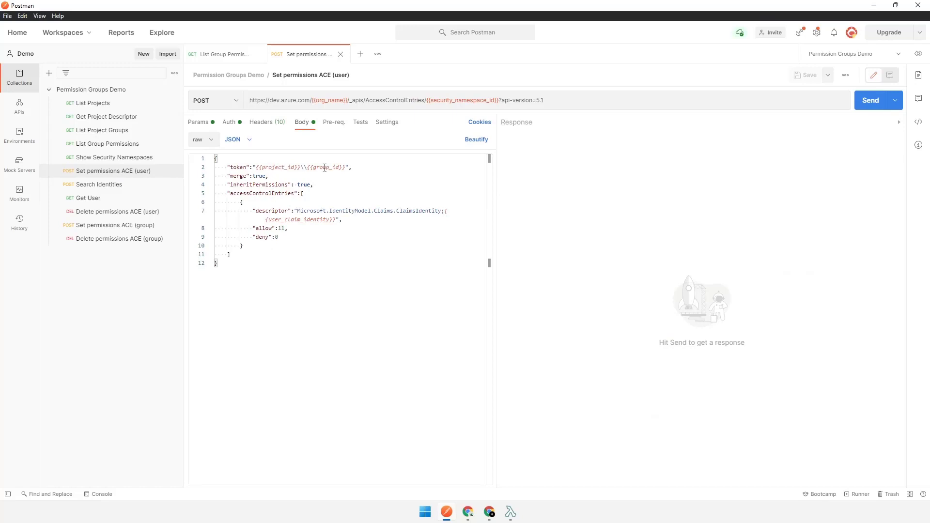
{"action": "left_click_drag", "start_coordinate": [229, 178], "coordinate": [314, 185]}
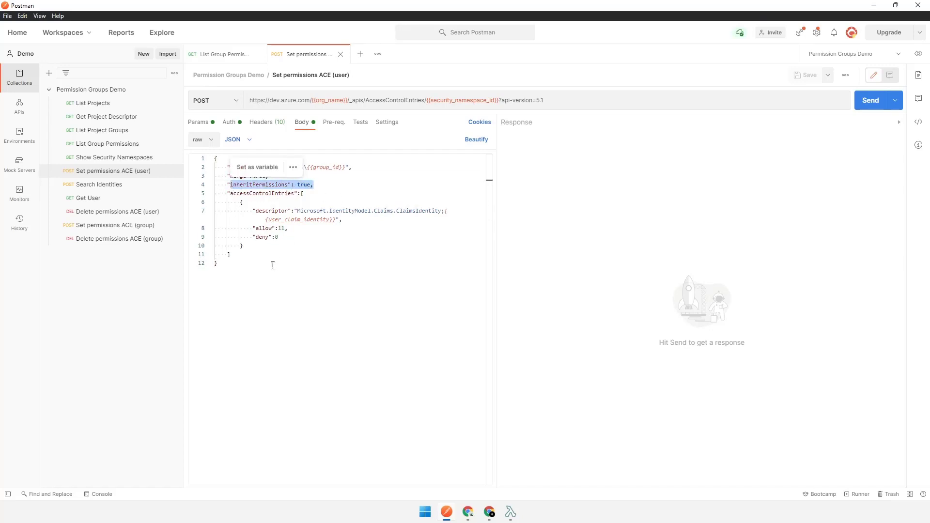
{"action": "double_click", "coordinate": [313, 209]}
{"action": "key", "text": "ctrl+shift+Right"}
{"action": "key", "text": "ctrl+shift+Right"}
{"action": "key", "text": "ctrl+shift+Right"}
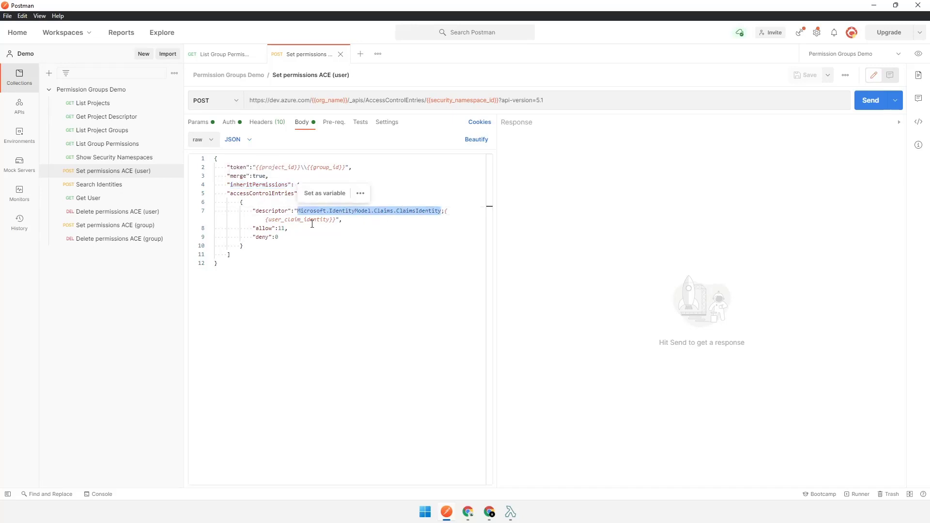
{"action": "left_click", "coordinate": [288, 219]}
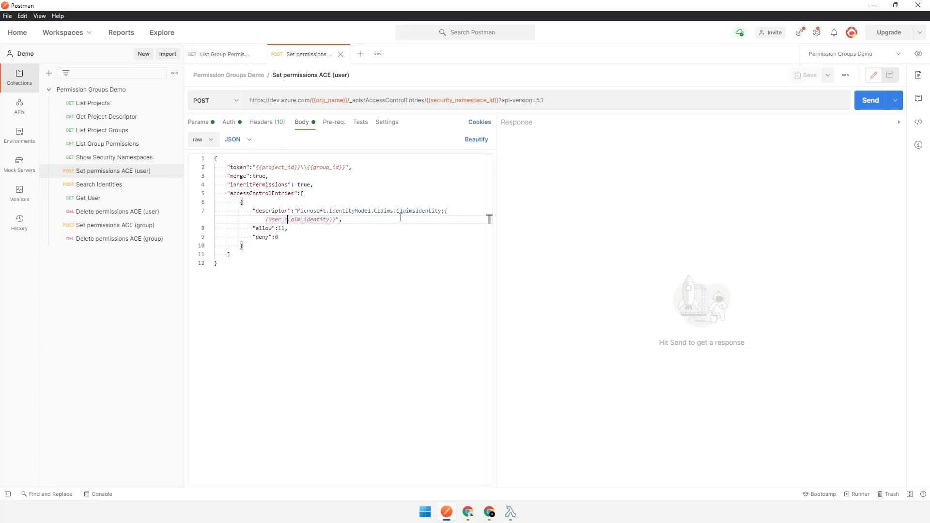
Send the Search Identities request with the body's query set to dahdah, and restore the original query text.
{"action": "left_click", "coordinate": [109, 189]}
{"action": "left_click", "coordinate": [299, 123]}
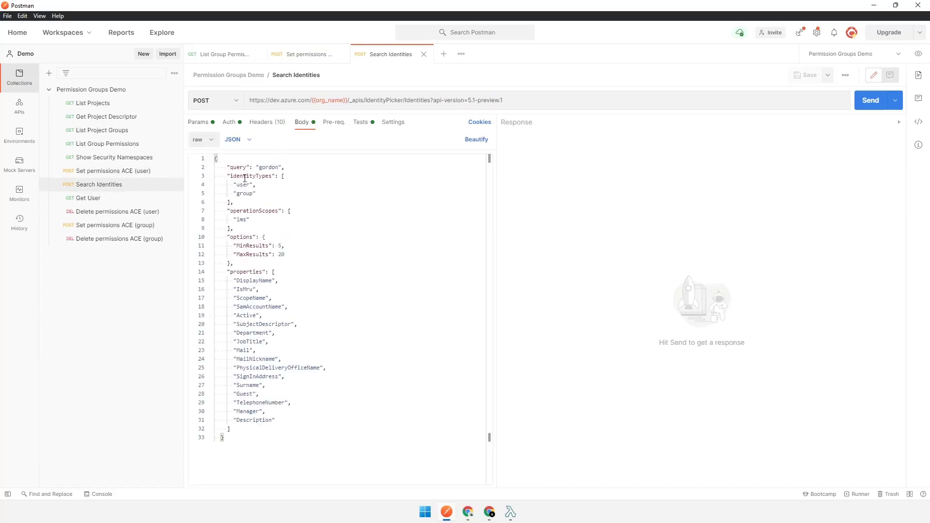
{"action": "double_click", "coordinate": [268, 167]}
{"action": "type", "text": "dan"}
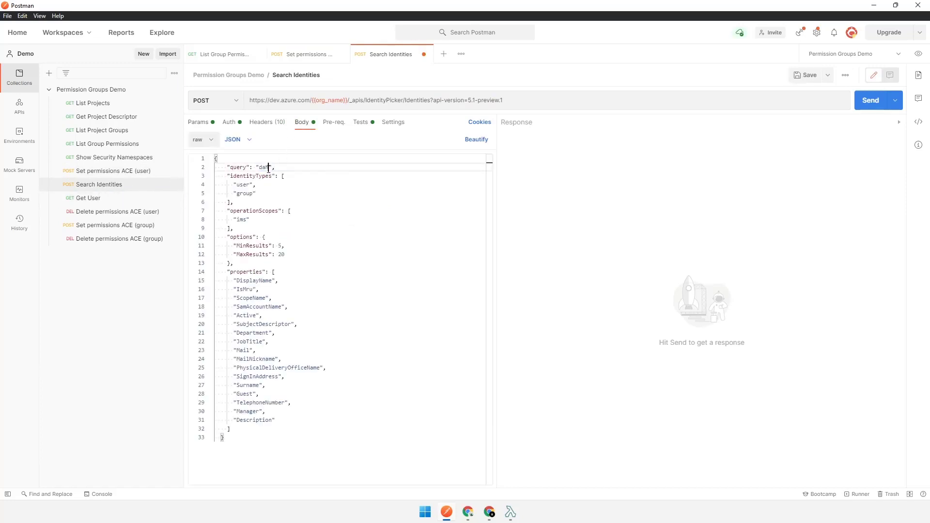
{"action": "type", "text": "dah"}
{"action": "key", "text": "ctrl+Return"}
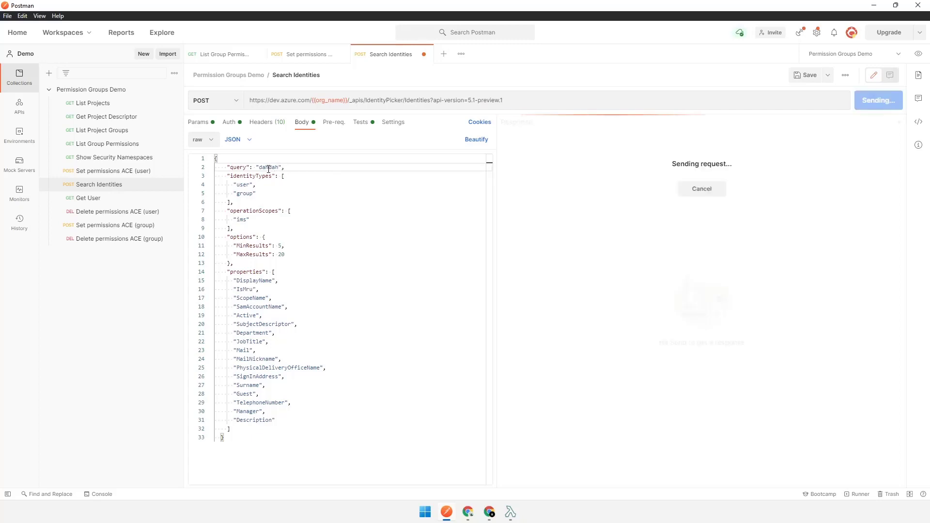
{"action": "key", "text": "ctrl+z"}
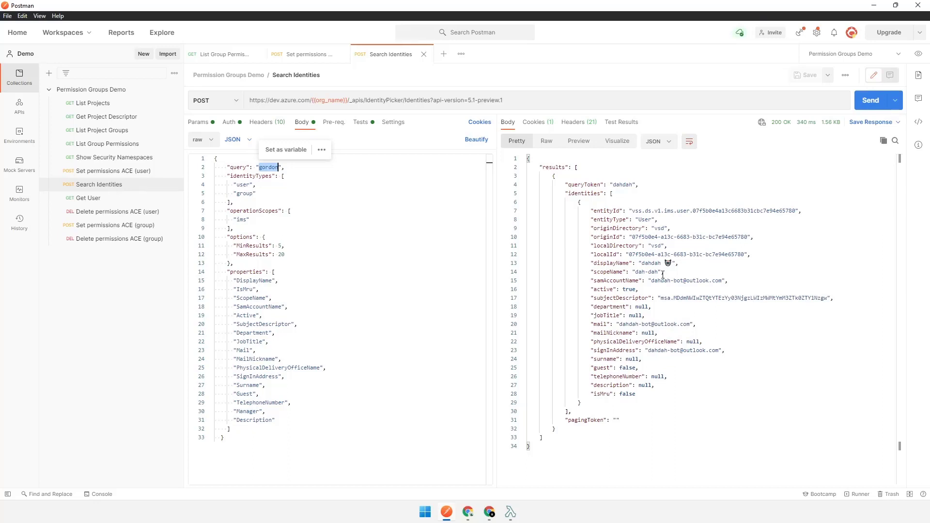
Locate the subjectDescriptor in the Search Identities response, send the Get User request and locate the user's originId.
{"action": "left_click", "coordinate": [624, 300]}
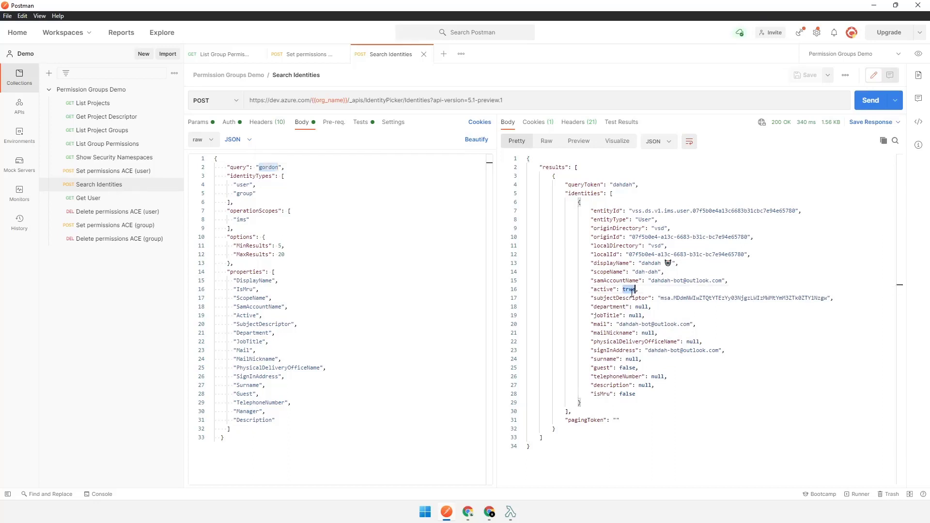
{"action": "double_click", "coordinate": [624, 300]}
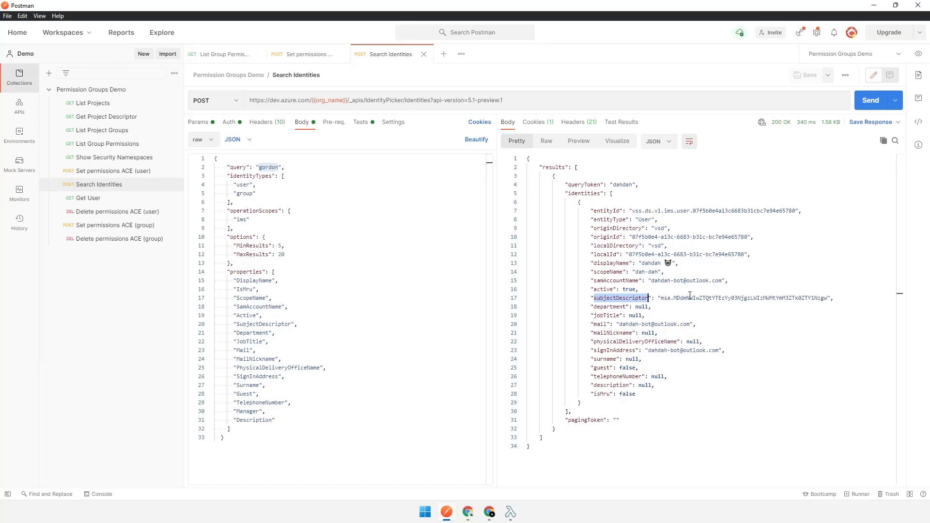
{"action": "left_click", "coordinate": [88, 197]}
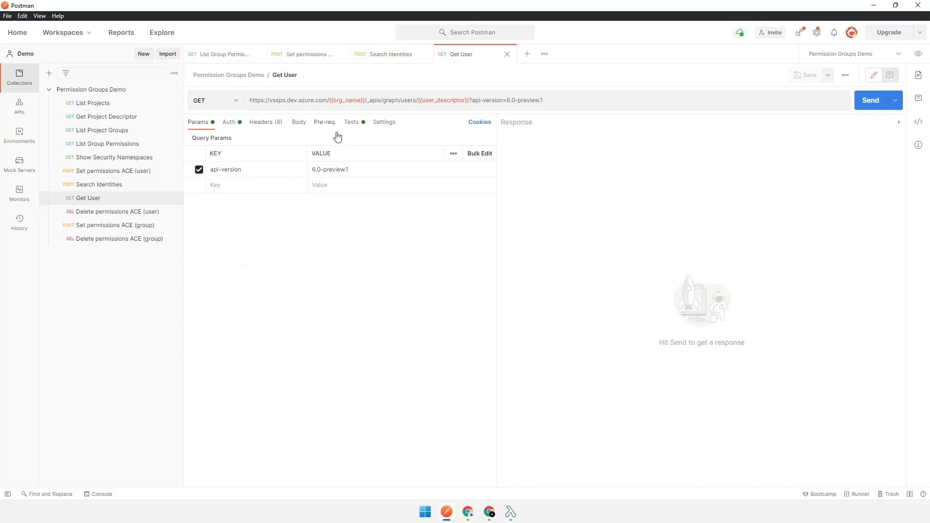
{"action": "left_click", "coordinate": [868, 100]}
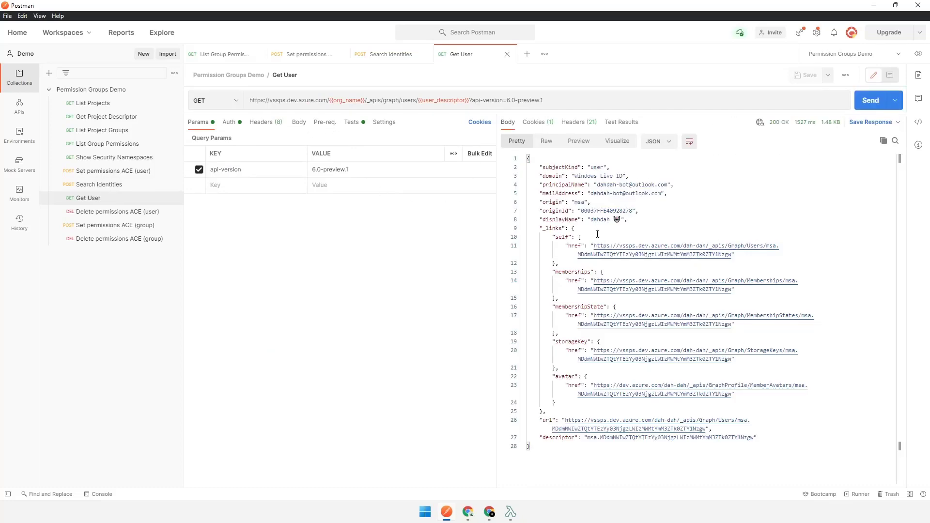
{"action": "double_click", "coordinate": [589, 211]}
Switch to LINQPad and examine the Descriptors comments for the Microsoft account originId format and the Azure AD domain and principalName format.
{"action": "left_click", "coordinate": [511, 512]}
{"action": "scroll", "coordinate": [311, 185], "scroll_direction": "down", "scroll_amount": 3}
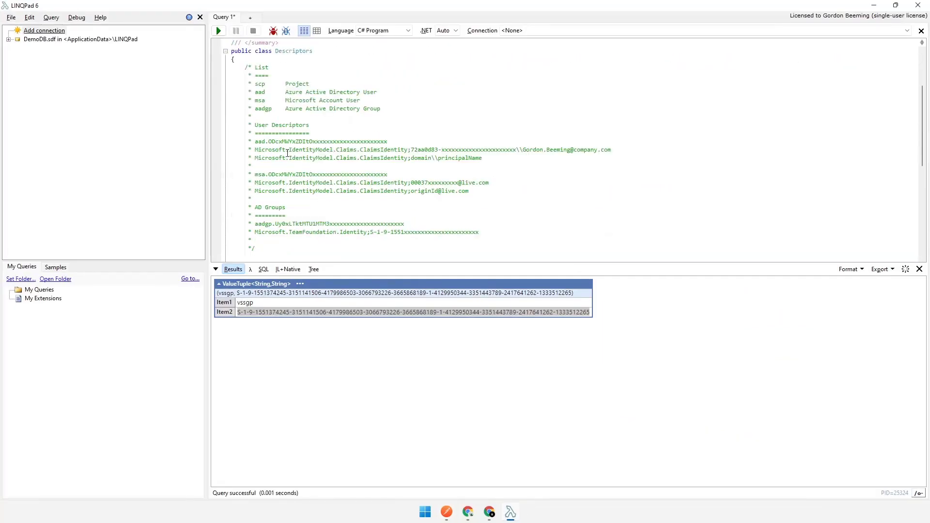
{"action": "left_click_drag", "start_coordinate": [255, 100], "coordinate": [360, 101]}
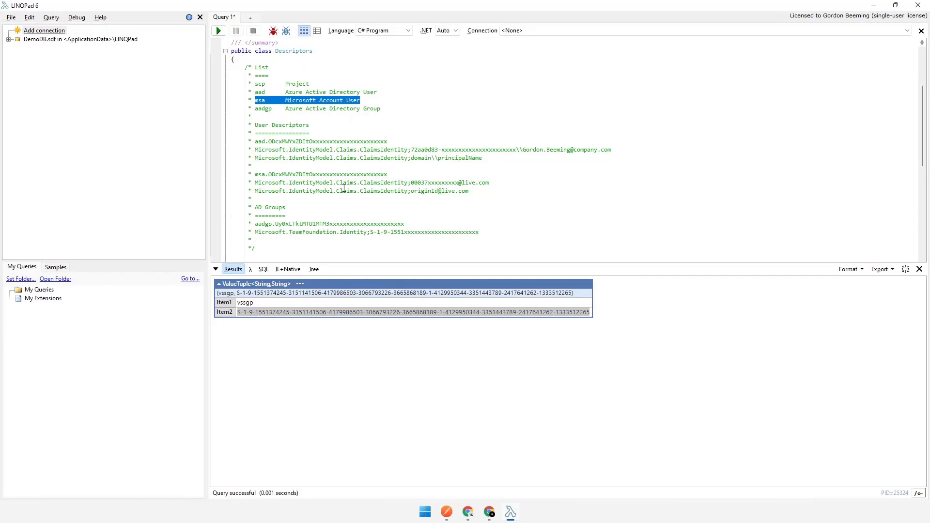
{"action": "double_click", "coordinate": [425, 191]}
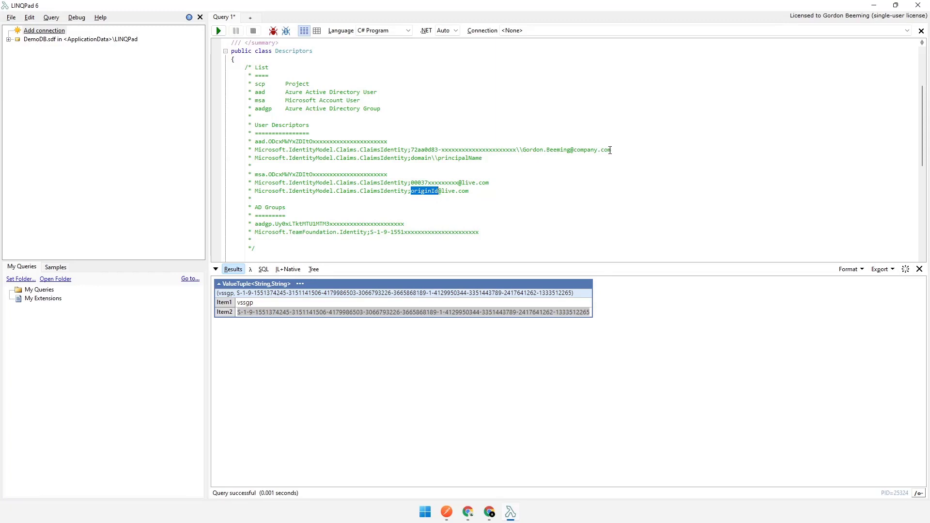
{"action": "double_click", "coordinate": [424, 151]}
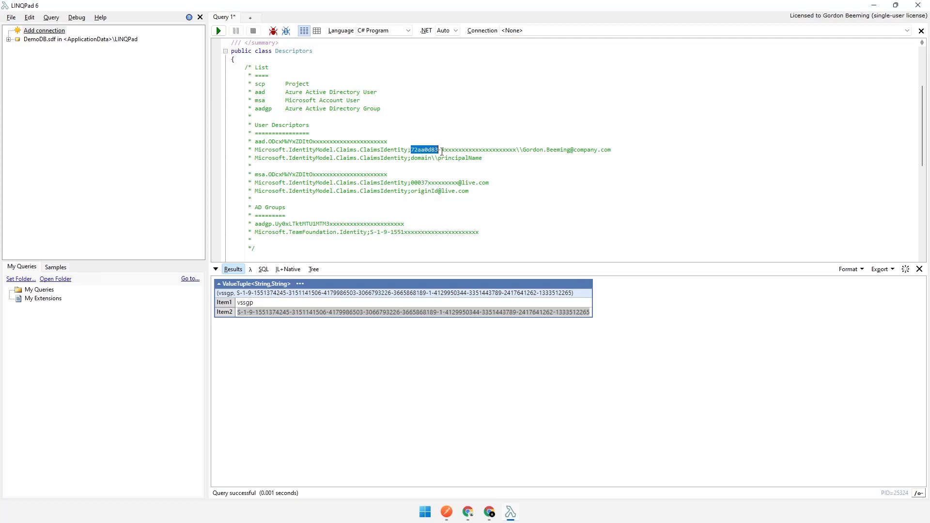
{"action": "left_click_drag", "start_coordinate": [424, 152], "coordinate": [450, 155]}
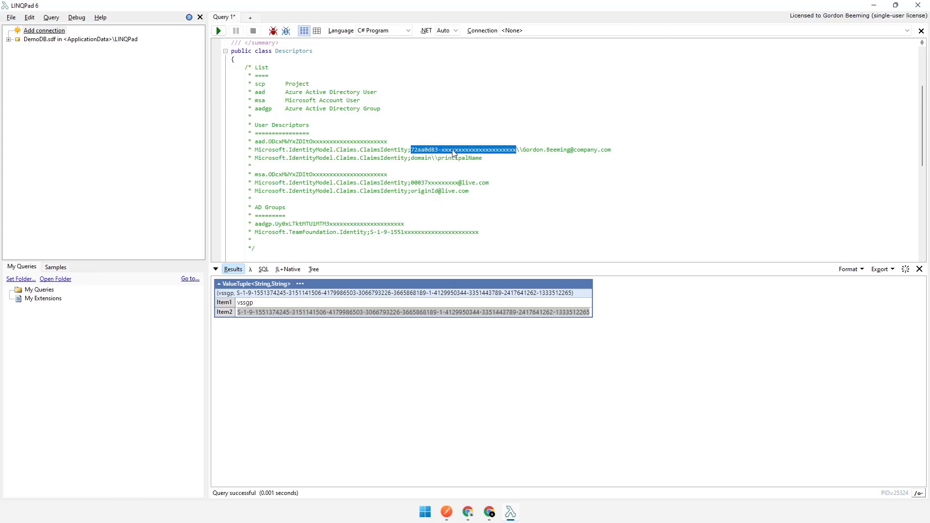
{"action": "double_click", "coordinate": [532, 150]}
{"action": "left_click_drag", "start_coordinate": [531, 150], "coordinate": [606, 154]}
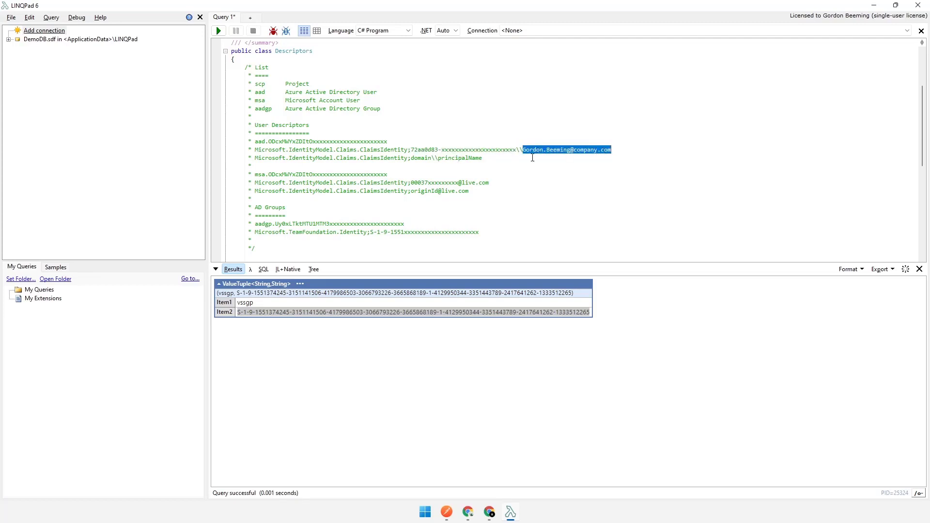
{"action": "double_click", "coordinate": [460, 157]}
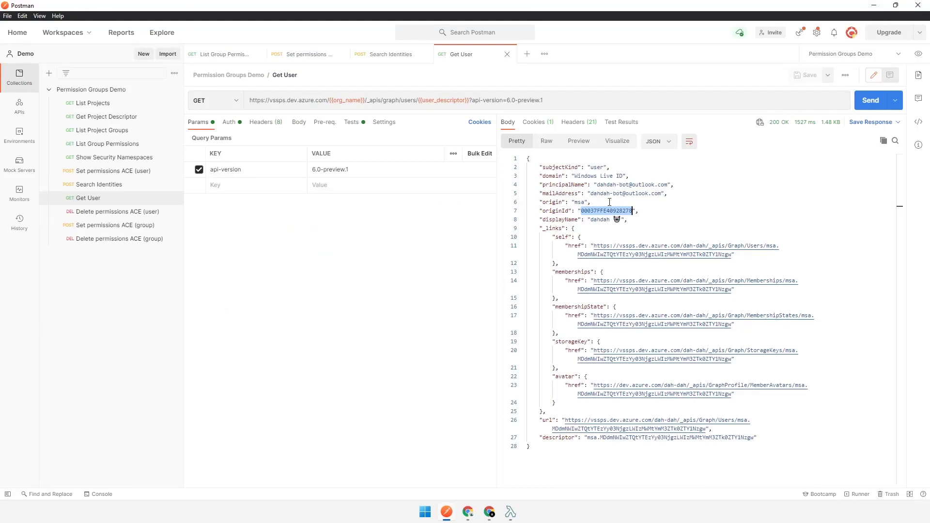
Review the Get User test script that sets user_claim_identity, and close the Get User and Search Identities requests.
{"action": "left_click", "coordinate": [351, 122]}
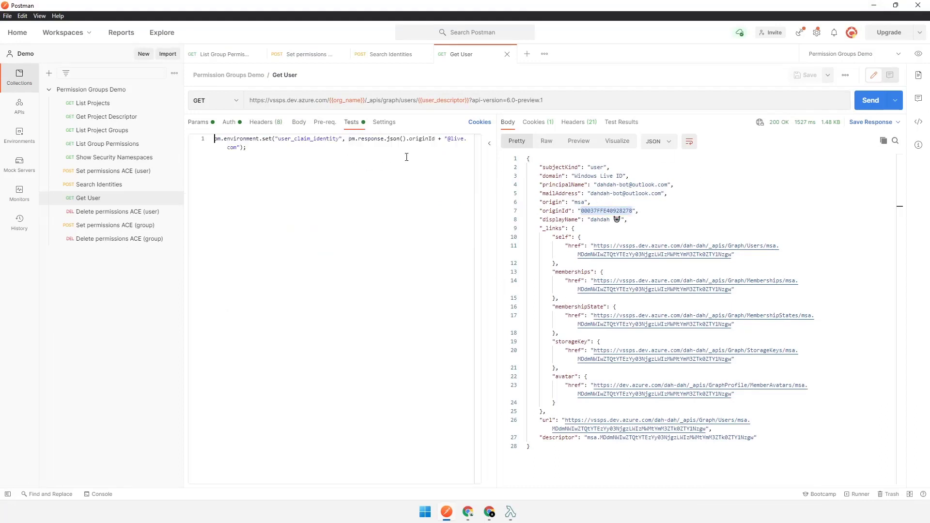
{"action": "middle_click", "coordinate": [467, 56]}
{"action": "middle_click", "coordinate": [399, 57]}
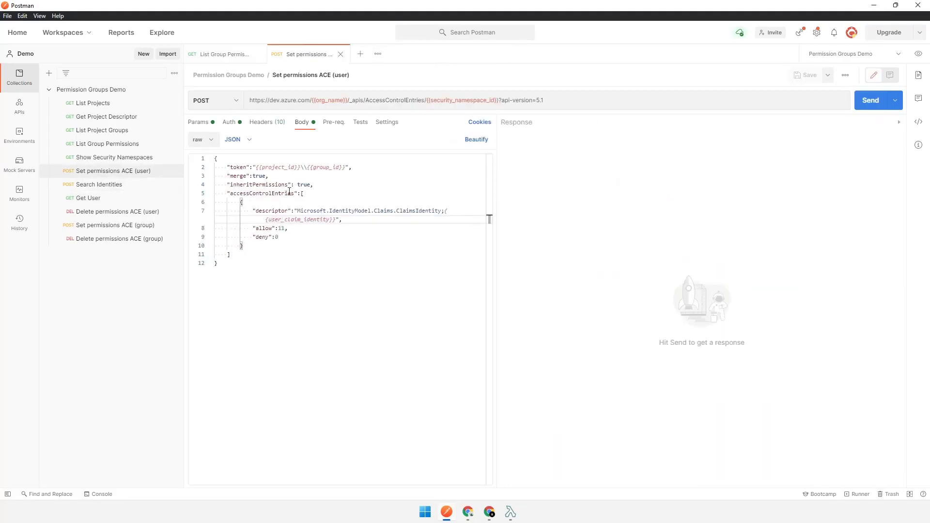
Switch to the Azure DevOps browser window, reload The Group and check whether adding members is available, then return to Postman.
{"action": "key", "text": "alt+Tab"}
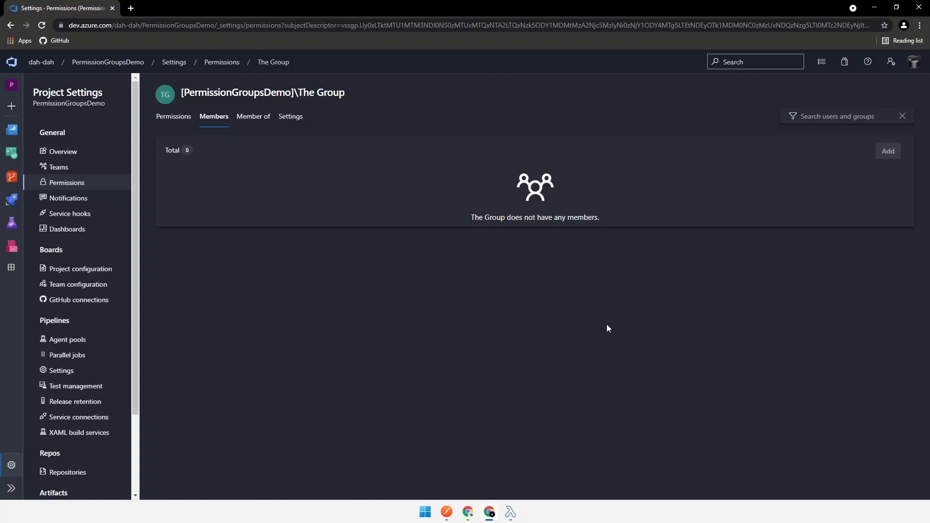
{"action": "key", "text": "F5"}
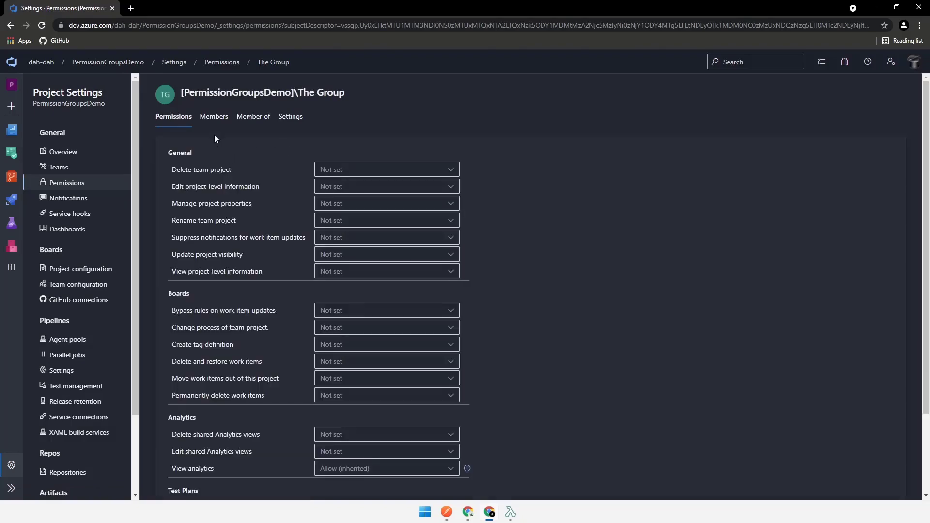
{"action": "left_click", "coordinate": [214, 117]}
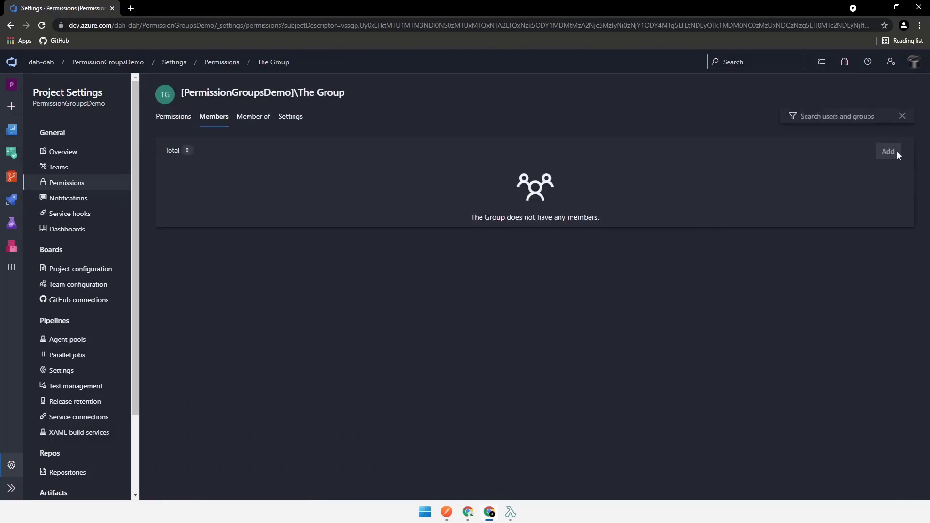
{"action": "left_click", "coordinate": [875, 8]}
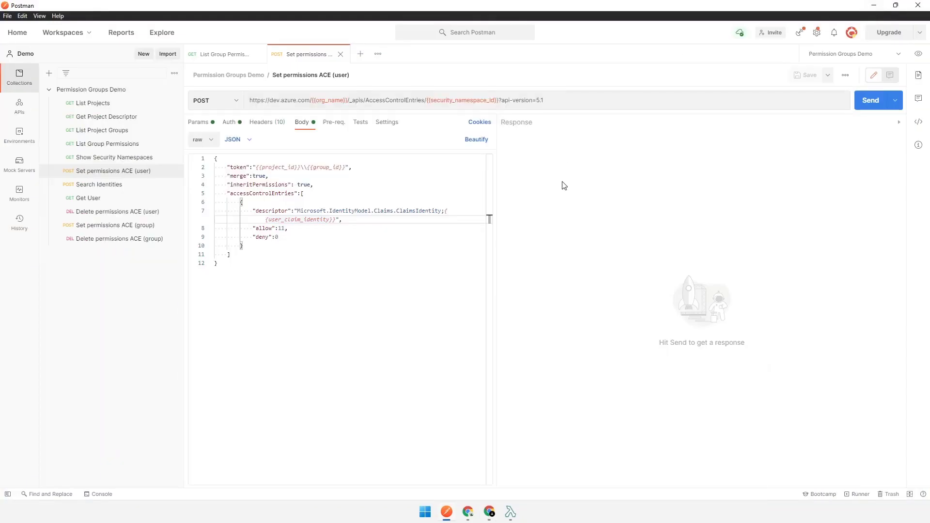
Send the Set permissions ACE (user) request and review the user descriptor and allow value in its response.
{"action": "left_click", "coordinate": [868, 101]}
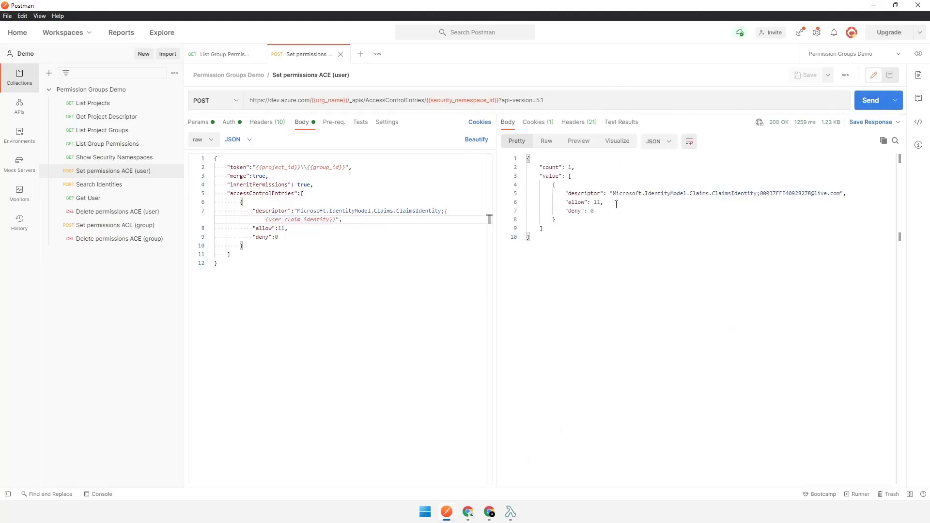
{"action": "left_click_drag", "start_coordinate": [760, 194], "coordinate": [841, 194]}
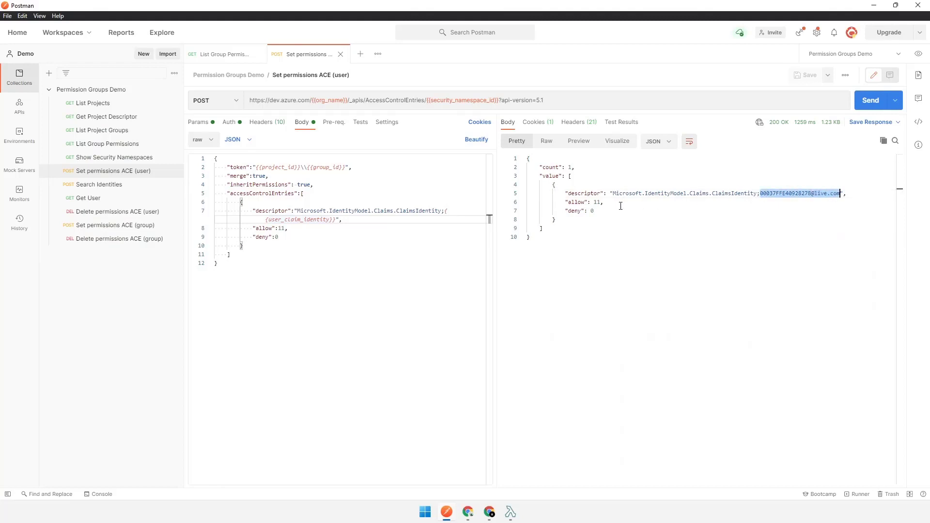
{"action": "left_click_drag", "start_coordinate": [591, 203], "coordinate": [611, 201]}
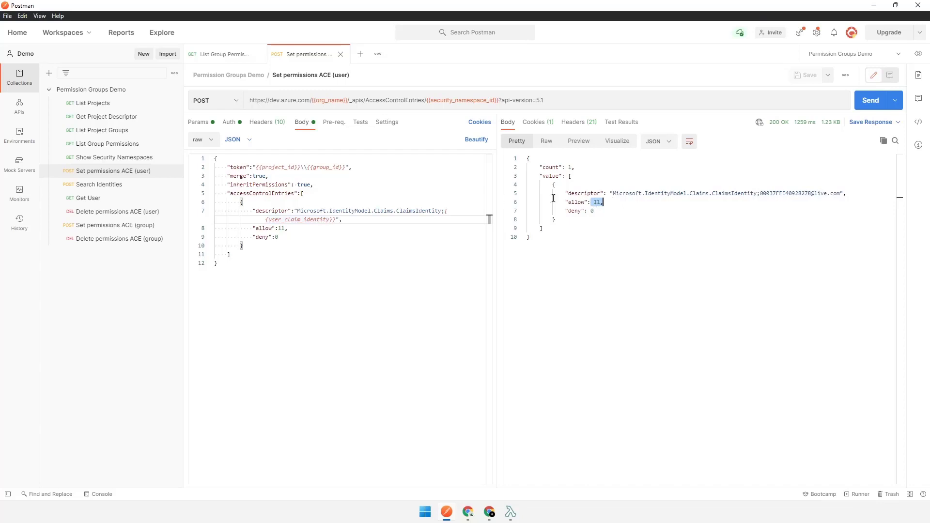
Send Show Security Namespaces and search the response for the Identity namespace's actions.
{"action": "left_click", "coordinate": [110, 159]}
{"action": "left_click", "coordinate": [871, 100]}
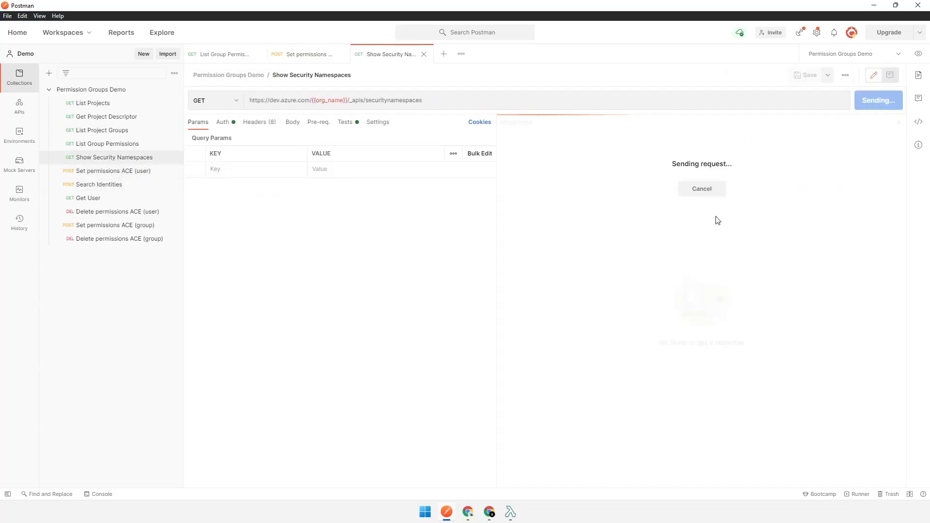
{"action": "left_click", "coordinate": [643, 237]}
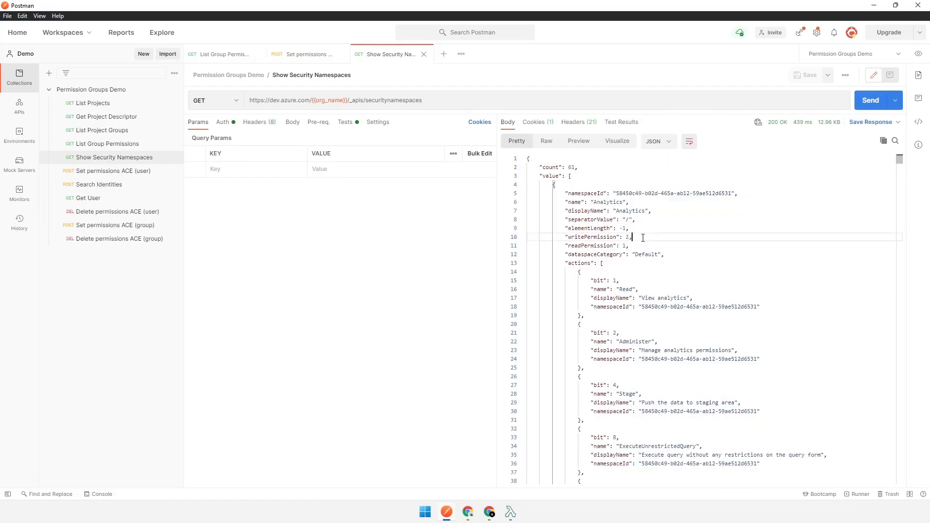
{"action": "key", "text": "ctrl+f"}
{"action": "type", "text": "identiy"}
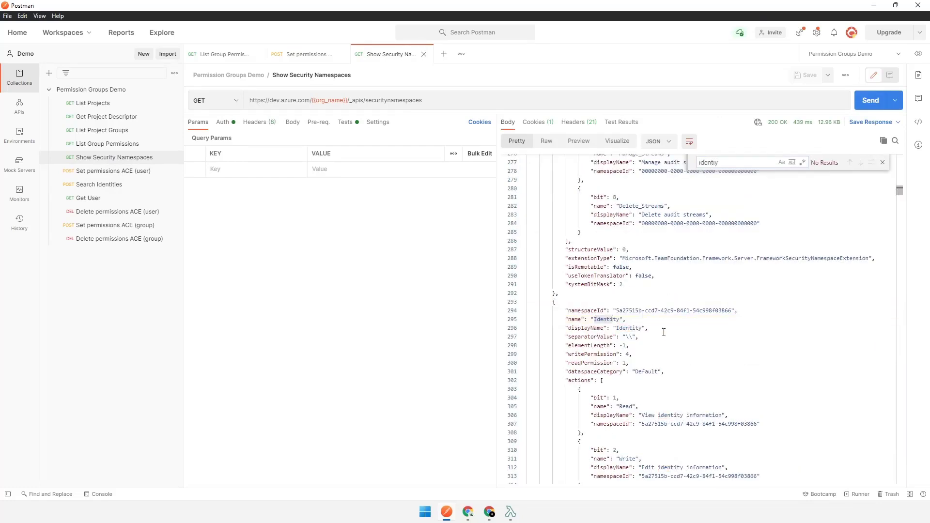
{"action": "scroll", "coordinate": [664, 332], "scroll_direction": "down", "scroll_amount": 4}
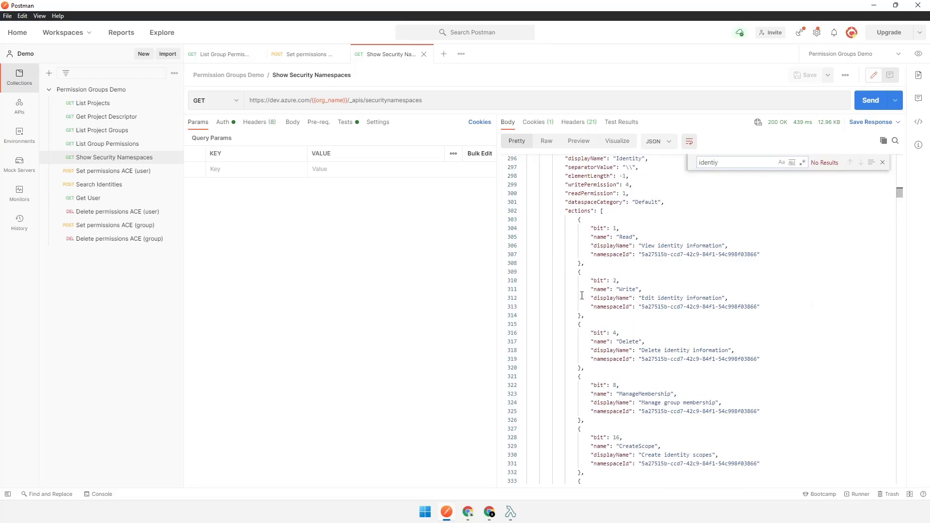
{"action": "left_click", "coordinate": [883, 162]}
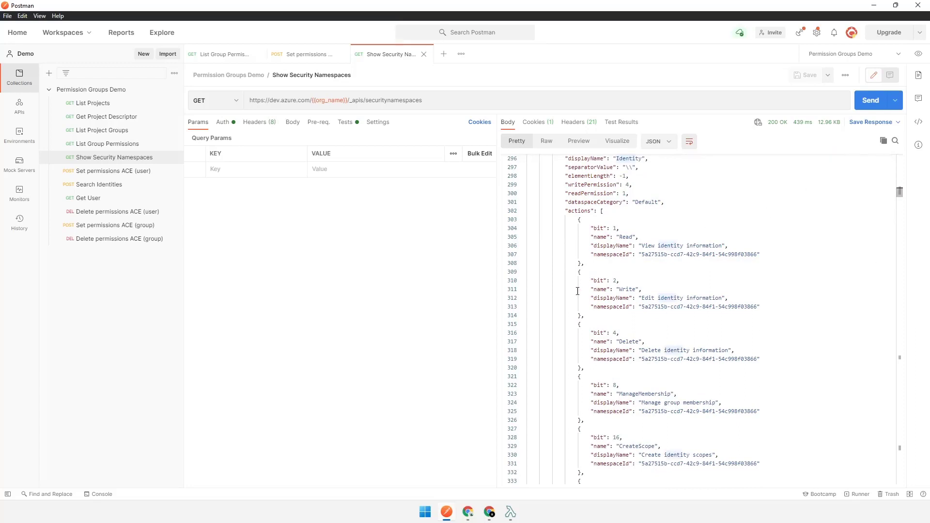
Examine the ManageMembership, Write and Read bits, close Show Security Namespaces and compare them with the allow value of the user's access control entry.
{"action": "left_click_drag", "start_coordinate": [584, 388], "coordinate": [661, 413]}
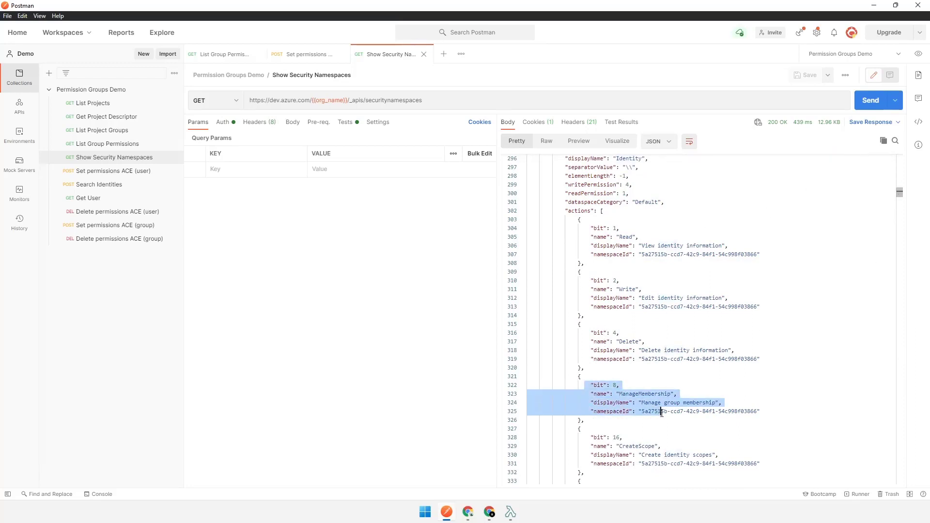
{"action": "double_click", "coordinate": [614, 385]}
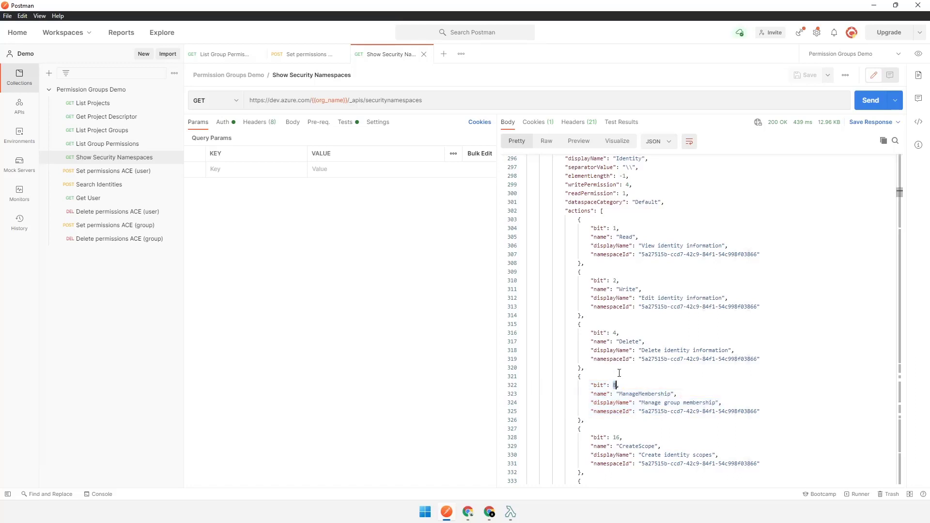
{"action": "left_click_drag", "start_coordinate": [652, 313], "coordinate": [556, 275]}
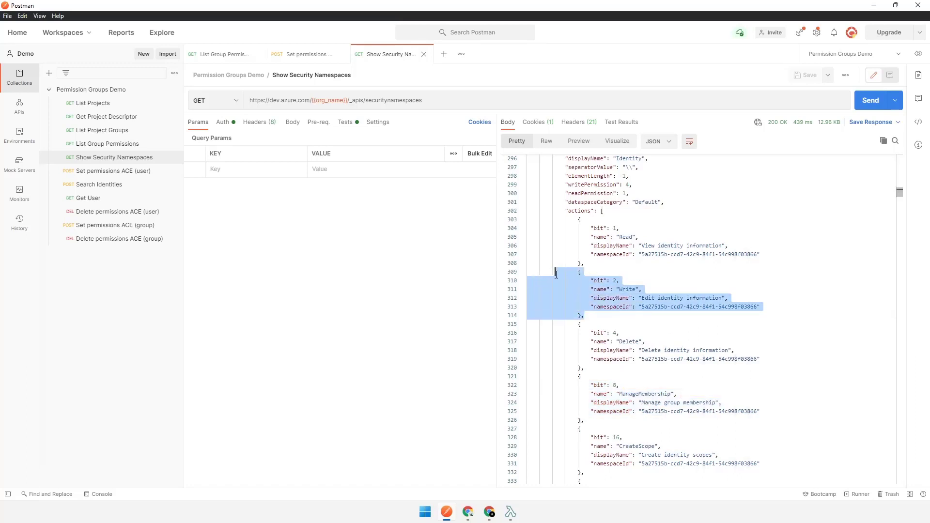
{"action": "double_click", "coordinate": [614, 281]}
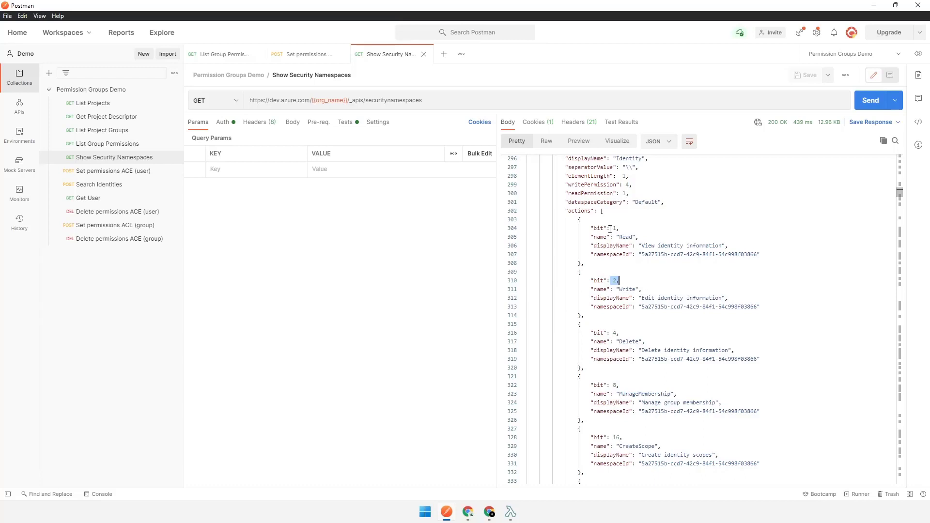
{"action": "left_click_drag", "start_coordinate": [610, 228], "coordinate": [654, 254]}
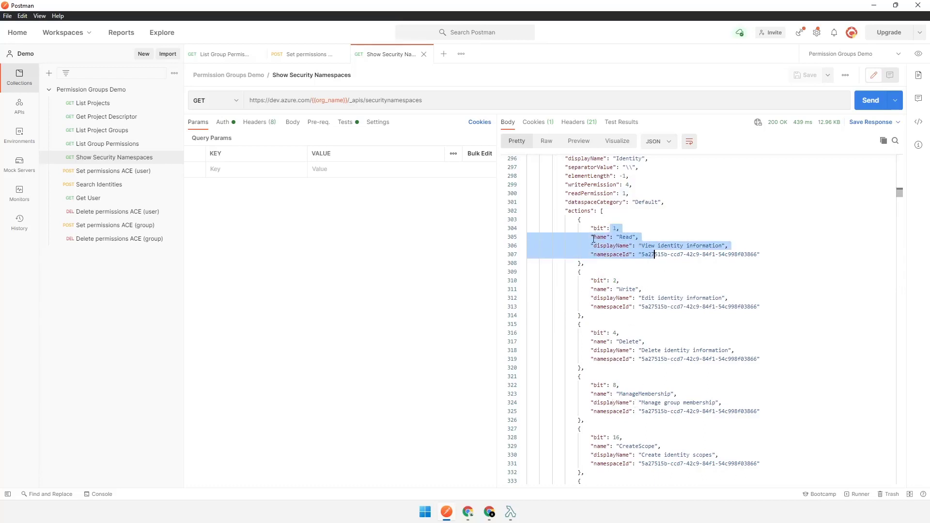
{"action": "middle_click", "coordinate": [393, 54]}
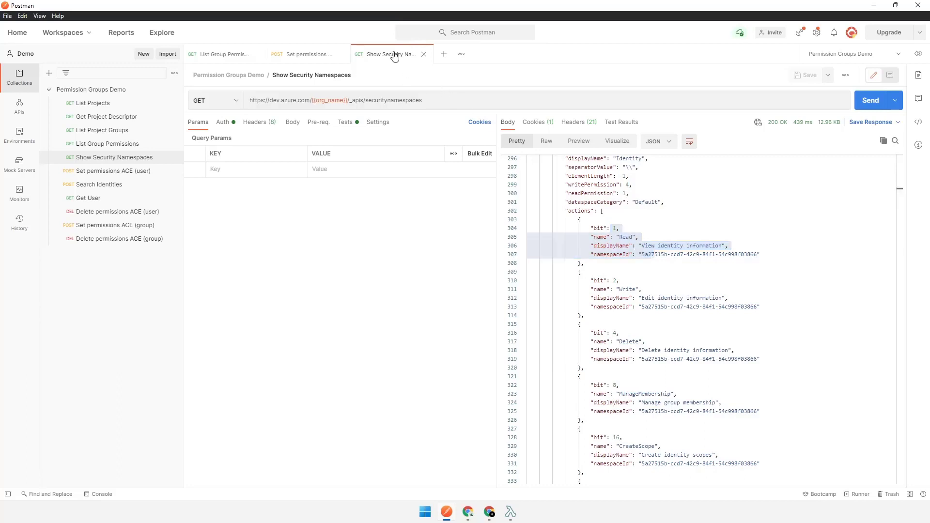
{"action": "left_click_drag", "start_coordinate": [588, 205], "coordinate": [611, 202]}
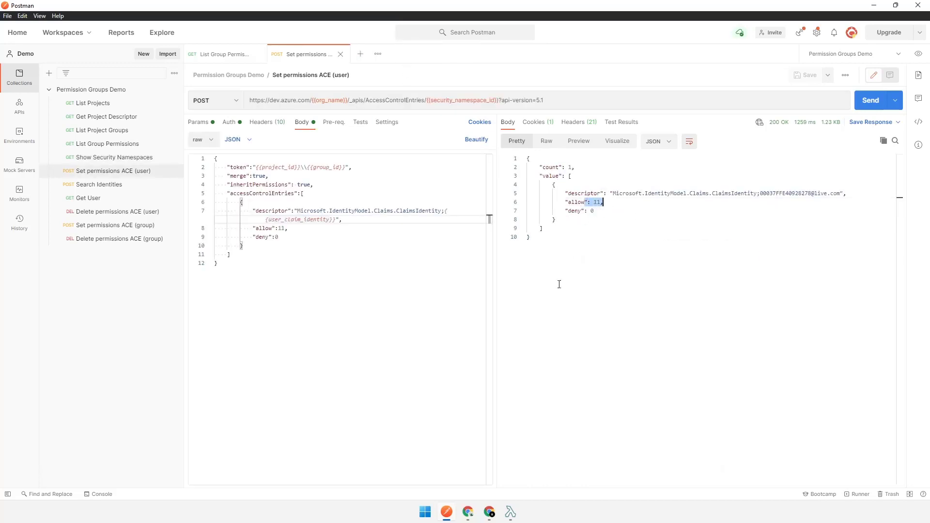
Switch to Azure DevOps, reload The Group's members and add the existing user found by first name as a member.
{"action": "left_click", "coordinate": [489, 513]}
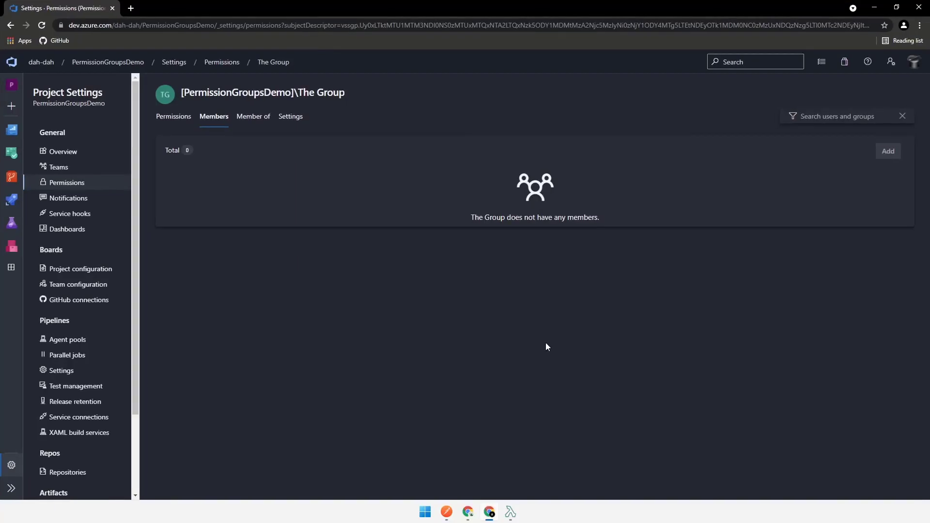
{"action": "key", "text": "F5"}
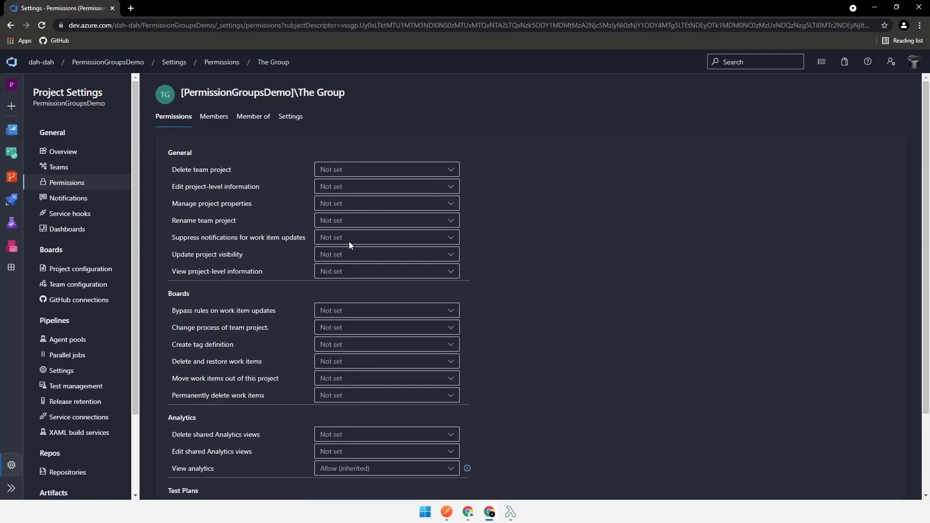
{"action": "left_click", "coordinate": [216, 124]}
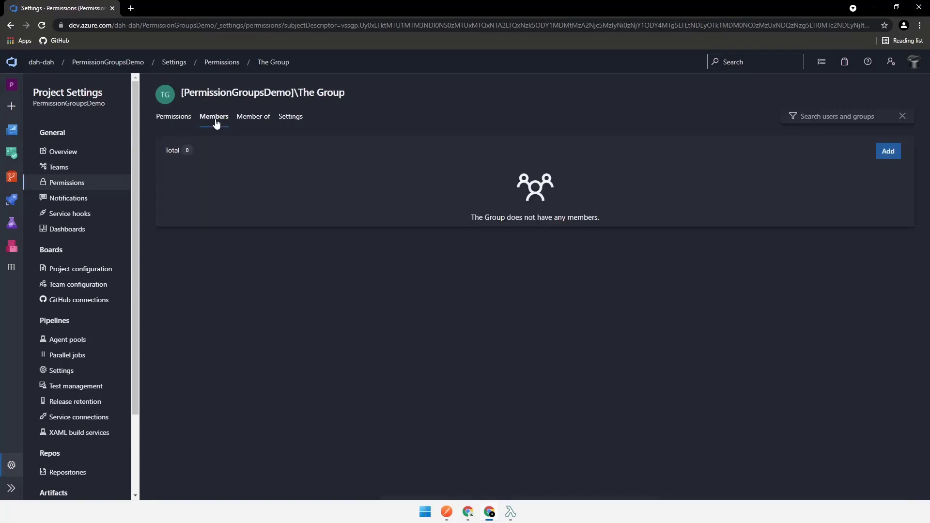
{"action": "left_click", "coordinate": [891, 152]}
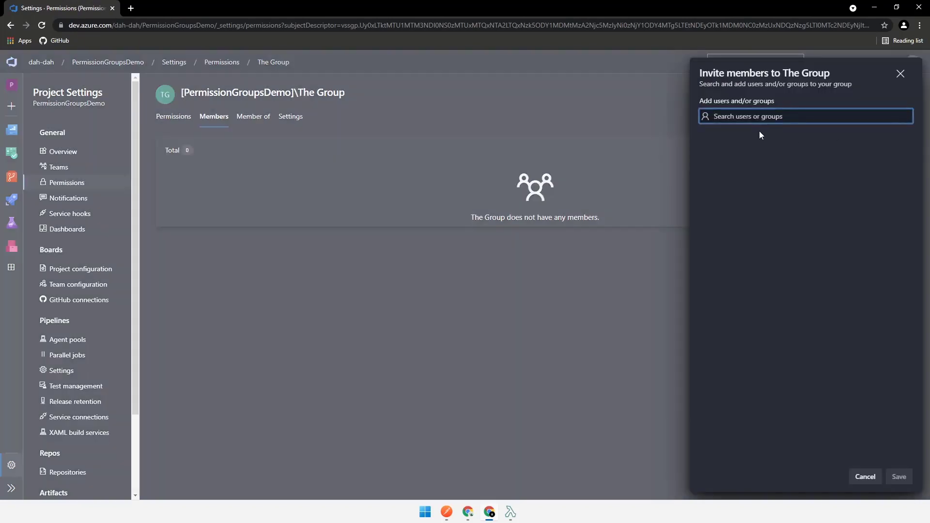
{"action": "type", "text": "gordon"}
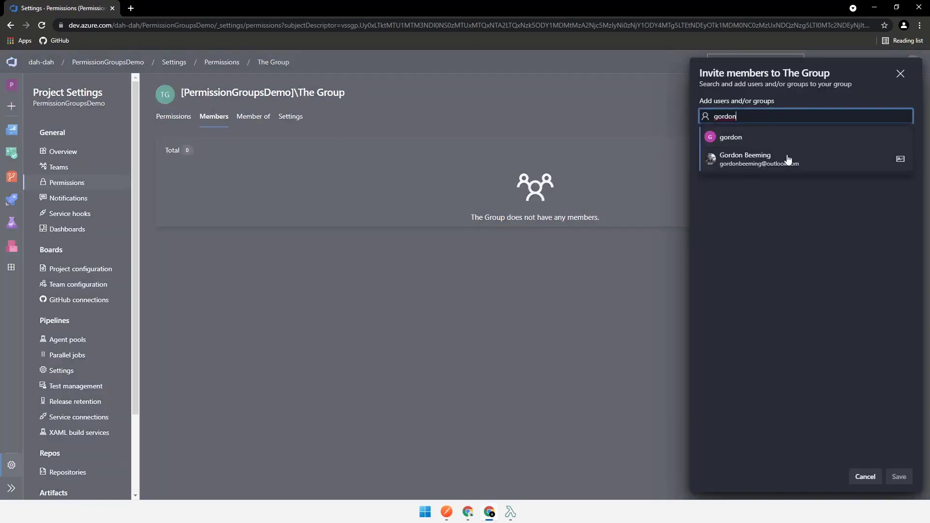
{"action": "left_click", "coordinate": [788, 159]}
{"action": "left_click", "coordinate": [896, 480]}
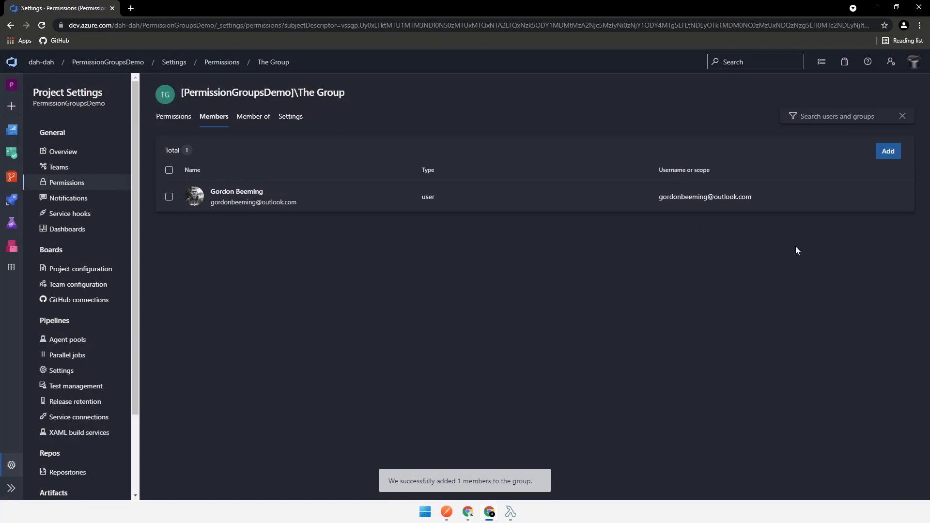
Remove the only member from The Group and confirm the deletion.
{"action": "left_click", "coordinate": [901, 196]}
{"action": "left_click", "coordinate": [833, 217]}
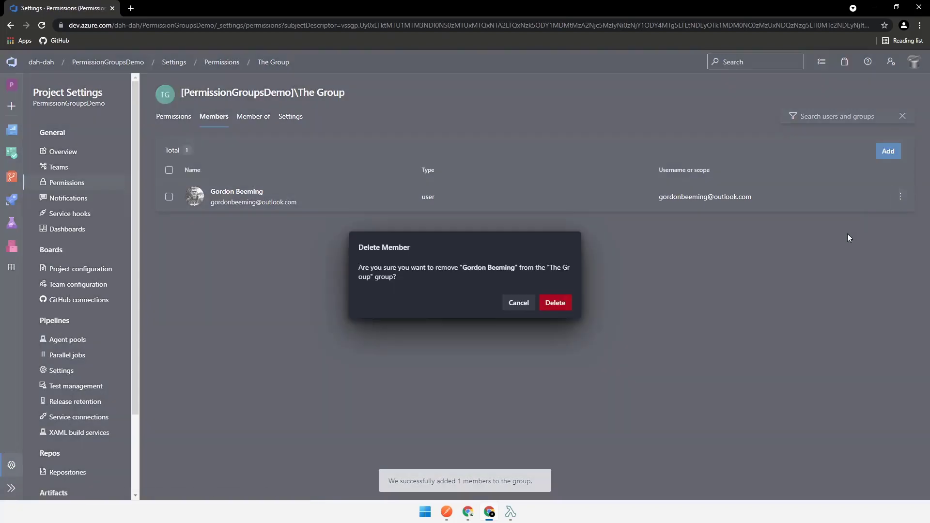
{"action": "left_click", "coordinate": [566, 304]}
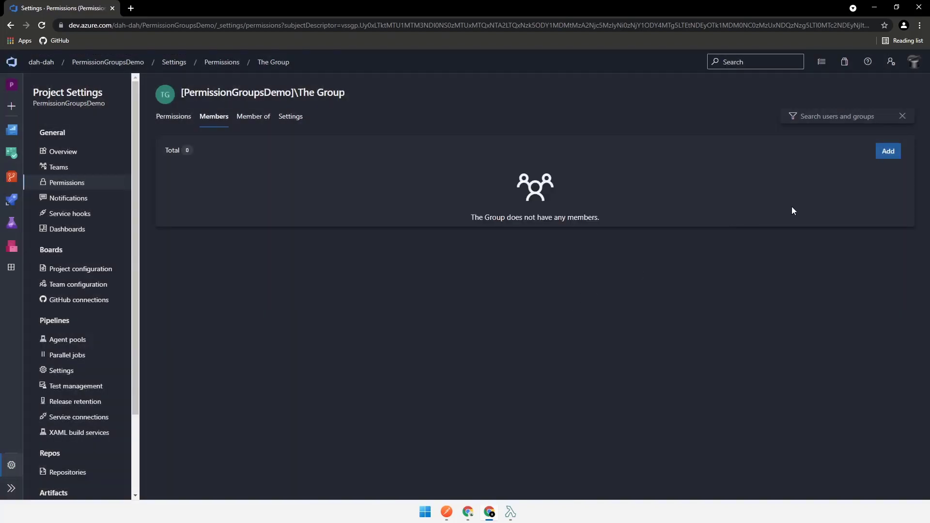
Switch to Postman and try to delete the user's access control entry by sending the Delete permissions ACE (user) request.
{"action": "left_click", "coordinate": [447, 512]}
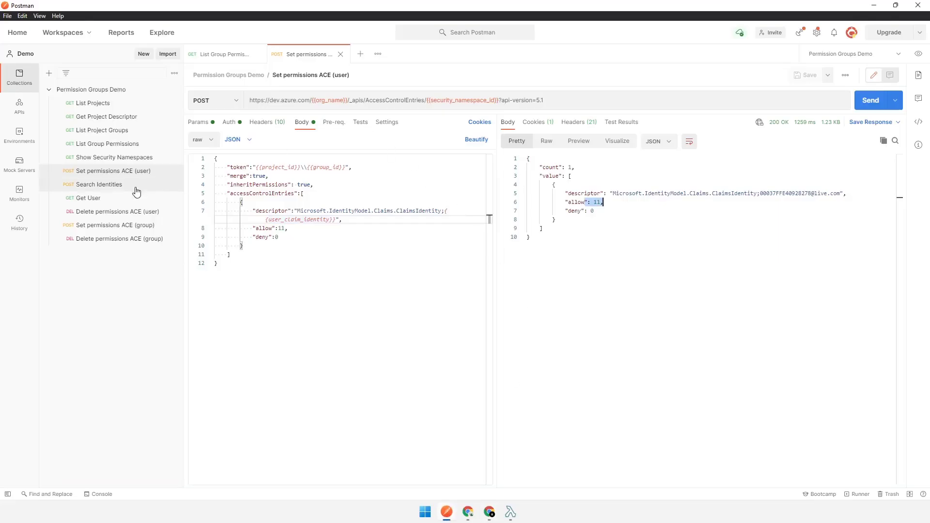
{"action": "left_click", "coordinate": [136, 212]}
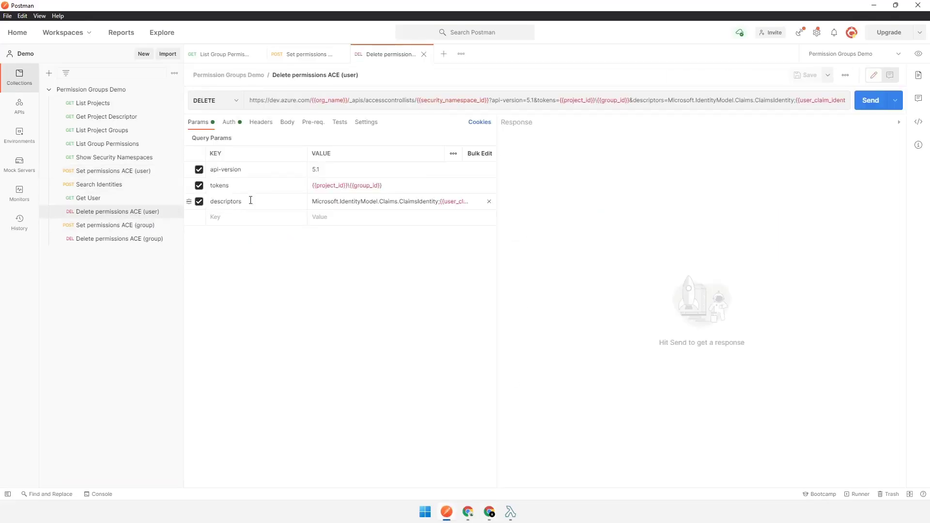
{"action": "mouse_move", "coordinate": [364, 187]}
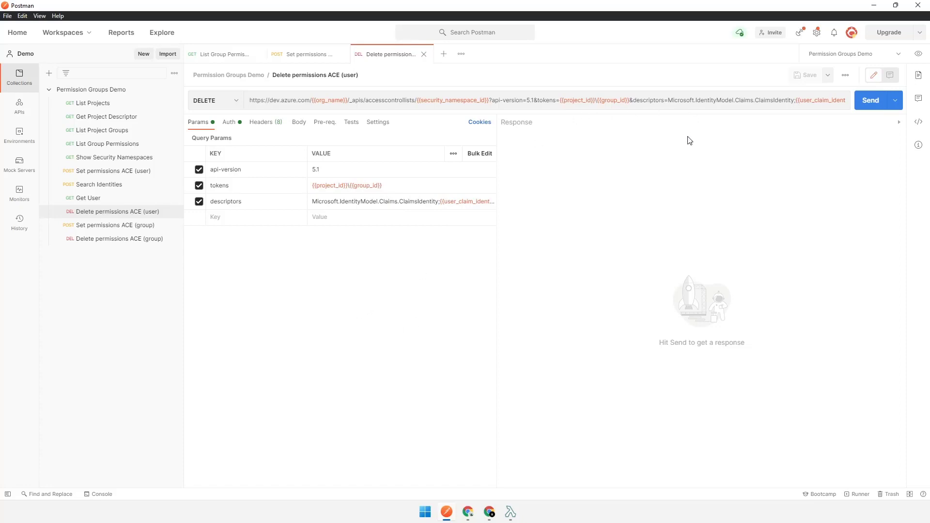
{"action": "left_click", "coordinate": [868, 98]}
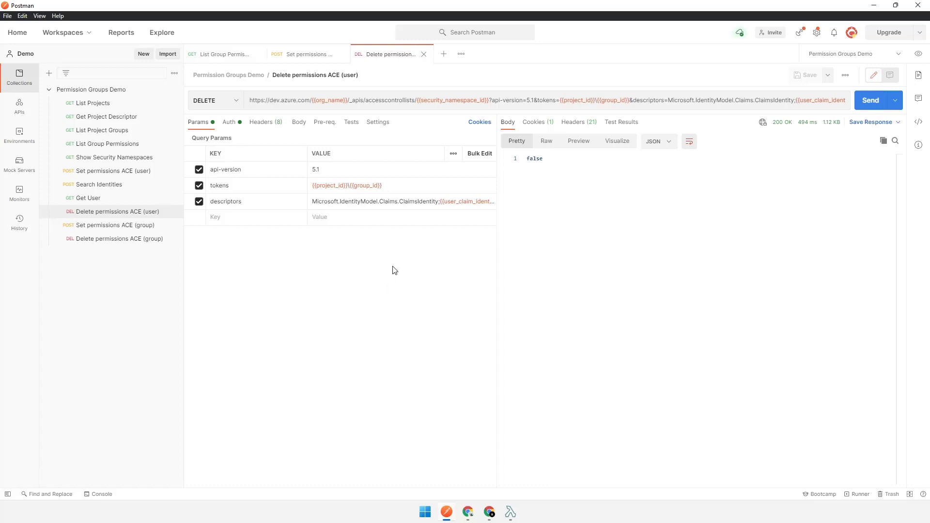
Send Show Security Namespaces, search its response for "iden" and copy the Identity namespace's namespaceId.
{"action": "left_click", "coordinate": [115, 158]}
{"action": "left_click", "coordinate": [865, 100]}
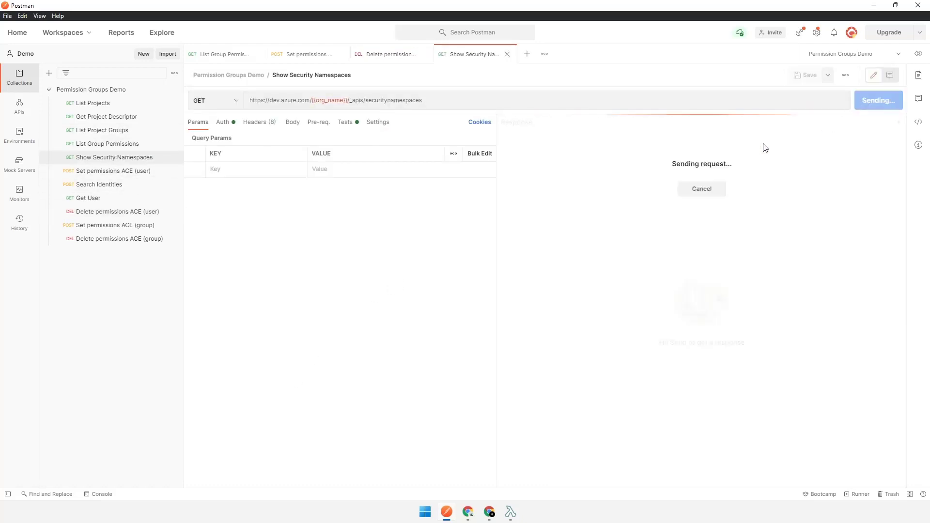
{"action": "left_click", "coordinate": [672, 194]}
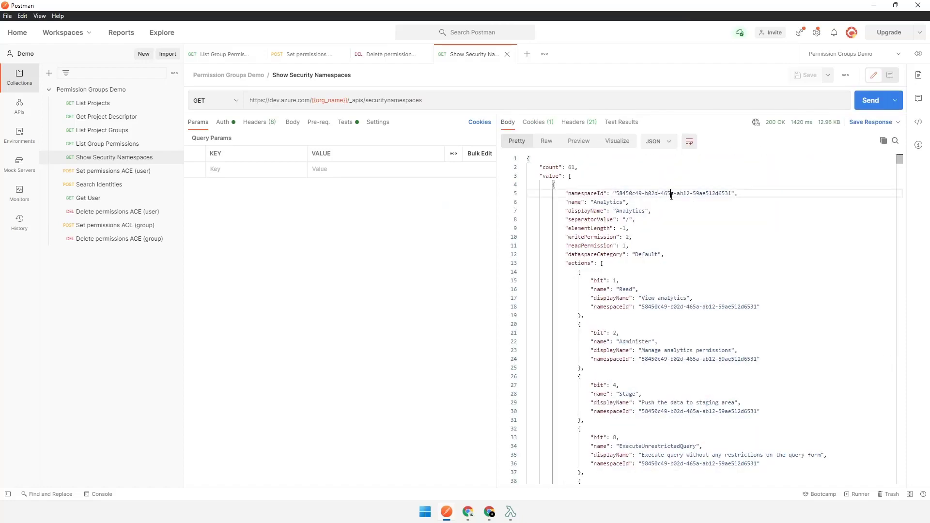
{"action": "key", "text": "ctrl+f"}
{"action": "type", "text": "iden"}
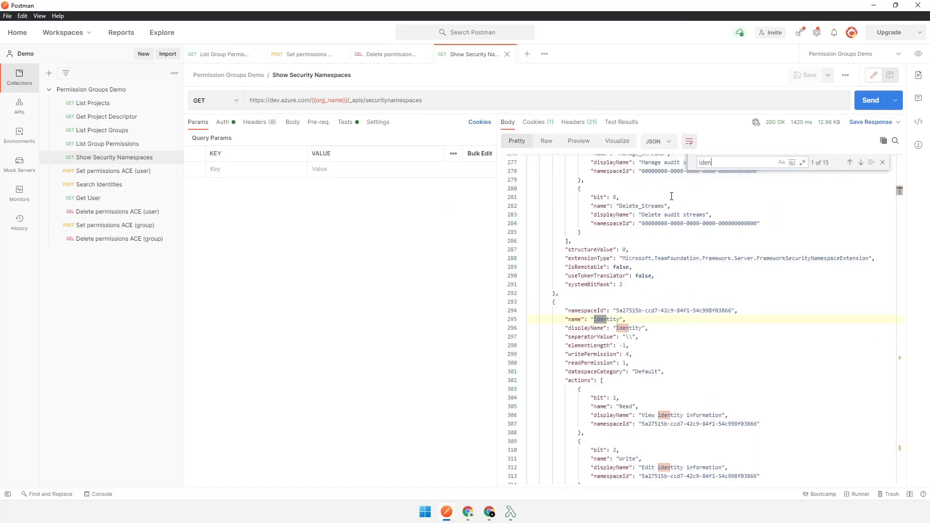
{"action": "left_click_drag", "start_coordinate": [731, 310], "coordinate": [633, 312]}
{"action": "key", "text": "ctrl+c"}
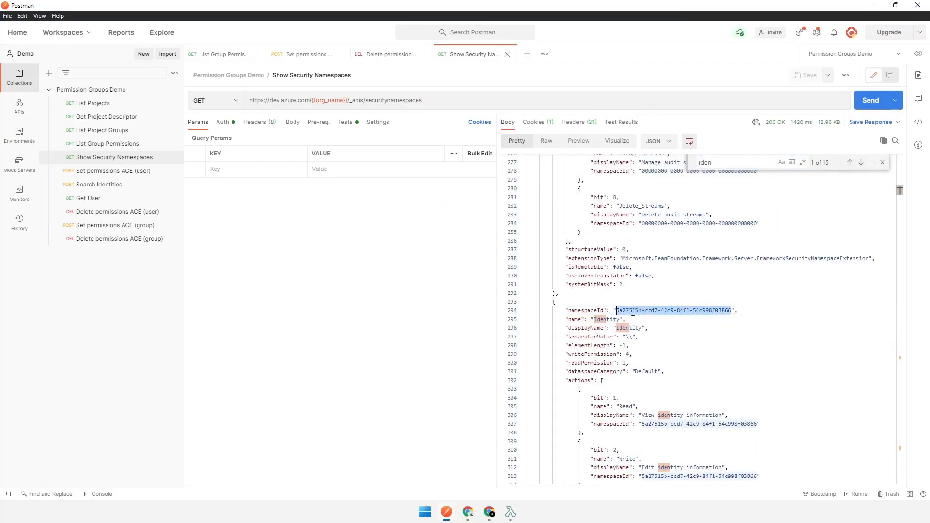
Set the environment's security_namespace_id current value to the copied Identity namespace ID, 5a27515b-ccd7-42c9-84f1-54c998f03866.
{"action": "left_click", "coordinate": [918, 53]}
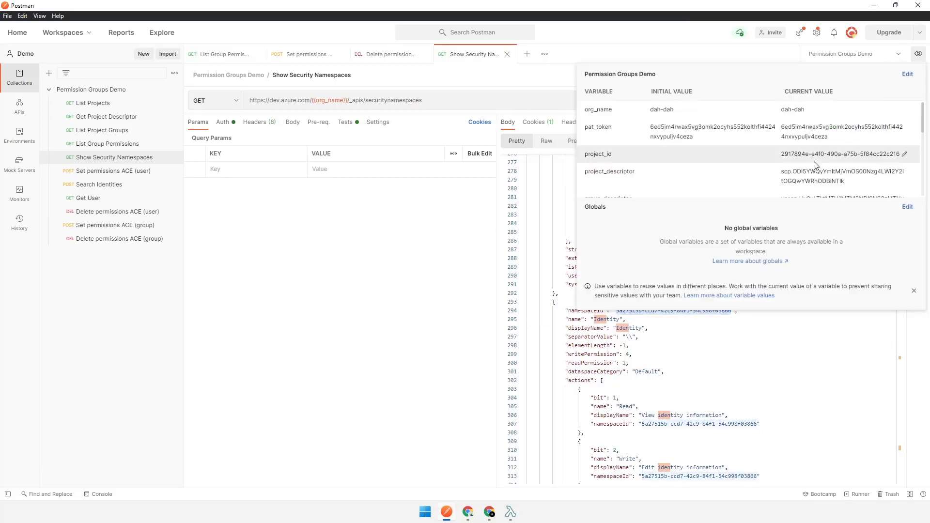
{"action": "scroll", "coordinate": [851, 182], "scroll_direction": "down", "scroll_amount": 3}
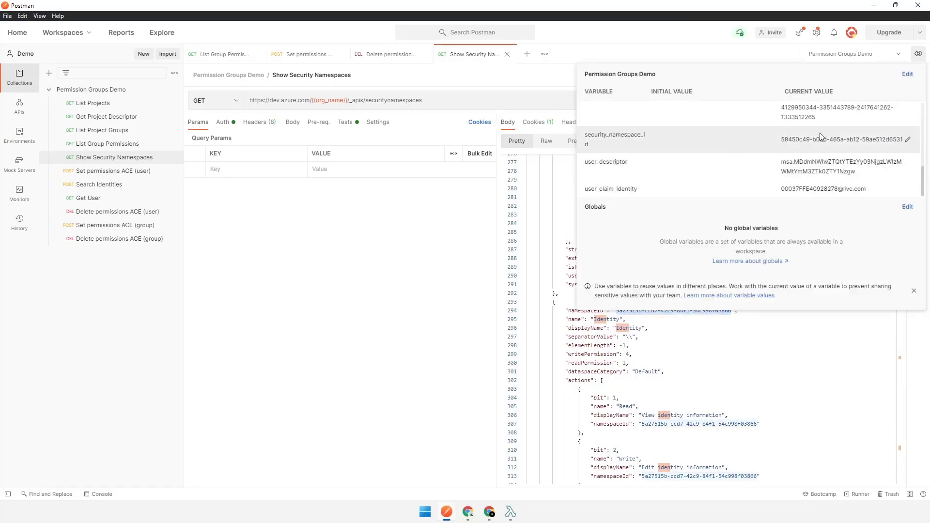
{"action": "left_click", "coordinate": [909, 139]}
{"action": "key", "text": "ctrl+v"}
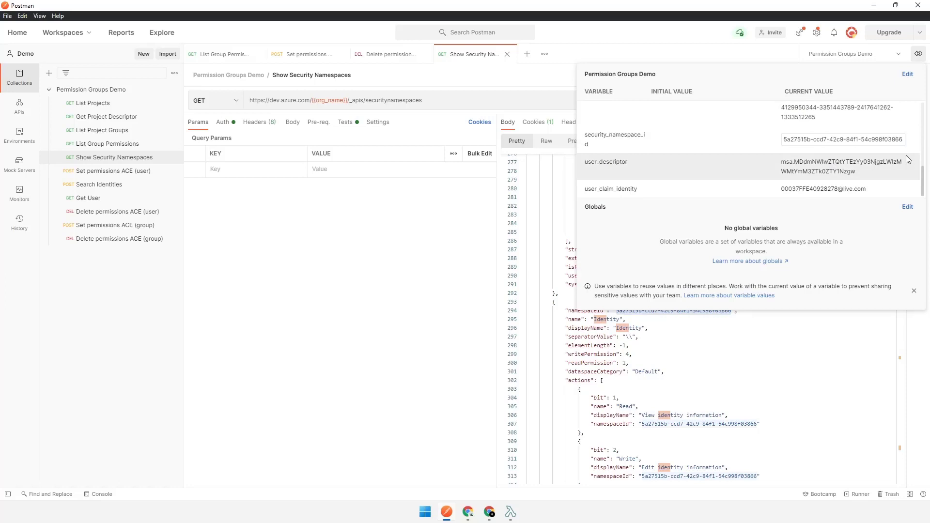
{"action": "key", "text": "Return"}
{"action": "left_click", "coordinate": [463, 74]}
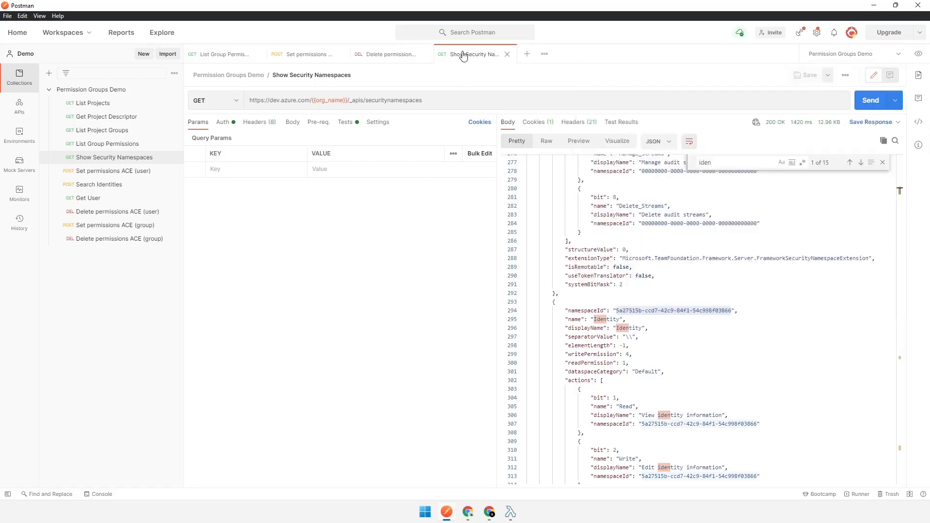
Resend the Delete permissions ACE (user) request with the Identity namespace and check its response.
{"action": "left_click", "coordinate": [390, 54]}
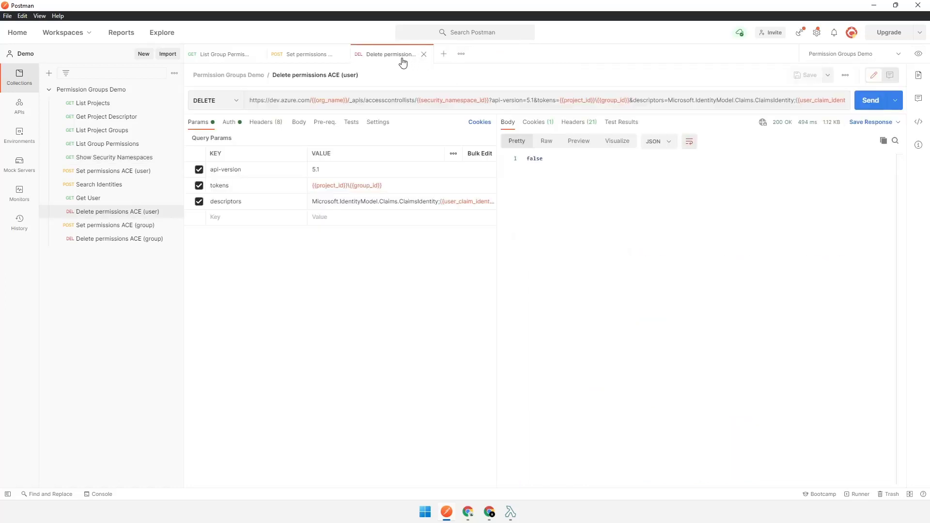
{"action": "left_click", "coordinate": [871, 100]}
{"action": "left_click_drag", "start_coordinate": [541, 159], "coordinate": [525, 160]}
{"action": "left_click", "coordinate": [571, 165]}
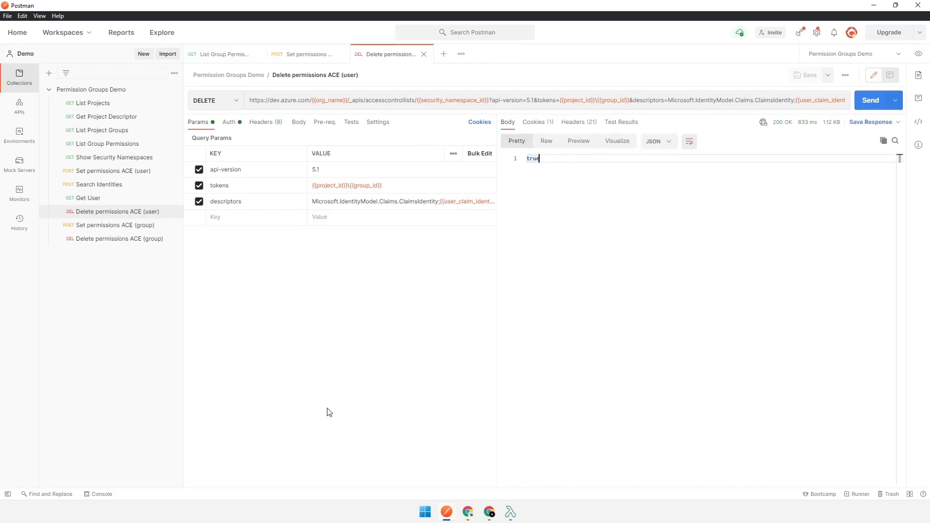
Switch to Azure DevOps, reload The Group's page and check its members list and whether members can be added.
{"action": "left_click", "coordinate": [489, 512]}
{"action": "key", "text": "F5"}
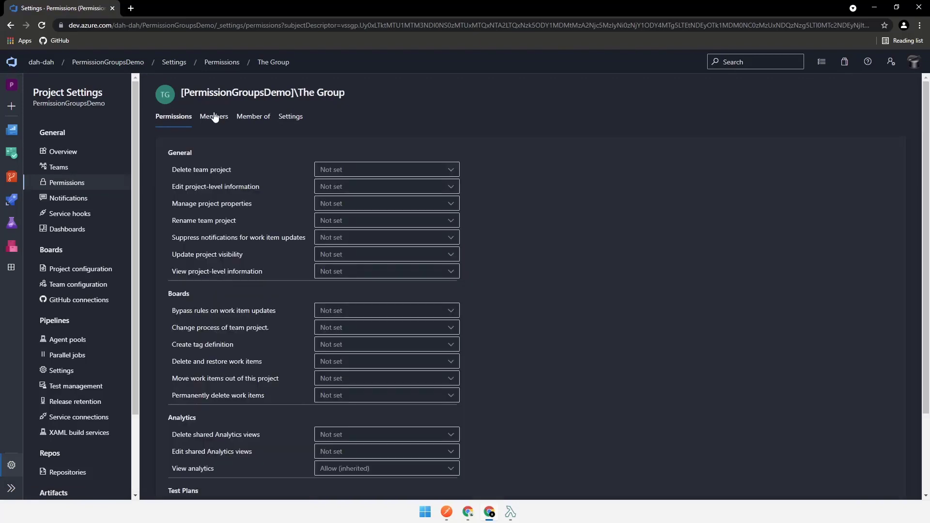
{"action": "left_click", "coordinate": [216, 121]}
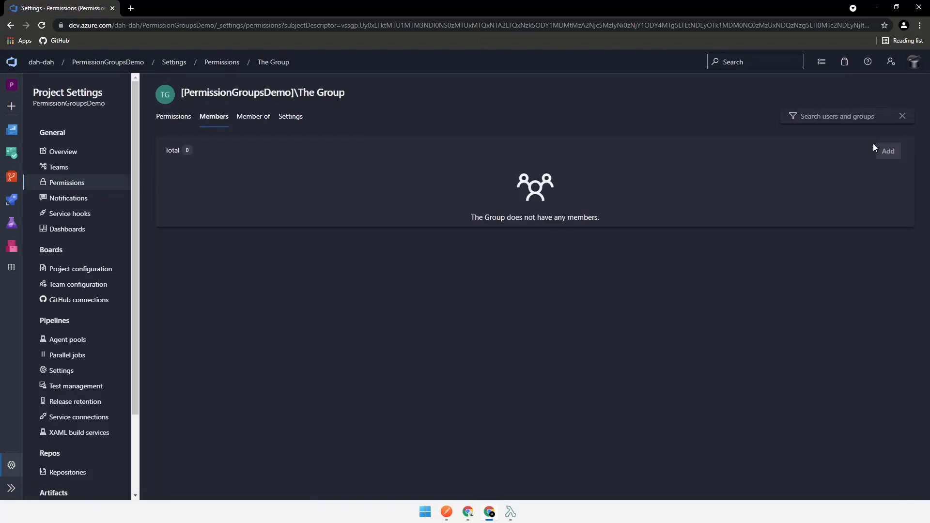
{"action": "left_click_drag", "start_coordinate": [601, 217], "coordinate": [479, 173]}
{"action": "left_click", "coordinate": [497, 177]}
{"action": "left_click_drag", "start_coordinate": [611, 218], "coordinate": [476, 217]}
{"action": "left_click", "coordinate": [480, 217]}
Return to Postman and review the inheritedAllow and effectiveAllow values in the List Group Permissions response.
{"action": "left_click", "coordinate": [456, 512]}
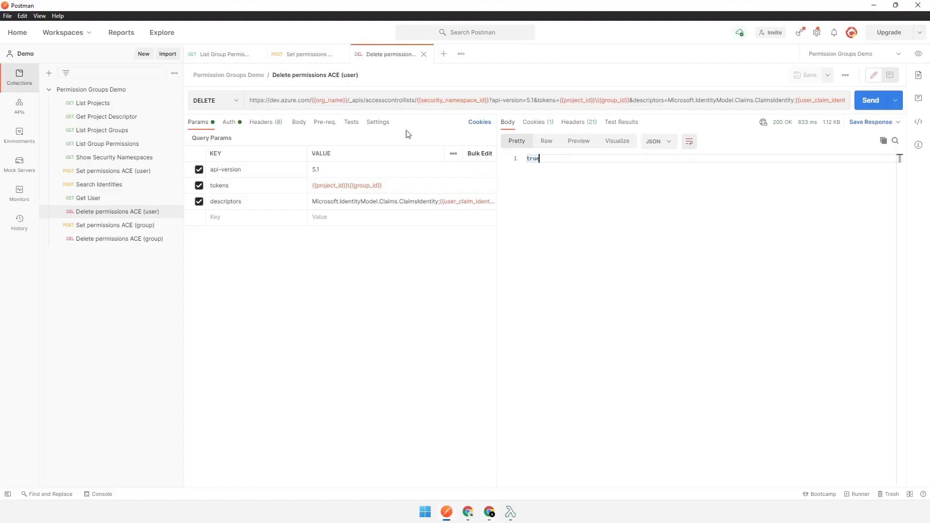
{"action": "left_click", "coordinate": [235, 59]}
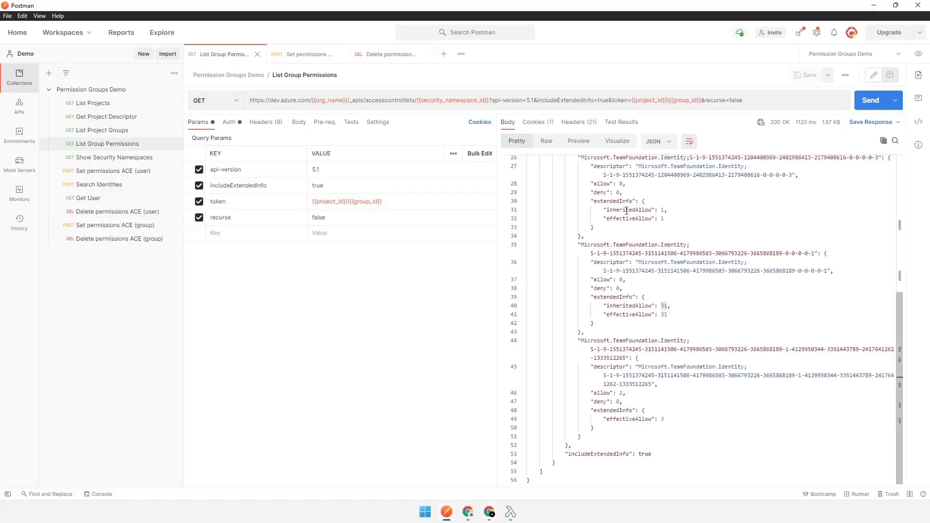
{"action": "left_click_drag", "start_coordinate": [683, 312], "coordinate": [598, 306]}
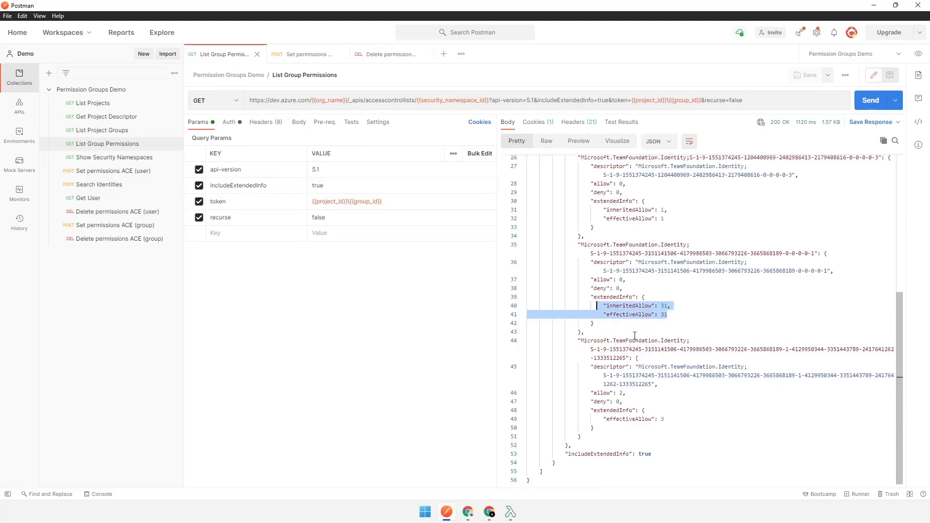
Close the two user permission requests and open the Set permissions ACE (group) request.
{"action": "middle_click", "coordinate": [319, 54]}
{"action": "middle_click", "coordinate": [320, 53]}
{"action": "left_click", "coordinate": [115, 225]}
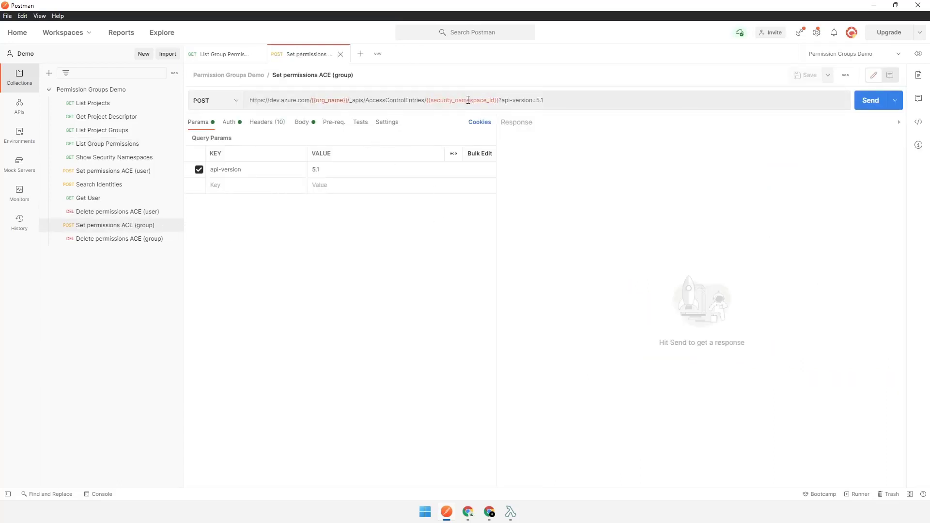
{"action": "mouse_move", "coordinate": [468, 99]}
Check The Group's members in Azure DevOps, return to Postman and examine the descriptor and allow value in the group request's body.
{"action": "left_click", "coordinate": [491, 513]}
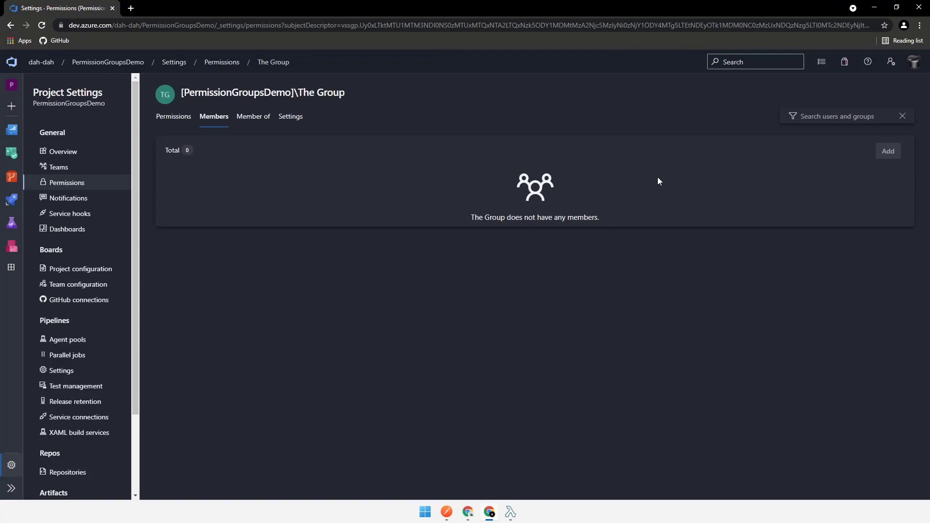
{"action": "left_click", "coordinate": [874, 8]}
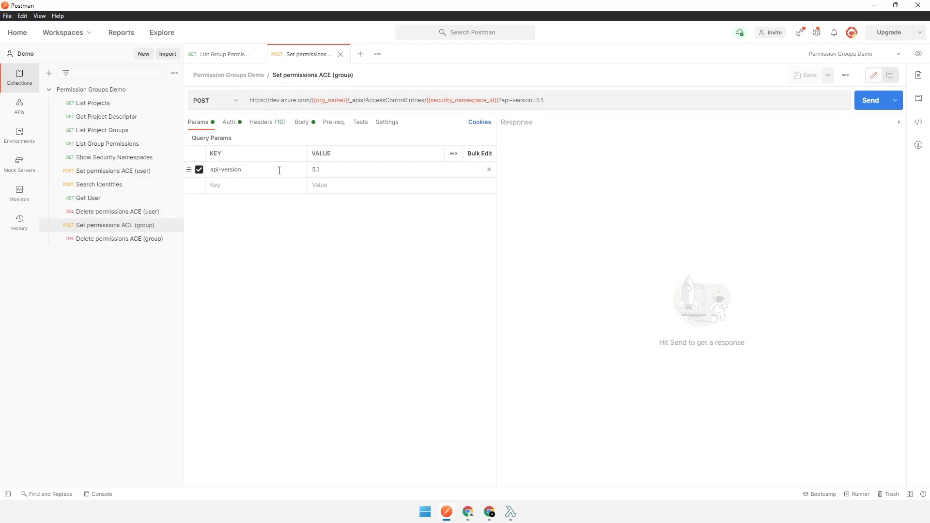
{"action": "left_click", "coordinate": [302, 122]}
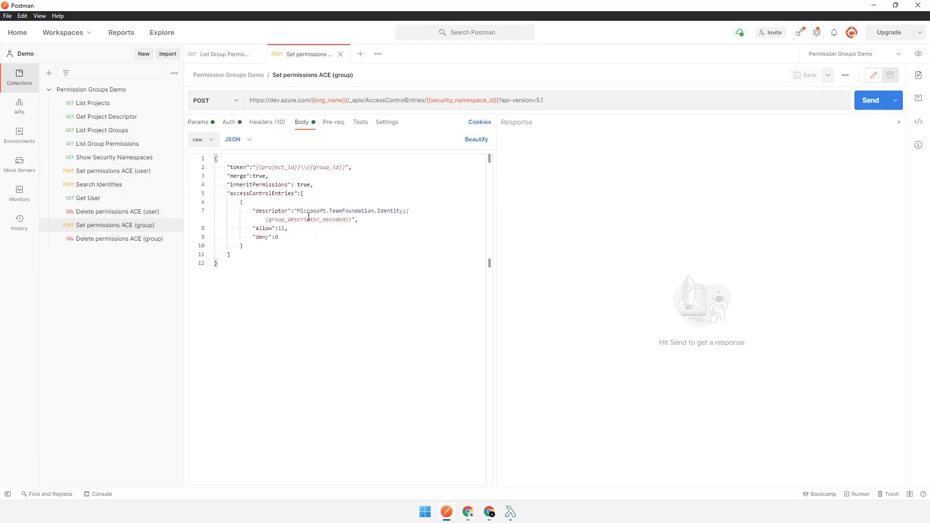
{"action": "double_click", "coordinate": [323, 219]}
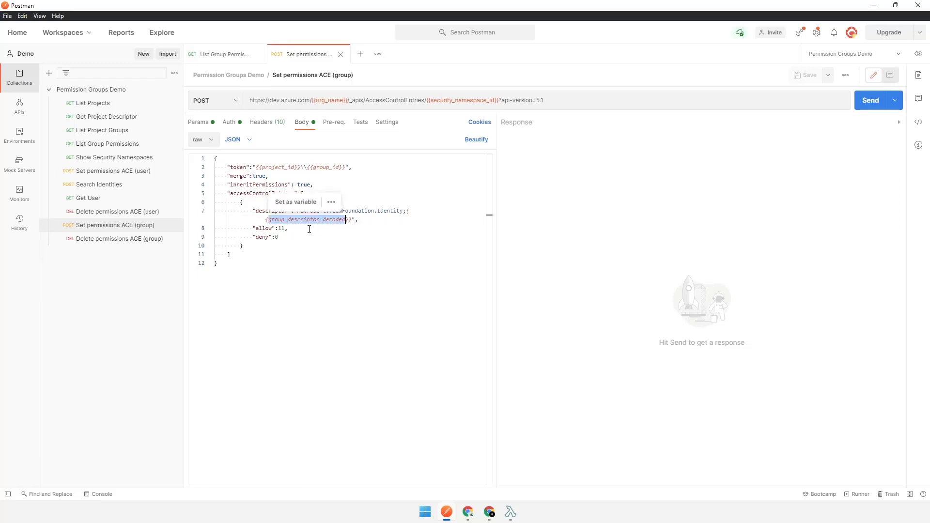
{"action": "left_click", "coordinate": [286, 232]}
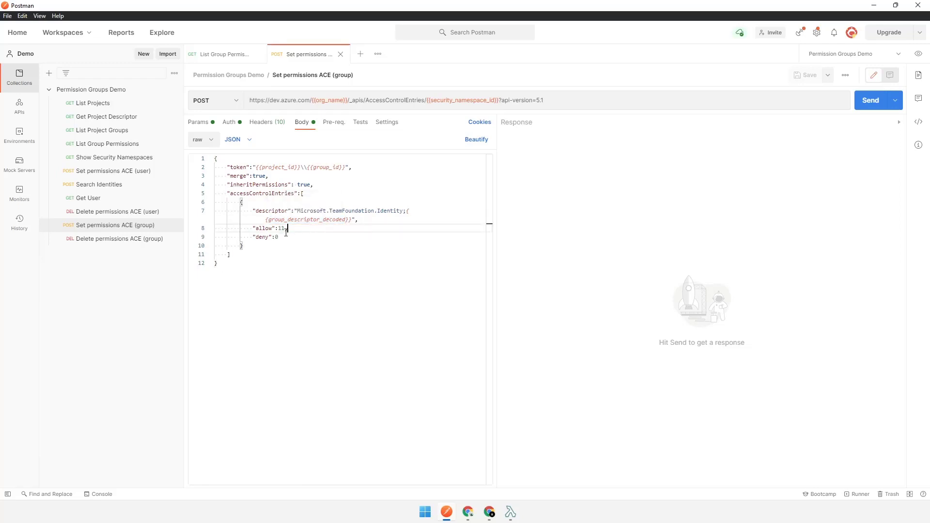
{"action": "left_click_drag", "start_coordinate": [274, 228], "coordinate": [324, 228]}
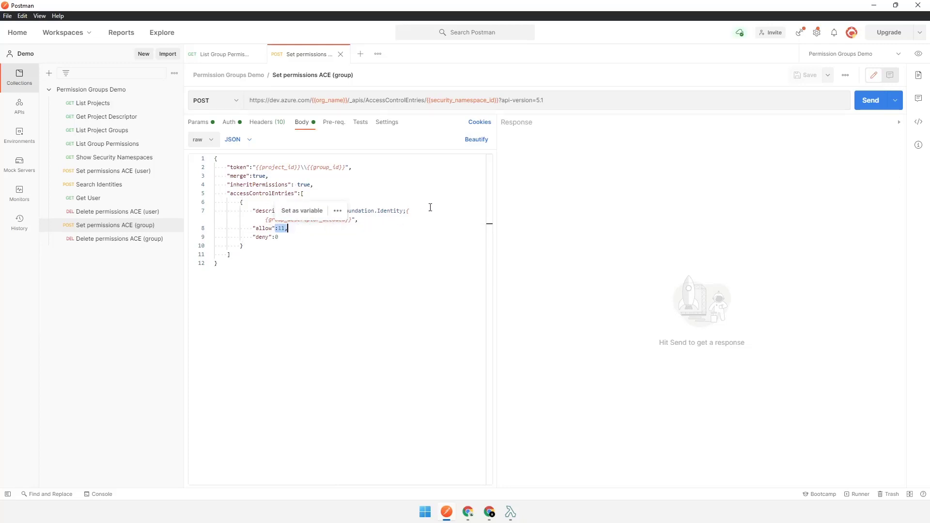
{"action": "left_click_drag", "start_coordinate": [403, 211], "coordinate": [329, 211]}
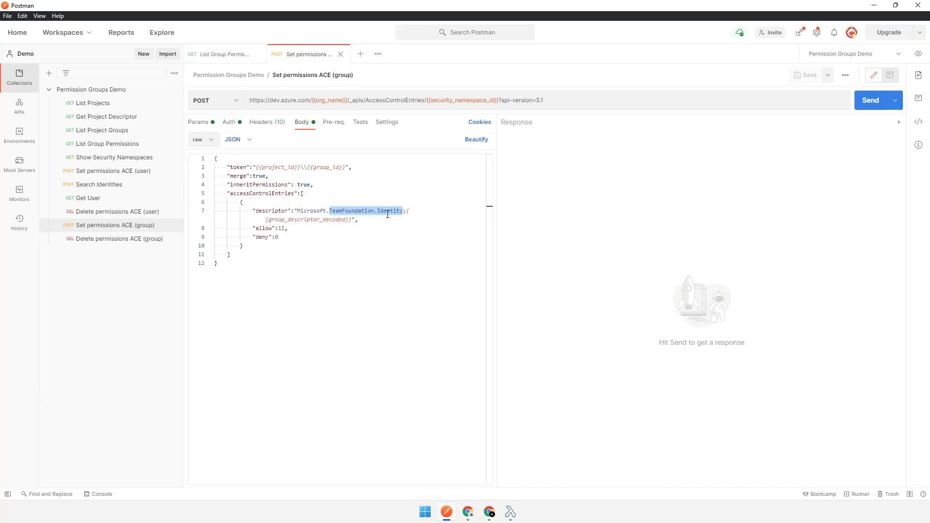
{"action": "left_click", "coordinate": [388, 235]}
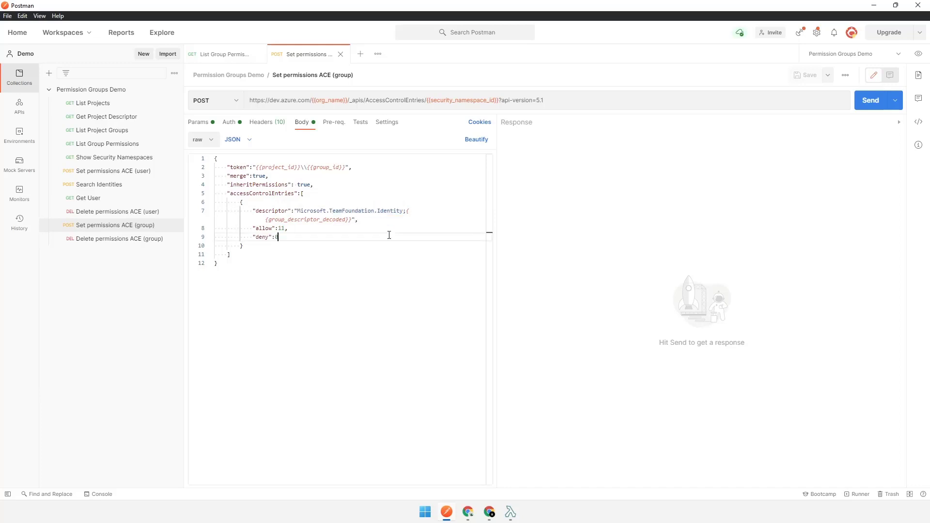
Send the Set permissions ACE (group) request with an allow value of 11 and review the group descriptor in its response.
{"action": "left_click", "coordinate": [872, 100]}
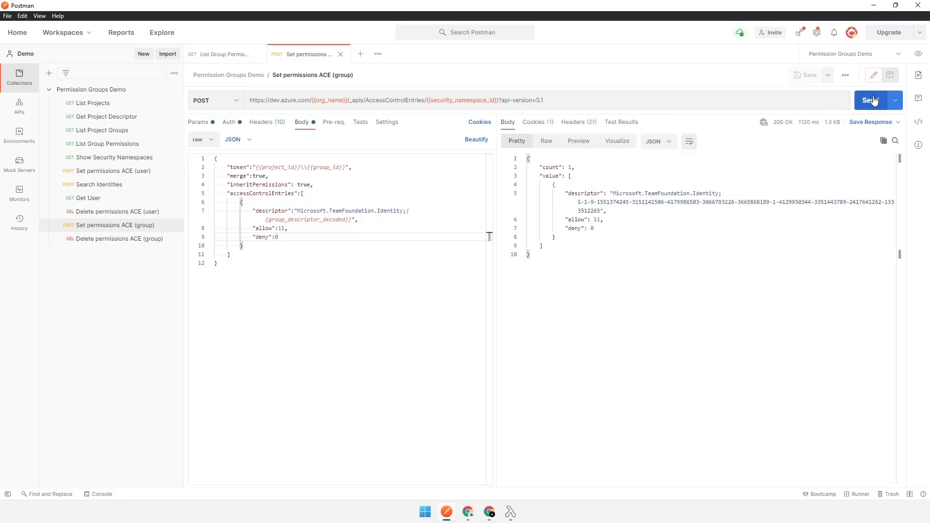
{"action": "left_click_drag", "start_coordinate": [588, 221], "coordinate": [661, 204]}
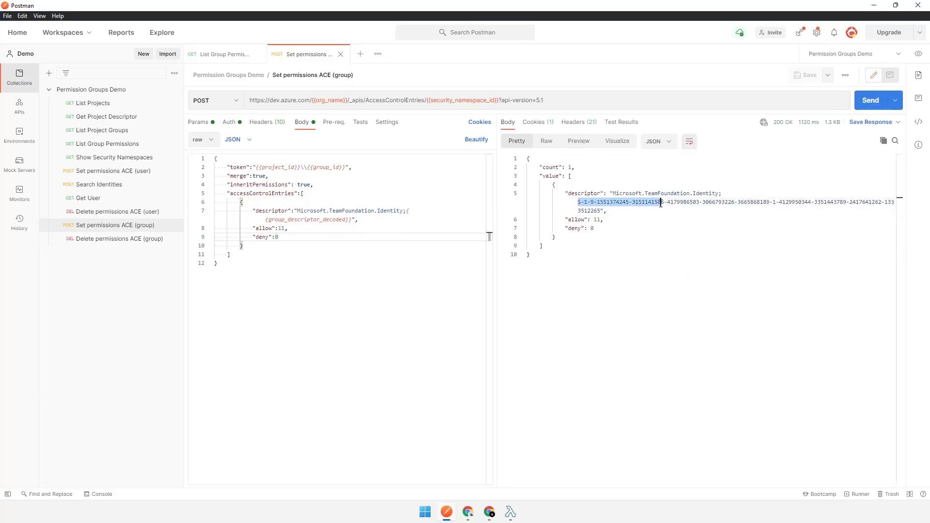
Resend List Group Permissions and examine the allow and effectiveAllow values of the group's own entry.
{"action": "left_click", "coordinate": [223, 54]}
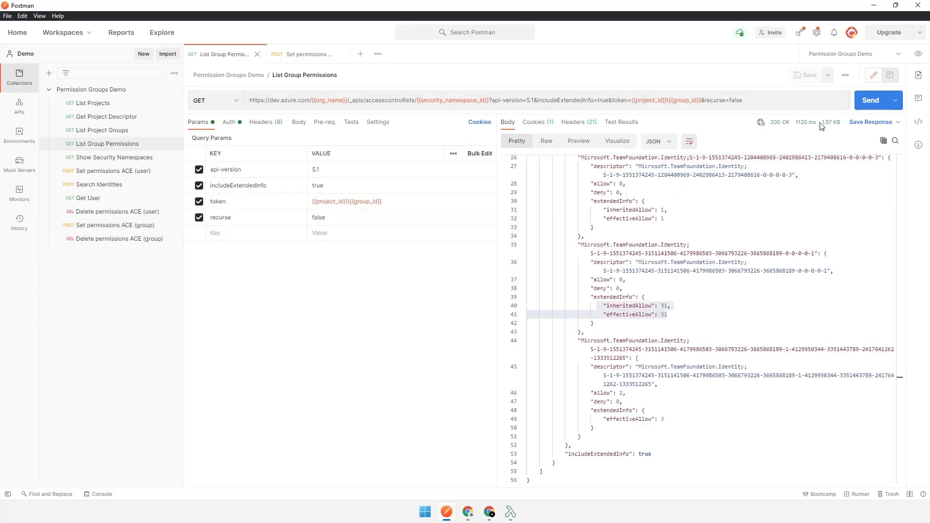
{"action": "left_click", "coordinate": [868, 99]}
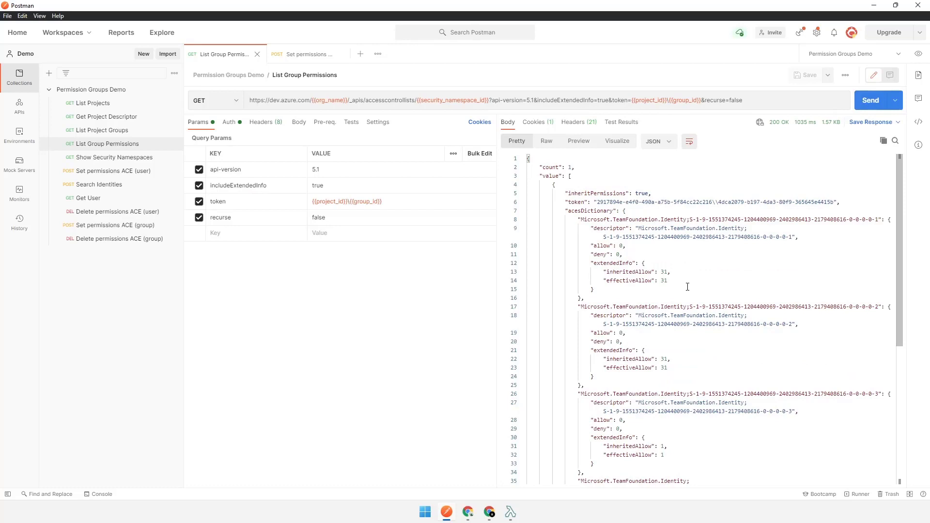
{"action": "scroll", "coordinate": [687, 287], "scroll_direction": "down", "scroll_amount": 8}
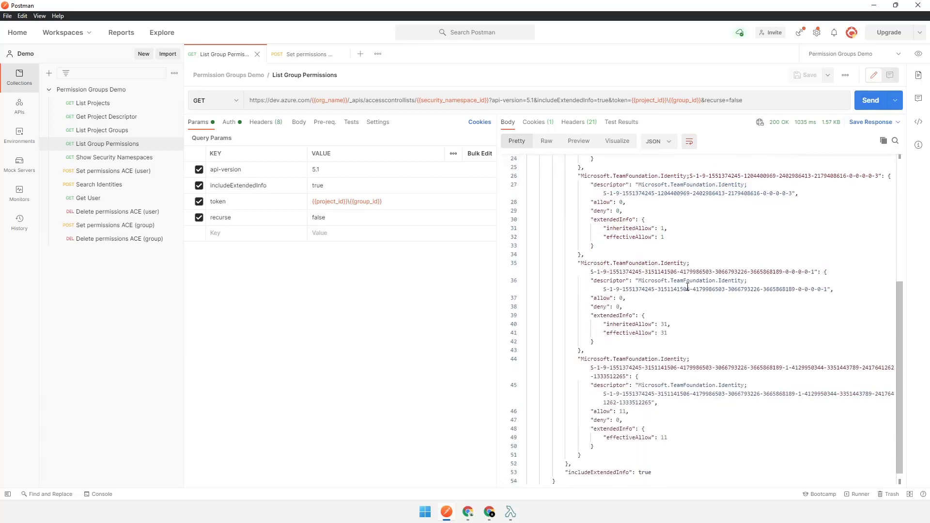
Examine the descriptor and allow value of the group's own entry, and check The Group's reloaded members list in Azure DevOps.
{"action": "scroll", "coordinate": [687, 287], "scroll_direction": "down", "scroll_amount": 1}
{"action": "left_click_drag", "start_coordinate": [613, 393], "coordinate": [654, 389]}
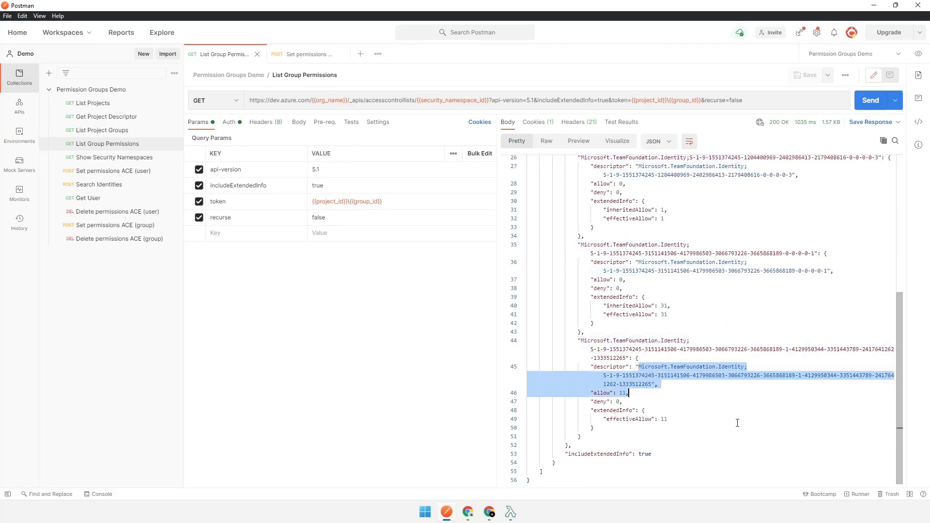
{"action": "key", "text": "alt+Tab"}
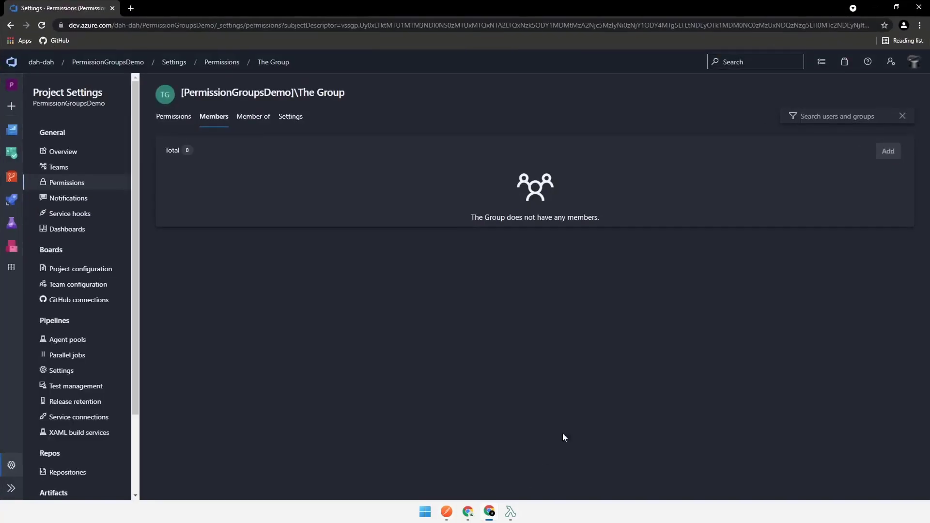
{"action": "key", "text": "F5"}
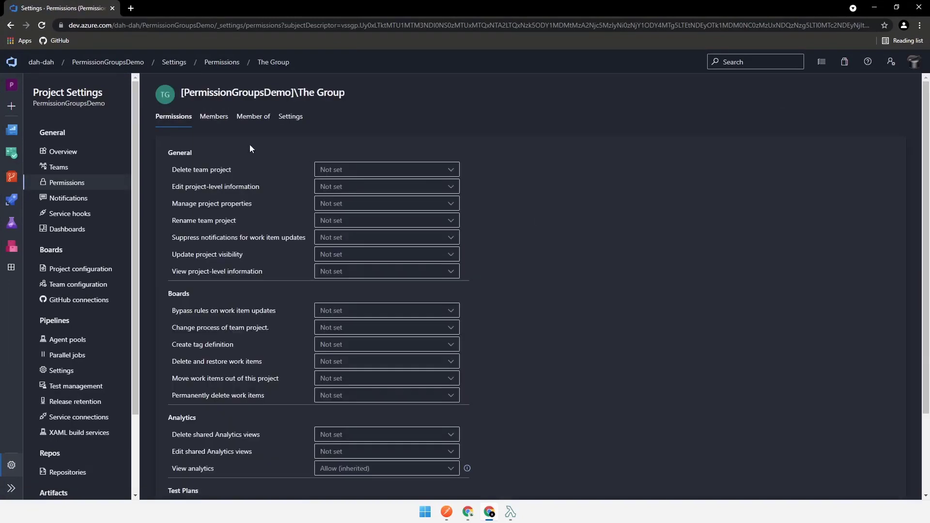
{"action": "left_click", "coordinate": [214, 120]}
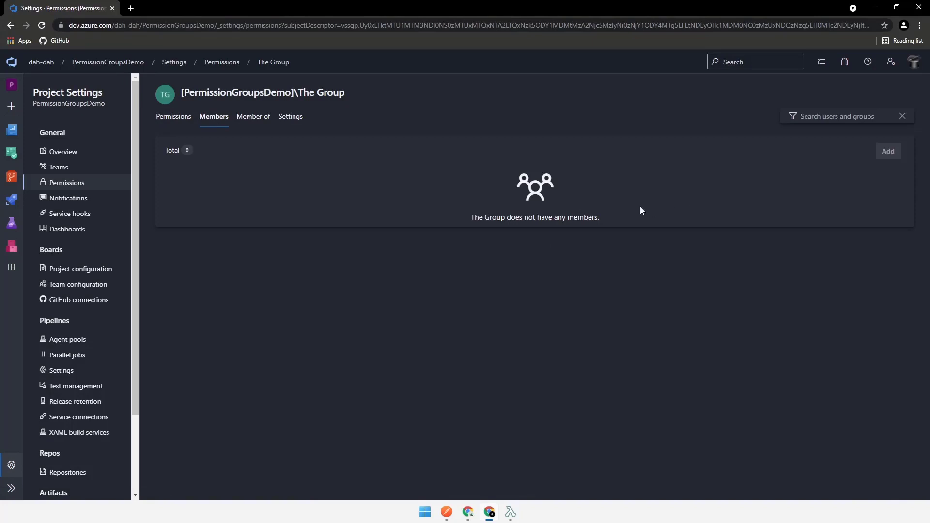
Switch to the administrator's Azure DevOps browser window and add the bot user as a member of The Group.
{"action": "left_click", "coordinate": [468, 512]}
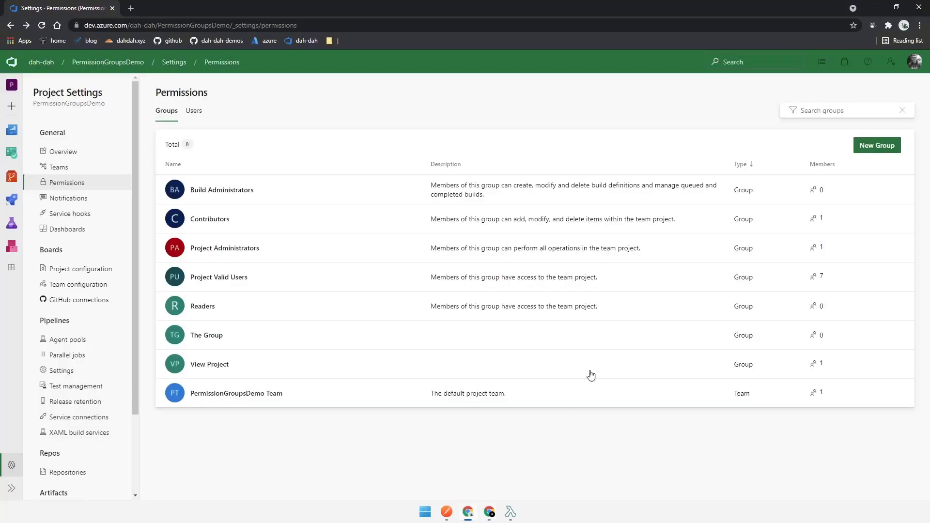
{"action": "left_click", "coordinate": [280, 335]}
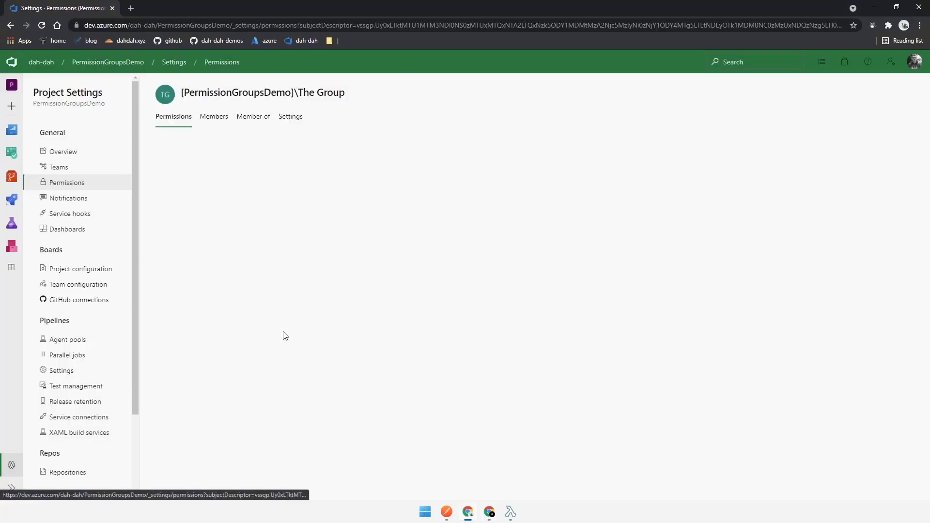
{"action": "left_click", "coordinate": [215, 117]}
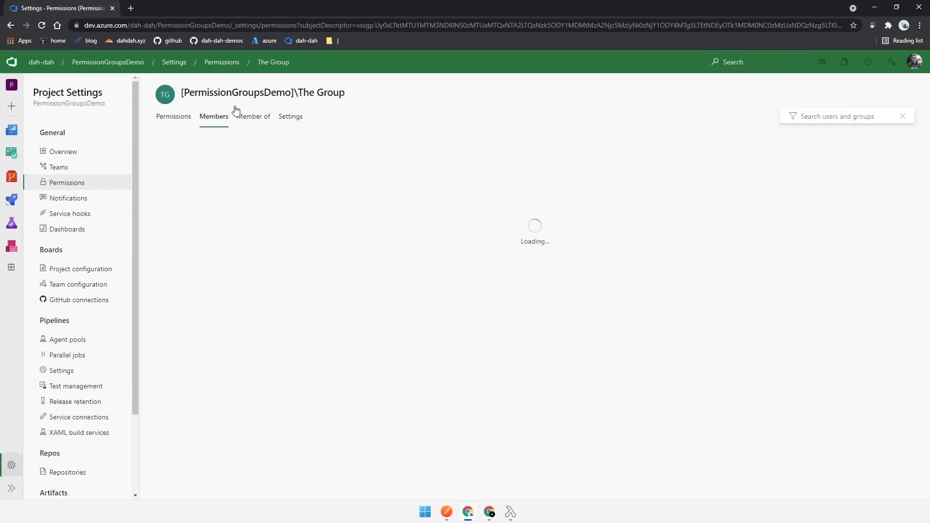
{"action": "left_click", "coordinate": [887, 151]}
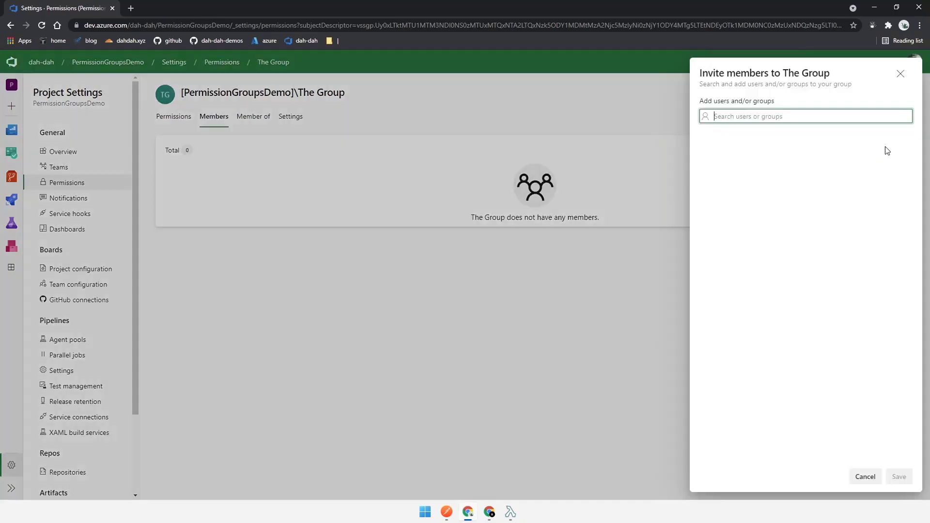
{"action": "type", "text": "dah"}
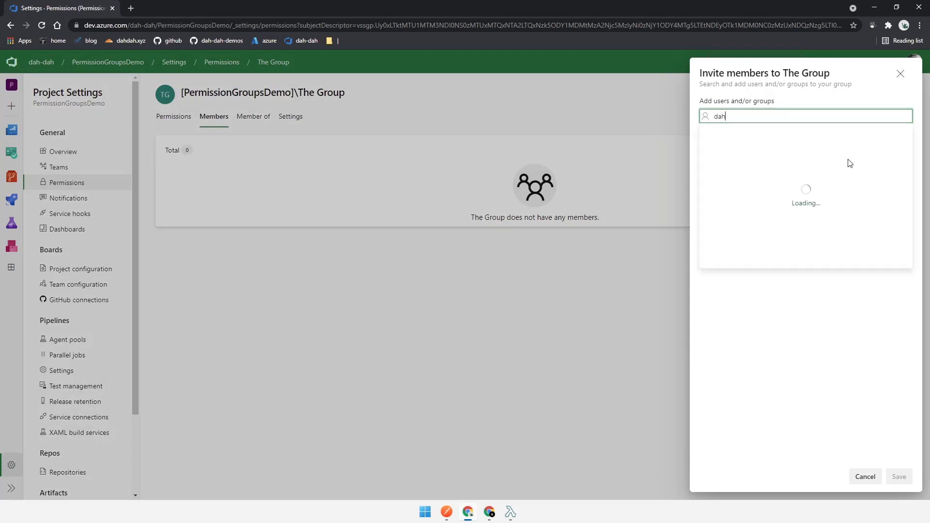
{"action": "left_click", "coordinate": [849, 164]}
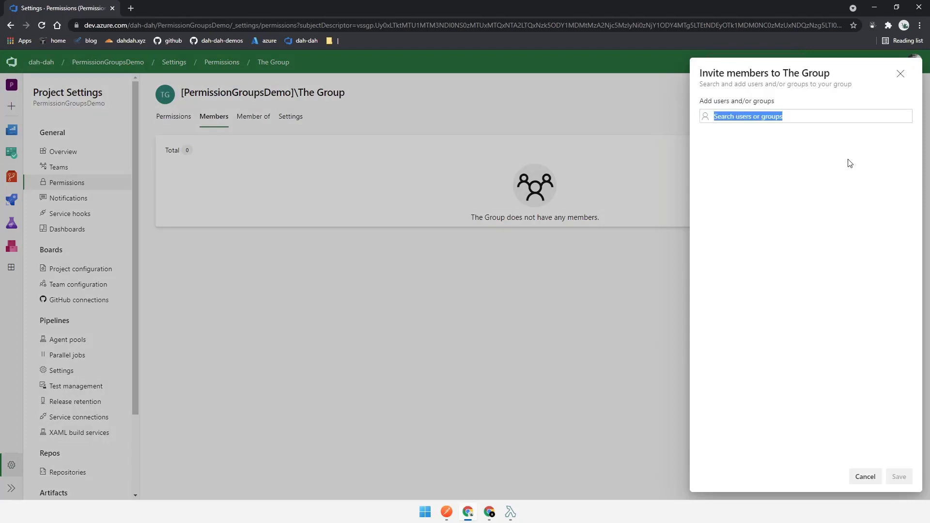
{"action": "left_click", "coordinate": [900, 477]}
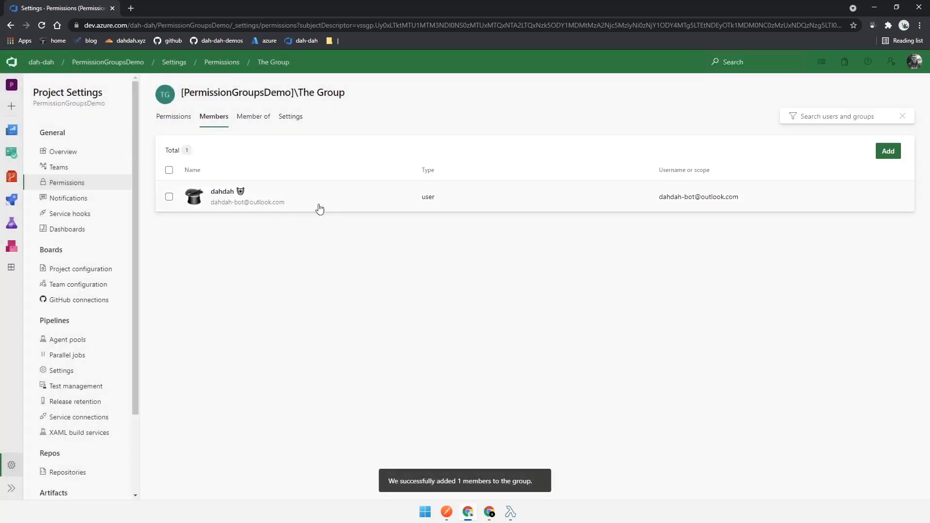
Reload The Group's members in the bot user's browser window and add a second user to the group.
{"action": "mouse_move", "coordinate": [490, 513]}
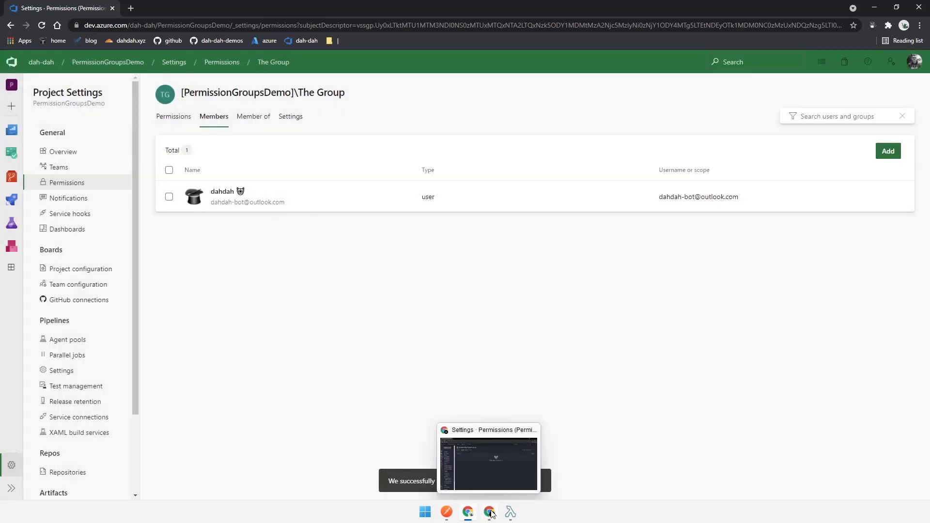
{"action": "left_click", "coordinate": [491, 514]}
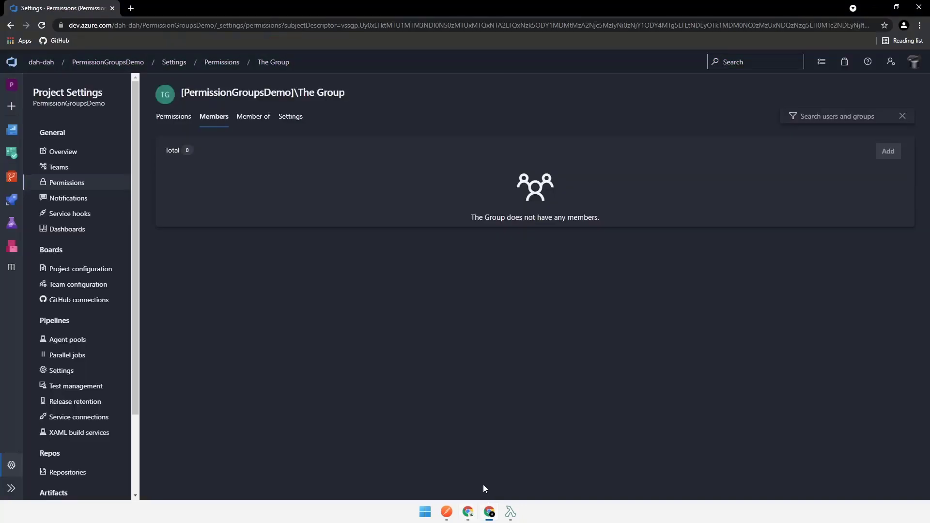
{"action": "key", "text": "F5"}
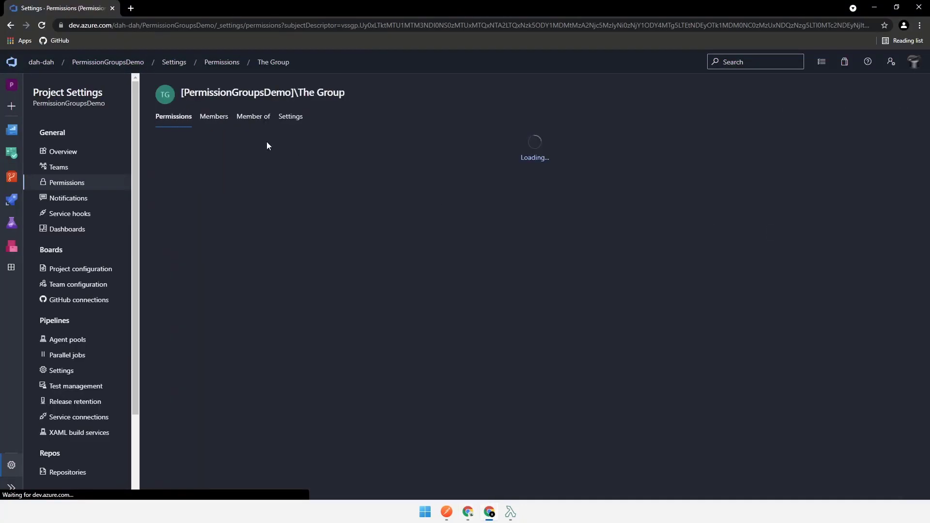
{"action": "left_click", "coordinate": [220, 120]}
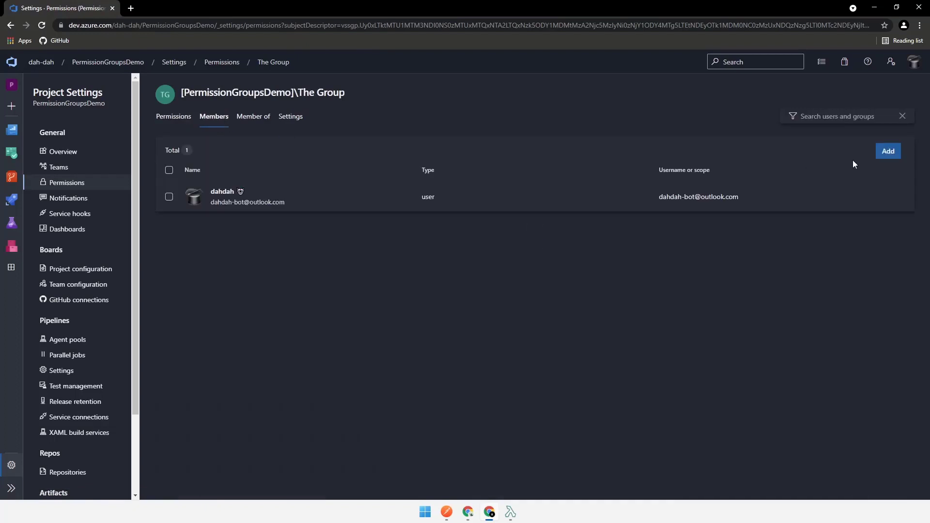
{"action": "left_click", "coordinate": [889, 153]}
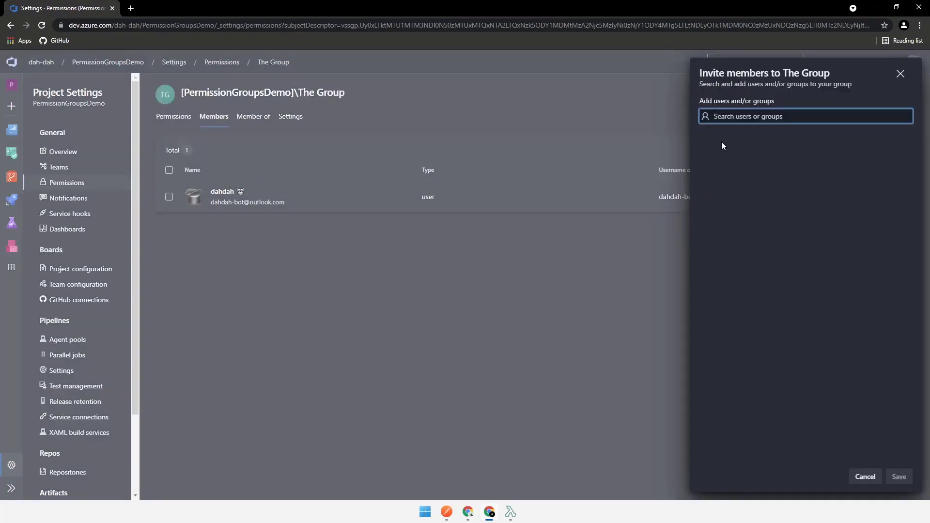
{"action": "type", "text": "gordon"}
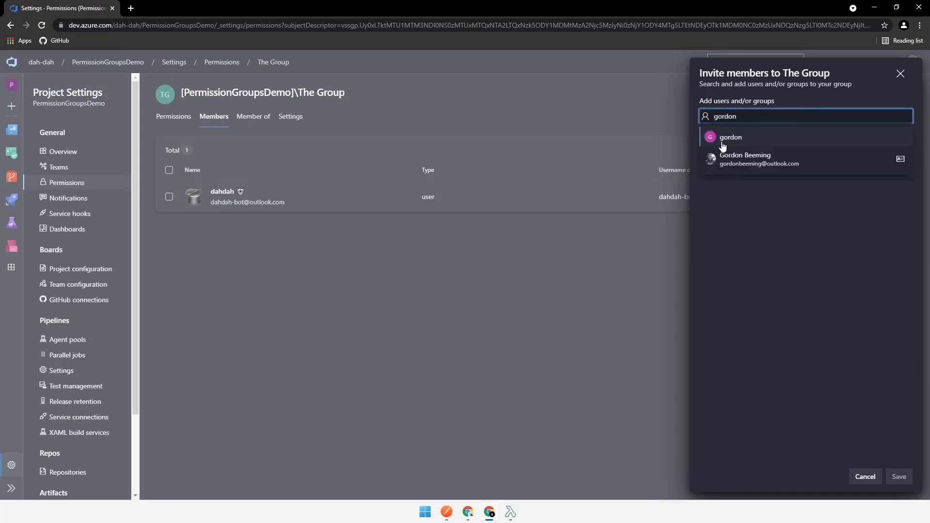
{"action": "left_click", "coordinate": [751, 160]}
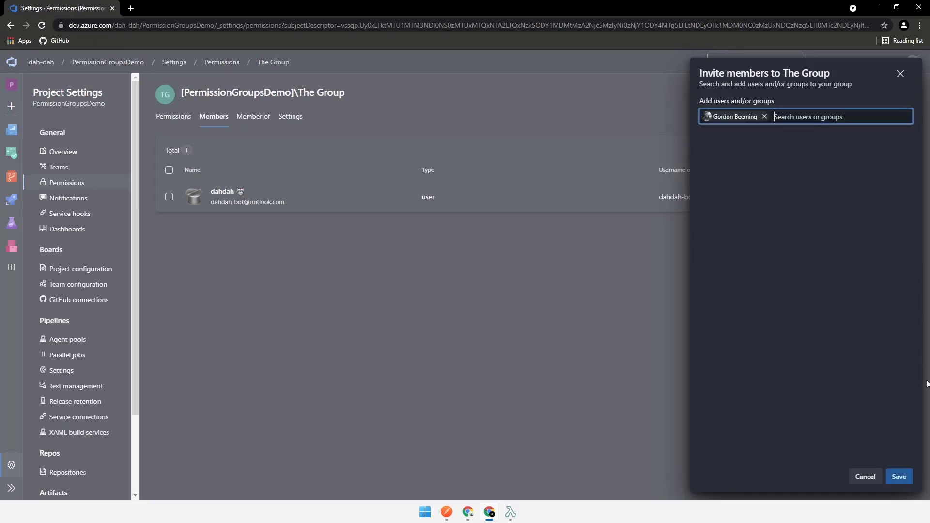
{"action": "left_click", "coordinate": [899, 477]}
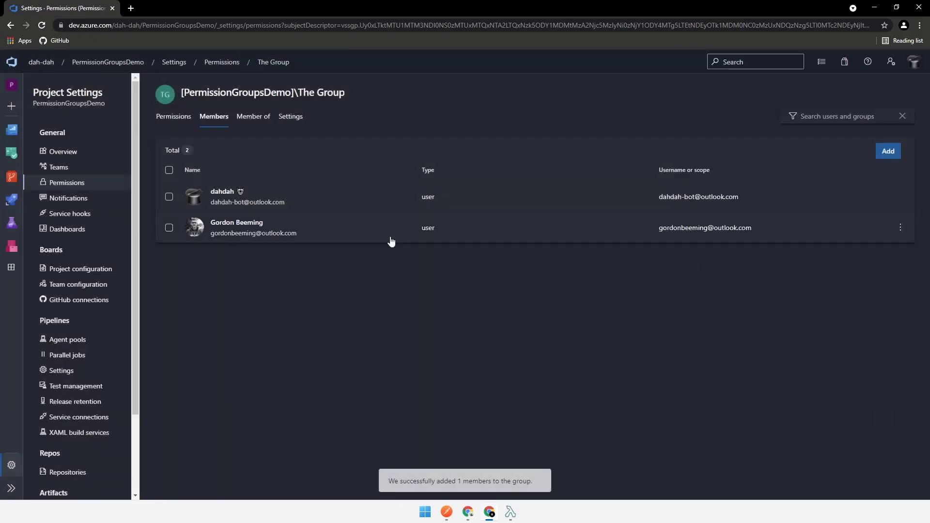
Remove the second user and the bot user from The Group's members, confirming both deletions.
{"action": "left_click", "coordinate": [899, 230]}
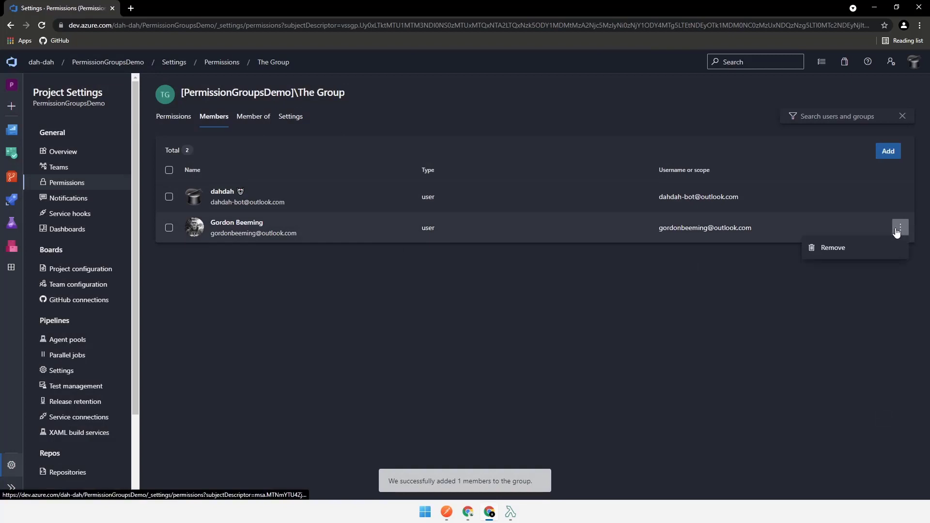
{"action": "left_click", "coordinate": [857, 249]}
{"action": "left_click", "coordinate": [555, 304]}
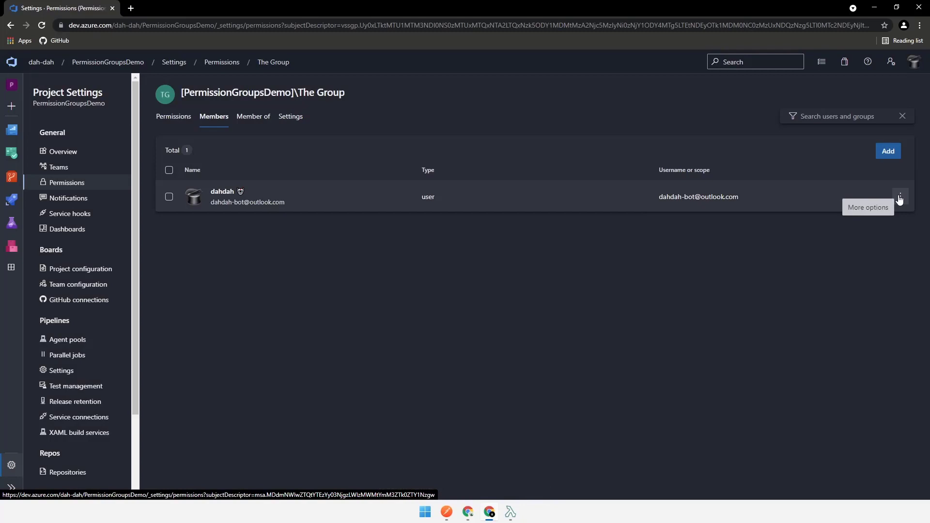
{"action": "left_click", "coordinate": [900, 198]}
{"action": "left_click", "coordinate": [875, 221]}
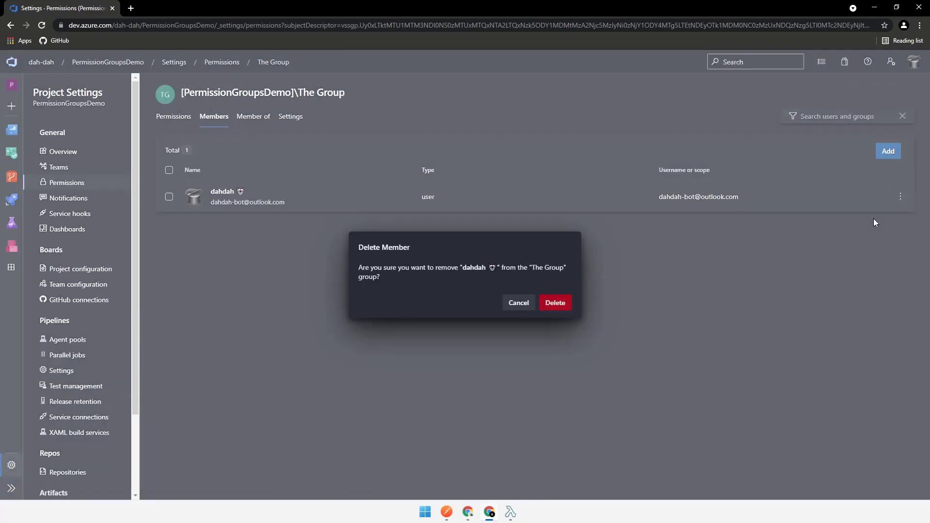
{"action": "left_click", "coordinate": [568, 304]}
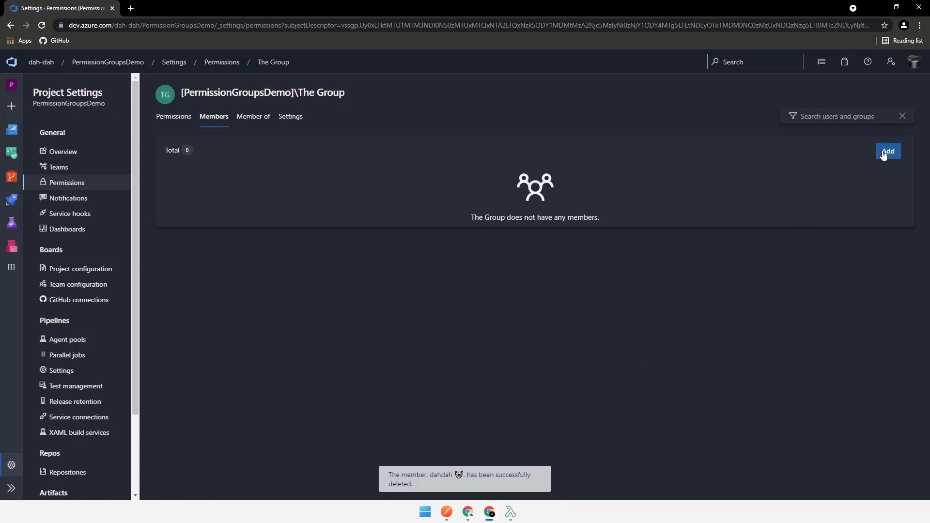
Reload The Group and check its members list in both the bot user's and the administrator's browser windows.
{"action": "key", "text": "F5"}
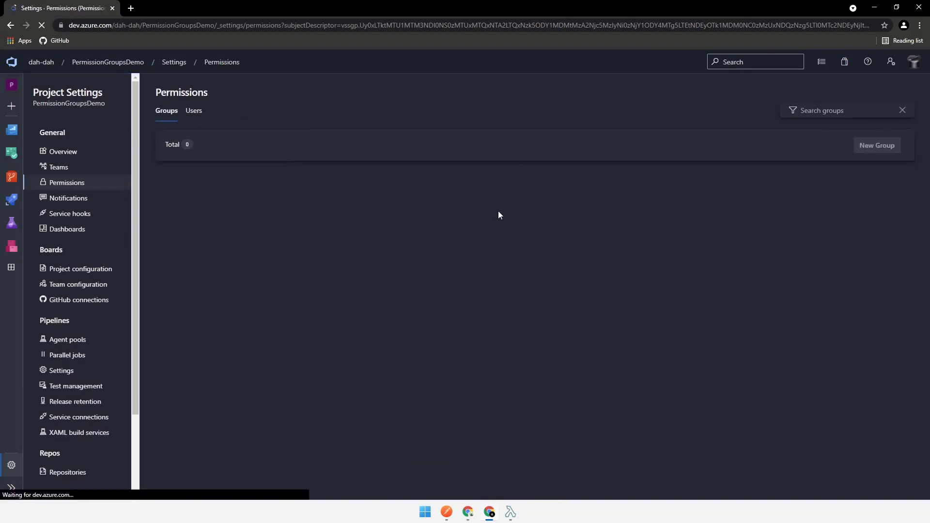
{"action": "left_click", "coordinate": [214, 124]}
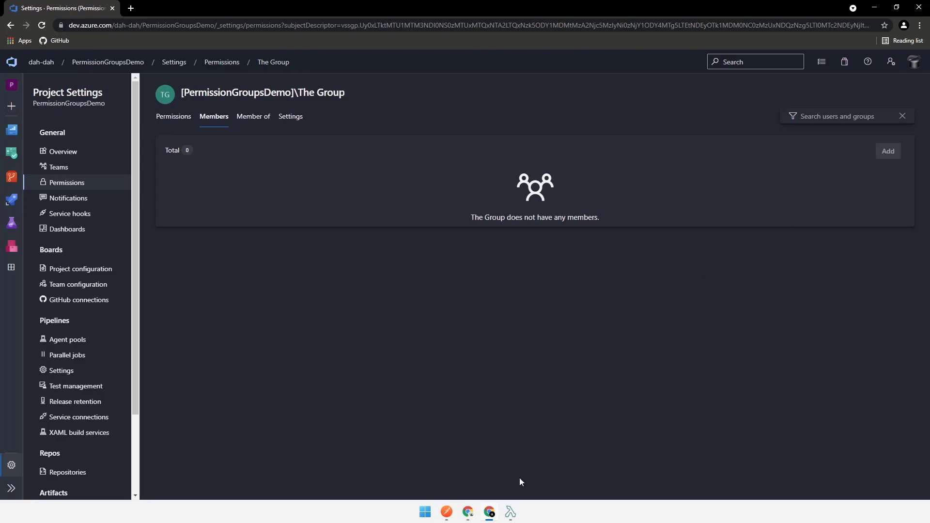
{"action": "left_click", "coordinate": [468, 512]}
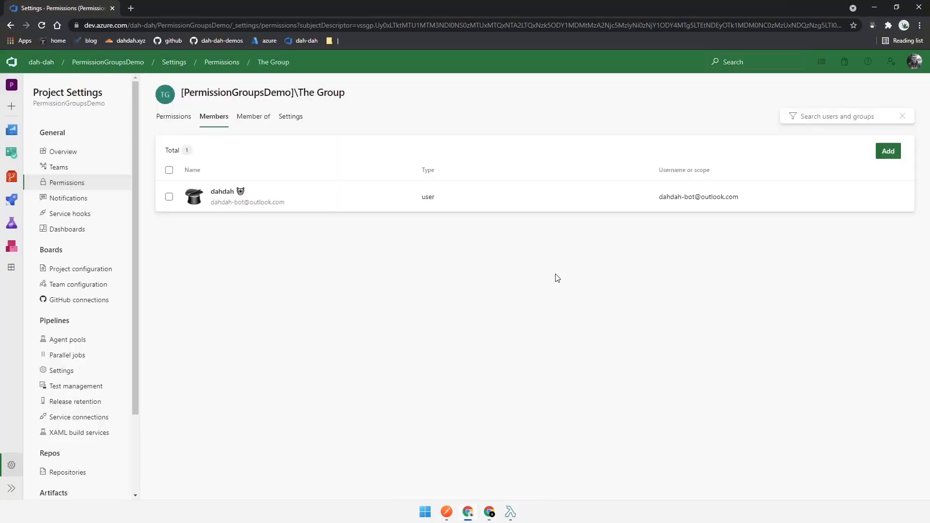
{"action": "key", "text": "F5"}
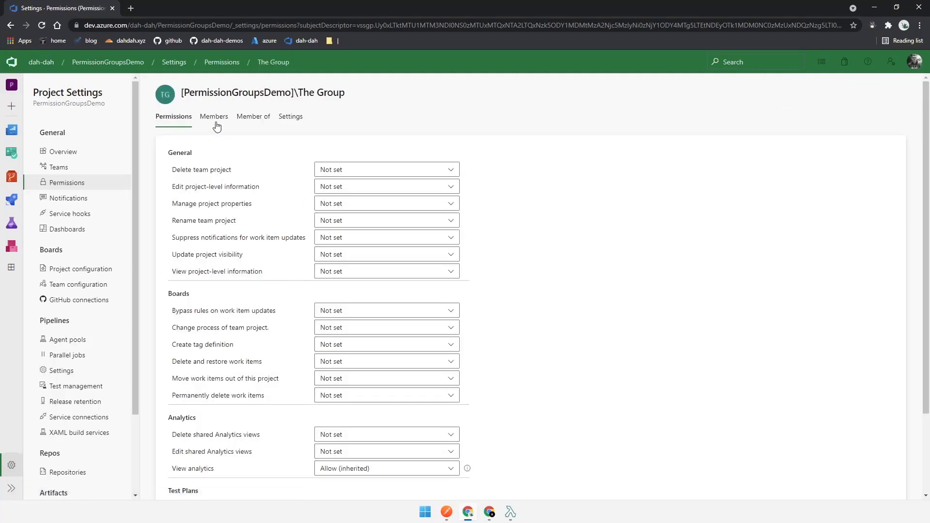
{"action": "left_click", "coordinate": [216, 123]}
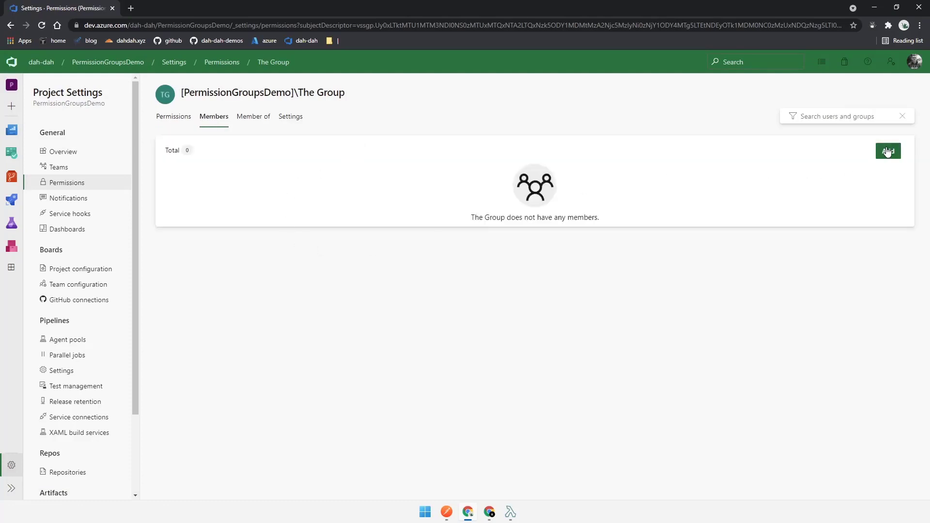
Add the bot user back to The Group as a member and save the invitation.
{"action": "left_click", "coordinate": [887, 152]}
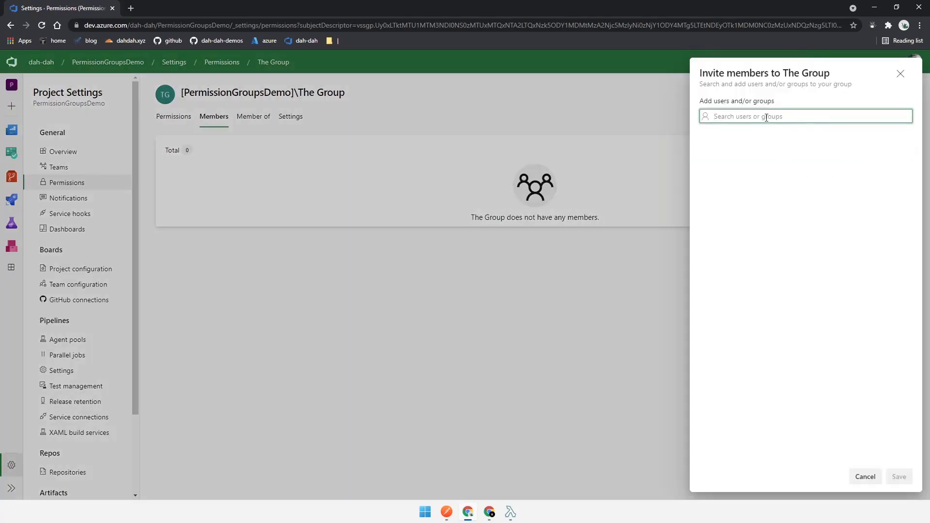
{"action": "type", "text": "dah"}
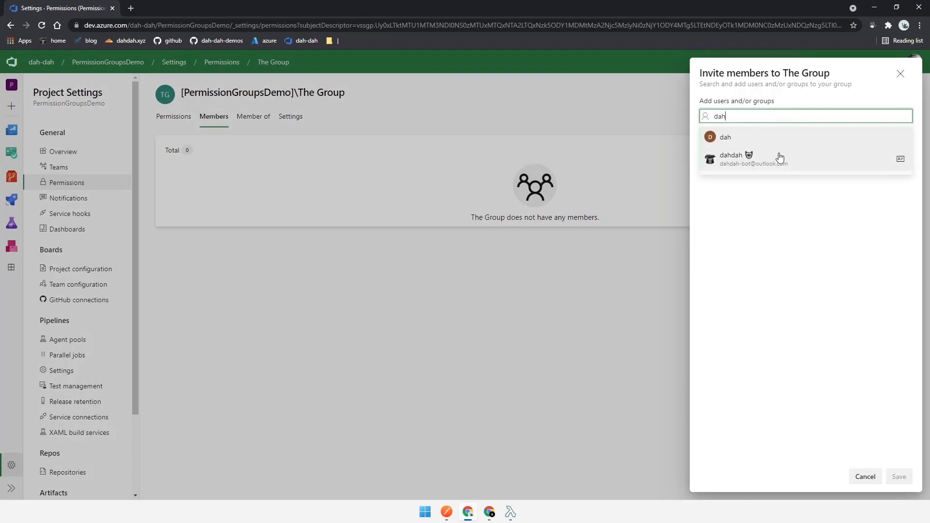
{"action": "left_click", "coordinate": [779, 158]}
{"action": "left_click", "coordinate": [899, 477]}
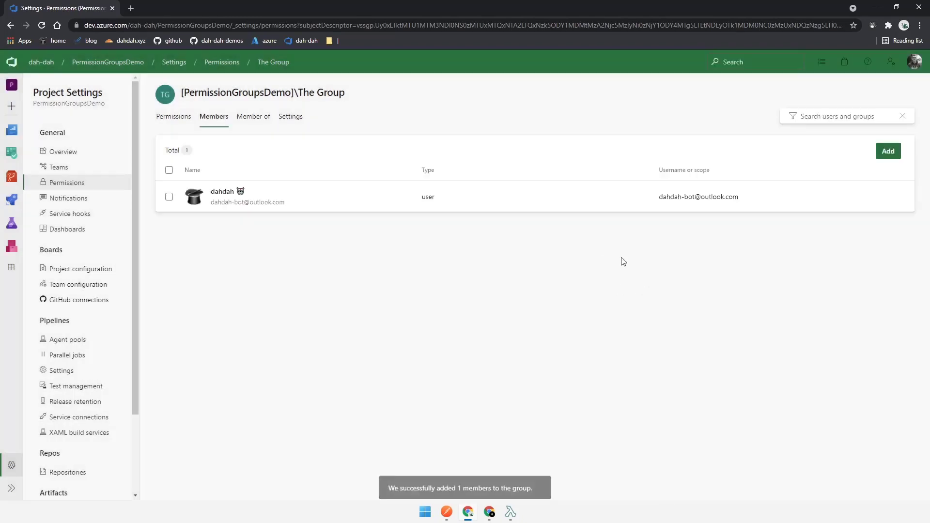
Recheck The Group's members in the bot user's browser window, and open the Delete permissions ACE (group) request in Postman.
{"action": "left_click", "coordinate": [489, 512]}
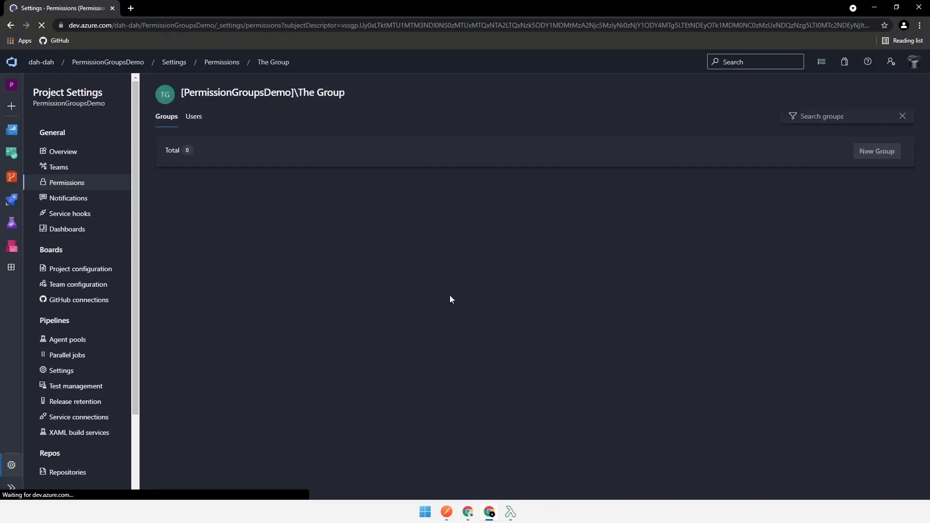
{"action": "left_click", "coordinate": [220, 121]}
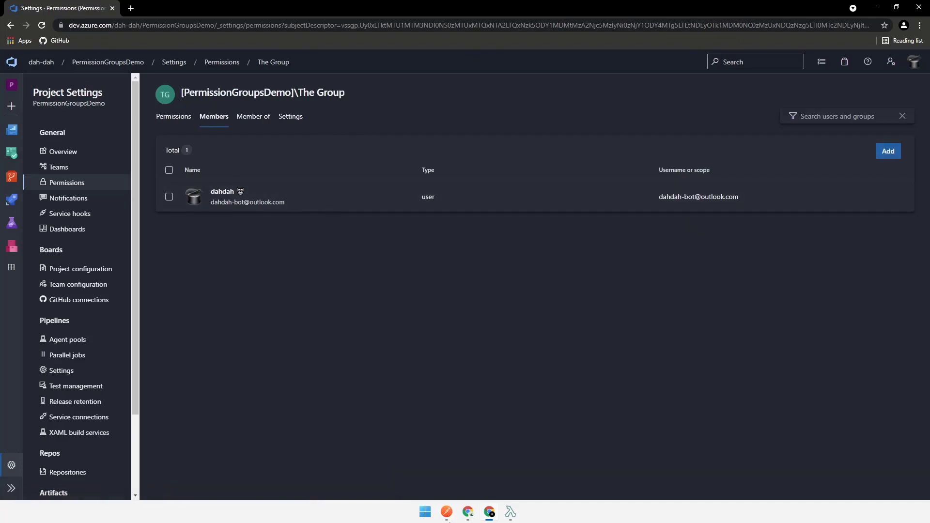
{"action": "left_click", "coordinate": [447, 512]}
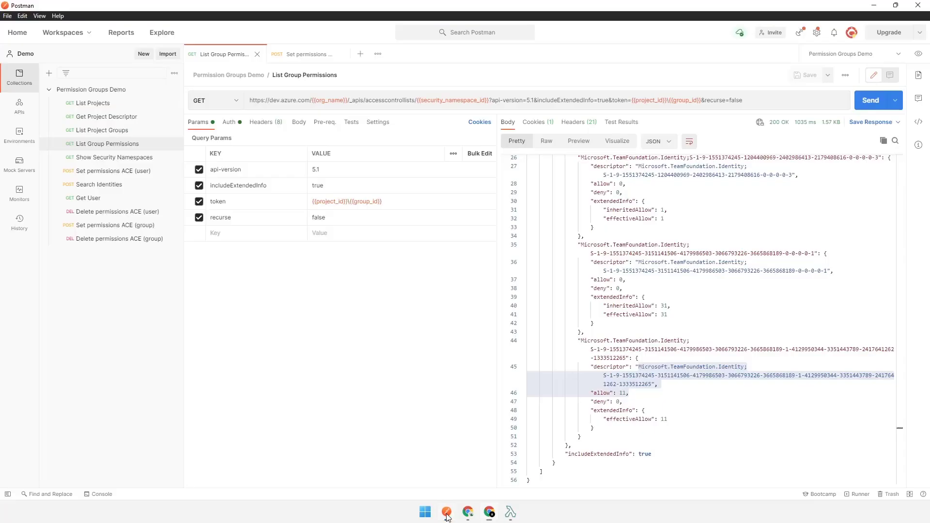
{"action": "left_click", "coordinate": [99, 240]}
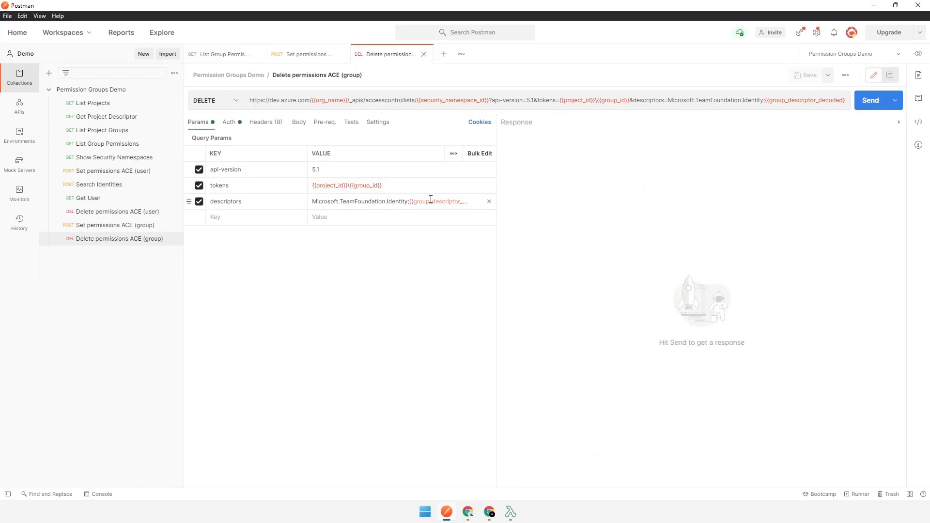
Send the Delete permissions ACE (group) request and examine the returned response body.
{"action": "left_click", "coordinate": [869, 103]}
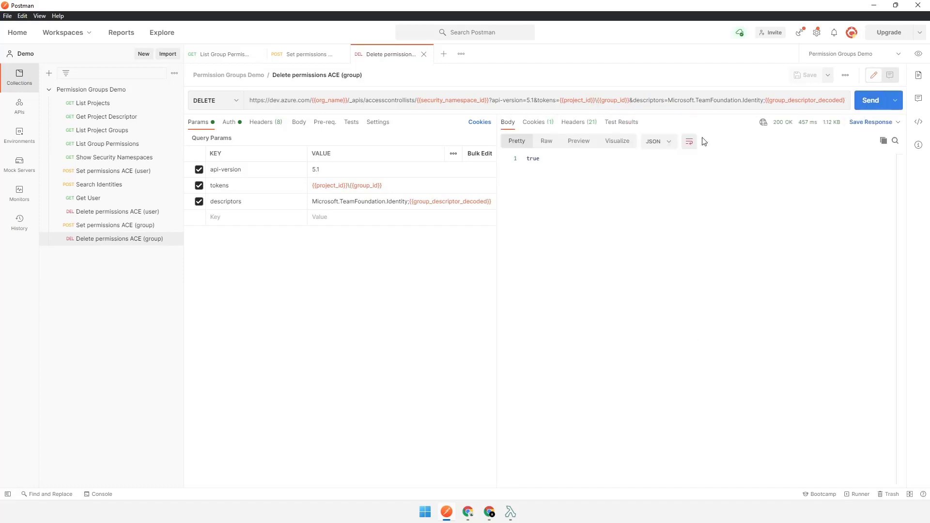
{"action": "left_click_drag", "start_coordinate": [570, 157], "coordinate": [498, 158]}
{"action": "left_click", "coordinate": [614, 180]}
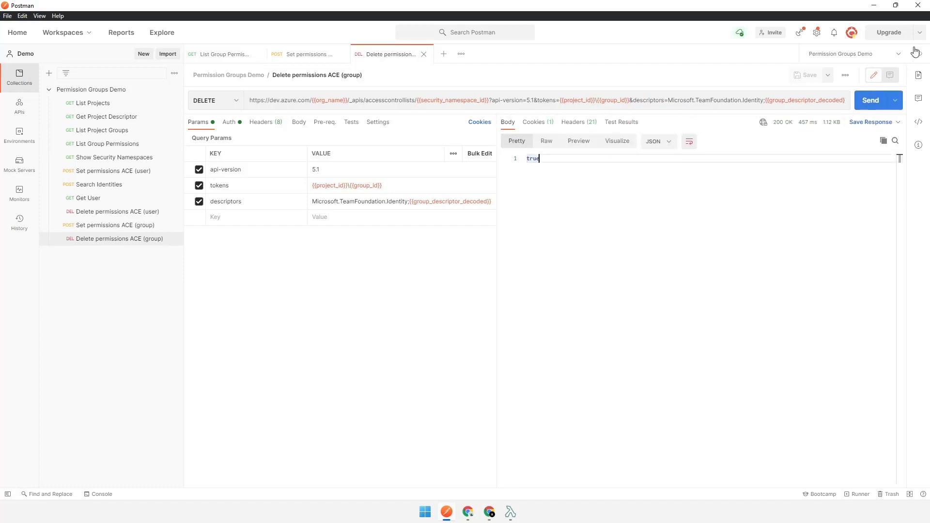
Reload The Group in the bot user's browser window and check access to its members list.
{"action": "left_click", "coordinate": [874, 6]}
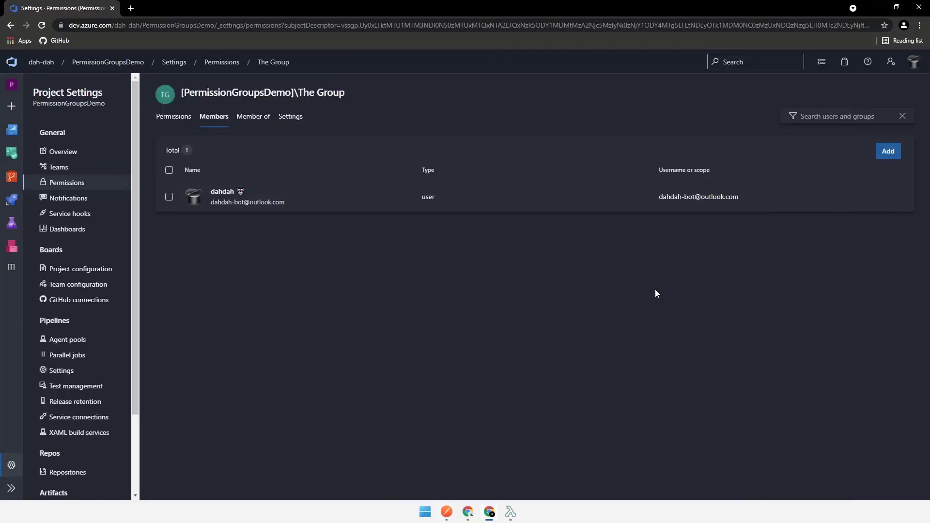
{"action": "key", "text": "F5"}
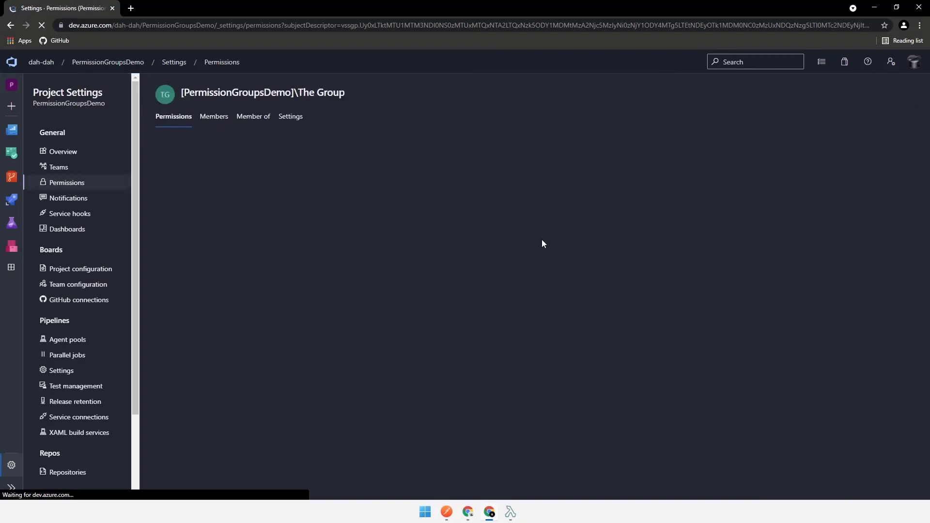
{"action": "left_click", "coordinate": [213, 116]}
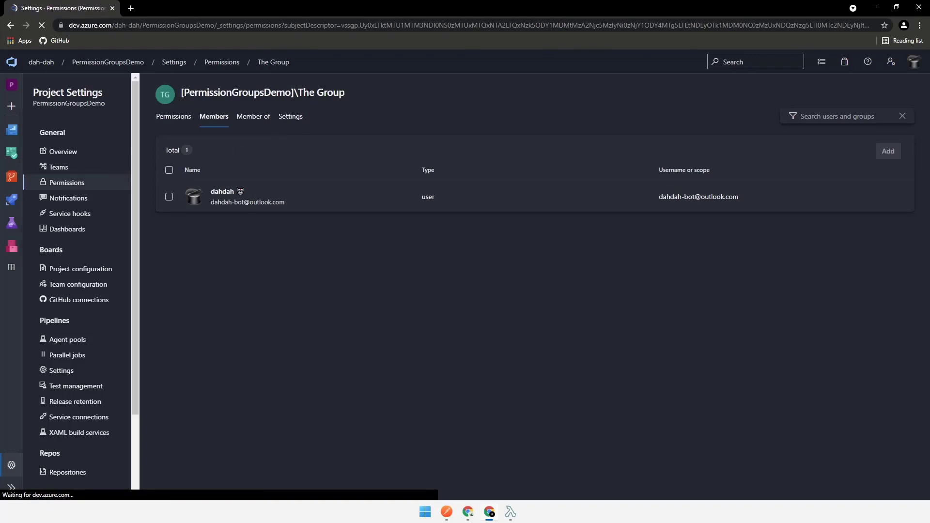
{"action": "triple_click", "coordinate": [327, 93]}
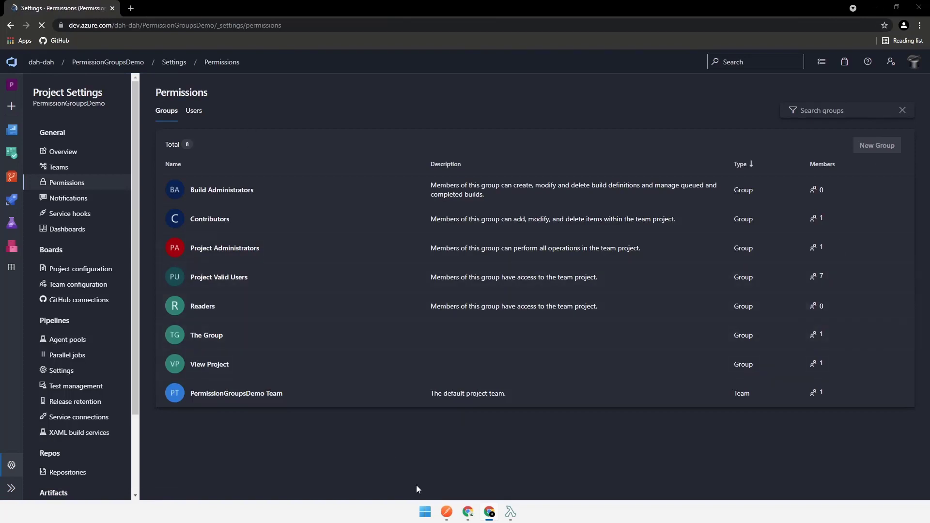
In the administrator's browser window, start a new project permission group named The Group - Manage and copy its name.
{"action": "left_click", "coordinate": [469, 513]}
{"action": "left_click", "coordinate": [469, 512]}
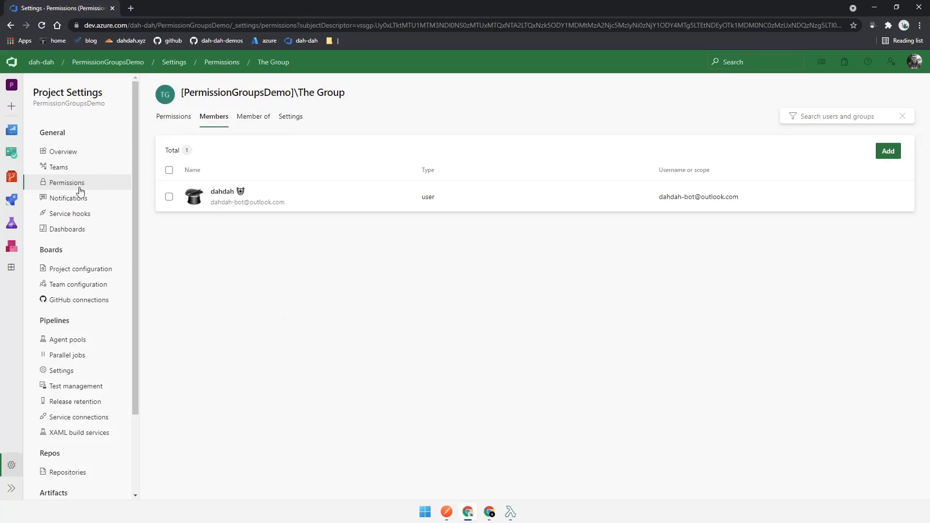
{"action": "left_click", "coordinate": [100, 183]}
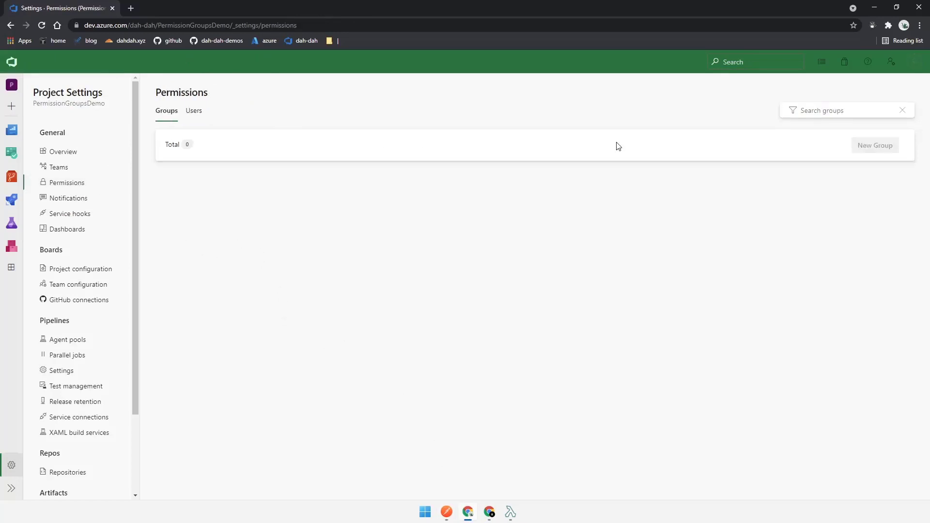
{"action": "left_click", "coordinate": [876, 146]}
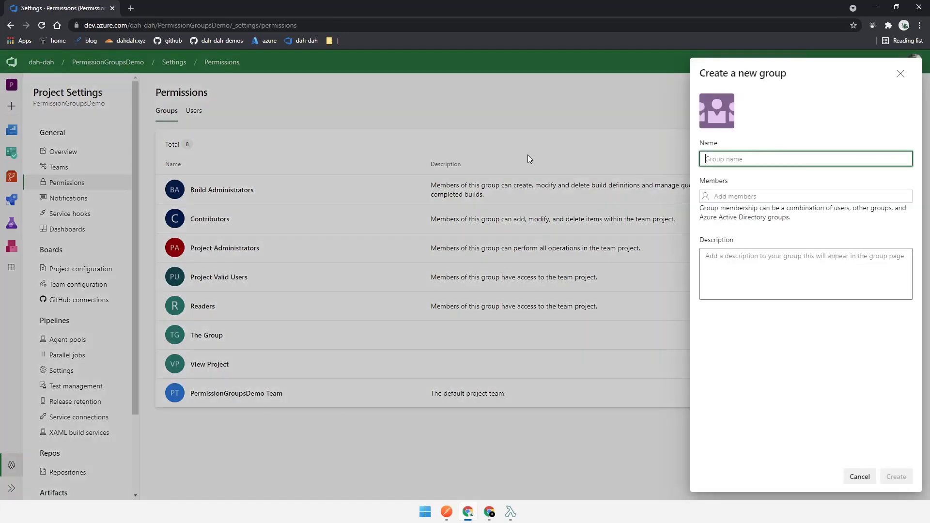
{"action": "type", "text": "The Group - Manage"}
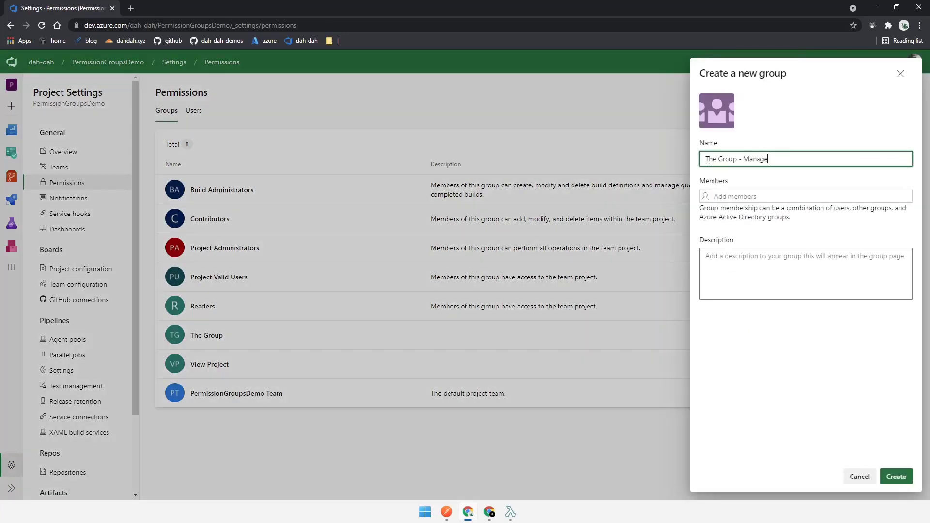
{"action": "left_click_drag", "start_coordinate": [770, 158], "coordinate": [673, 152]}
{"action": "key", "text": "ctrl+c"}
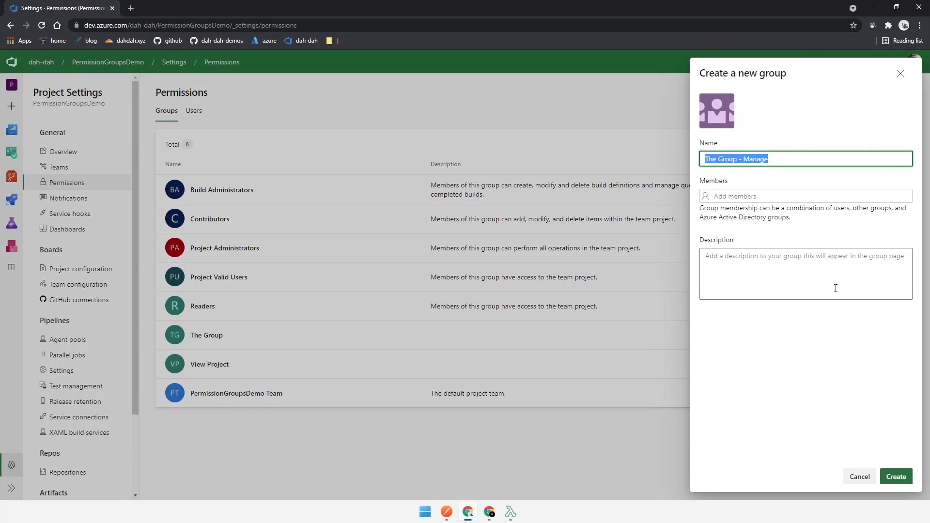
{"action": "left_click_drag", "start_coordinate": [706, 159], "coordinate": [738, 159]}
{"action": "double_click", "coordinate": [750, 159]}
Add the bot user as a member of the new group and create the group.
{"action": "left_click", "coordinate": [746, 193]}
{"action": "type", "text": "da"}
{"action": "left_click", "coordinate": [749, 231]}
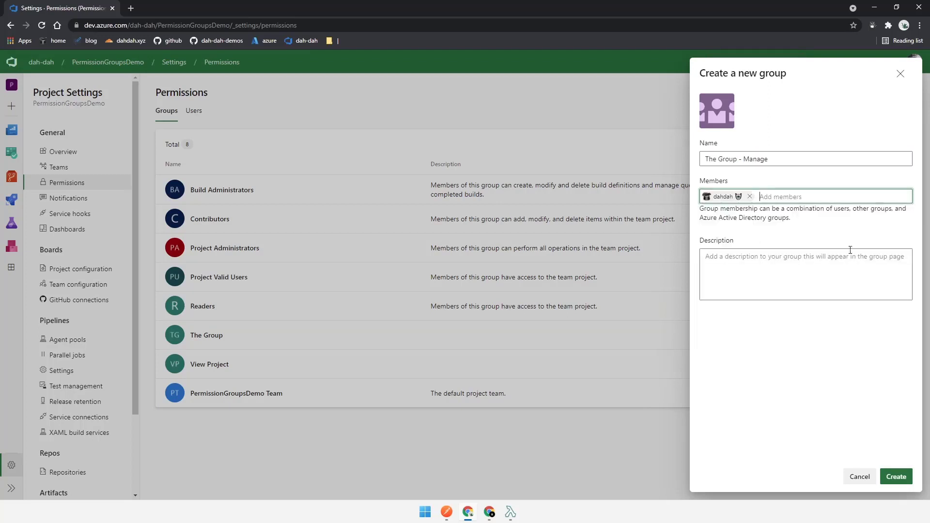
{"action": "left_click", "coordinate": [896, 475]}
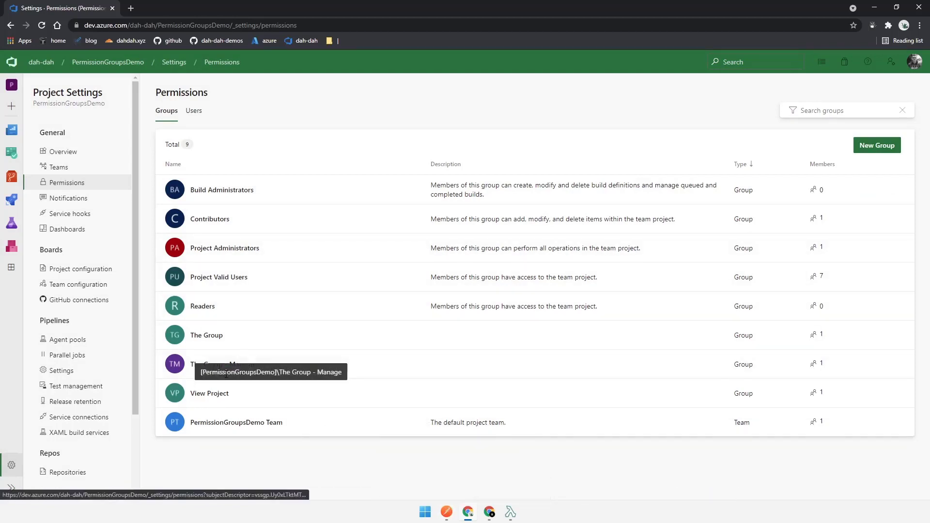
Switch to Postman, resend the List Group Permissions request and search its response for The Group - Manage.
{"action": "left_click", "coordinate": [447, 510]}
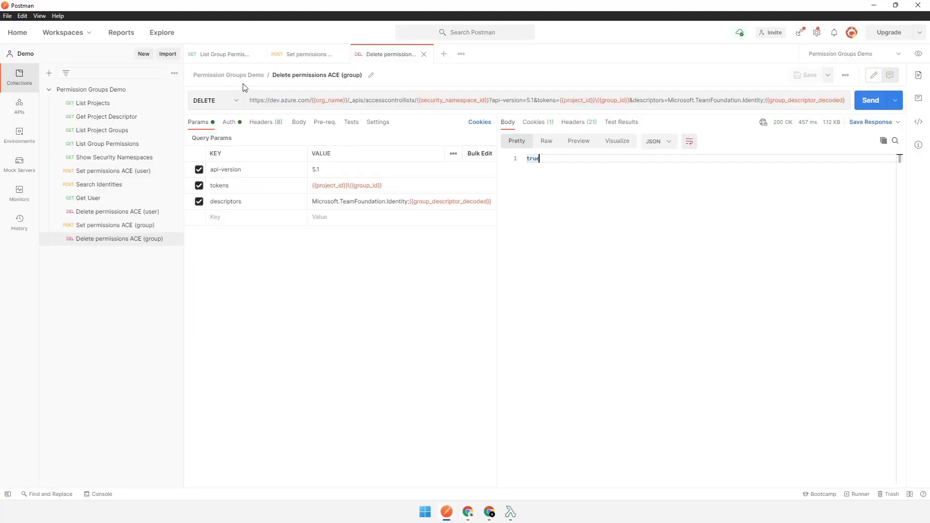
{"action": "left_click", "coordinate": [227, 54]}
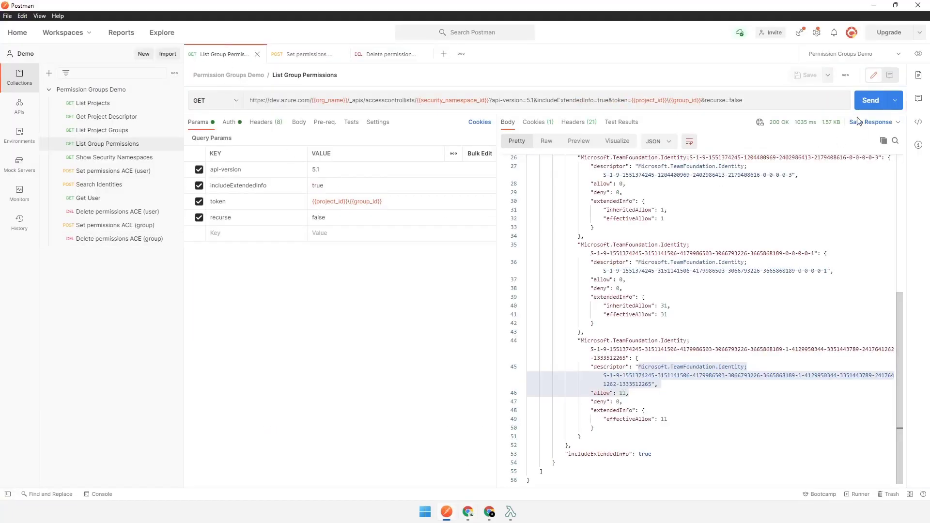
{"action": "left_click", "coordinate": [870, 100]}
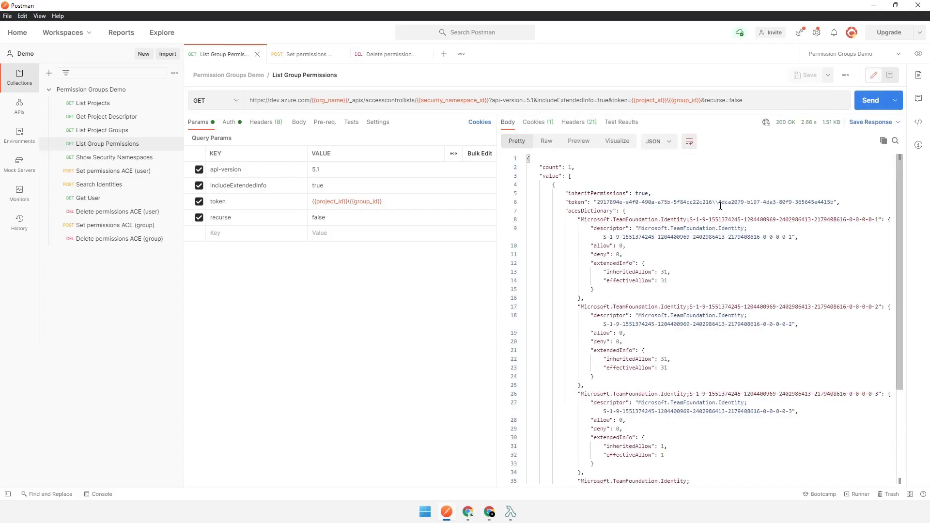
{"action": "left_click", "coordinate": [713, 212]}
{"action": "key", "text": "ctrl+f"}
{"action": "key", "text": "ctrl+v"}
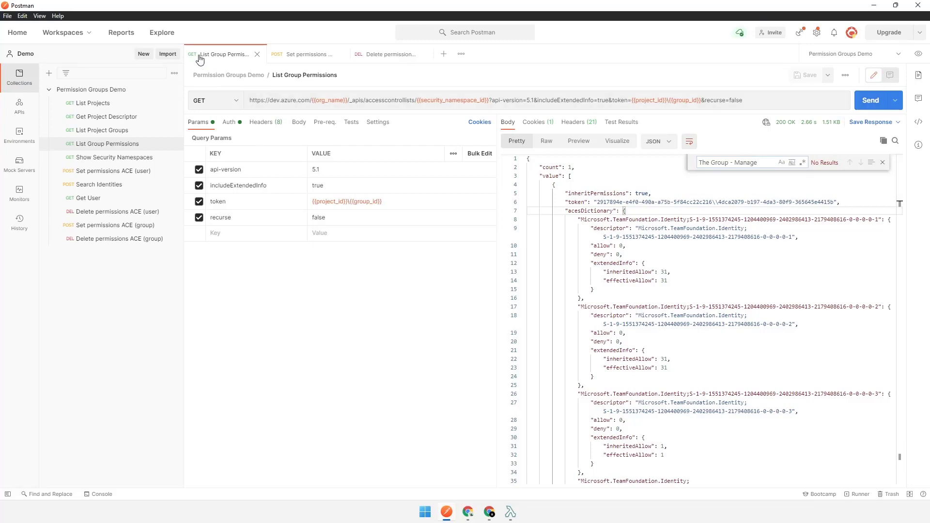
Send the List Project Groups request and find The Group - Manage in its response.
{"action": "left_click", "coordinate": [116, 104]}
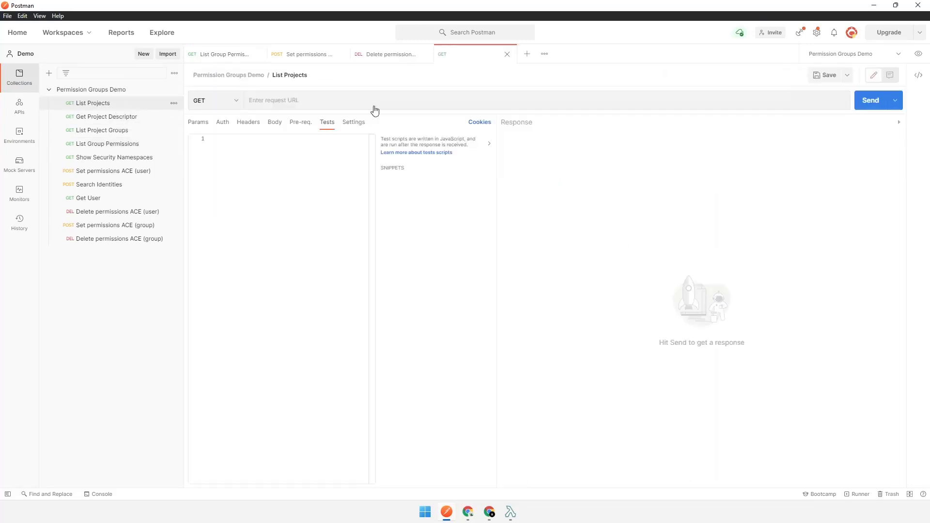
{"action": "left_click", "coordinate": [114, 134]}
{"action": "left_click", "coordinate": [872, 102]}
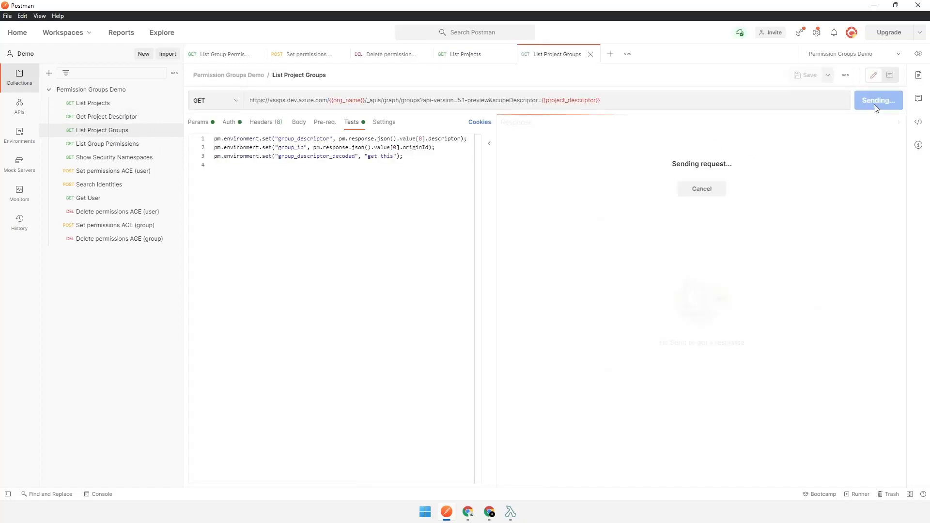
{"action": "key", "text": "ctrl+f"}
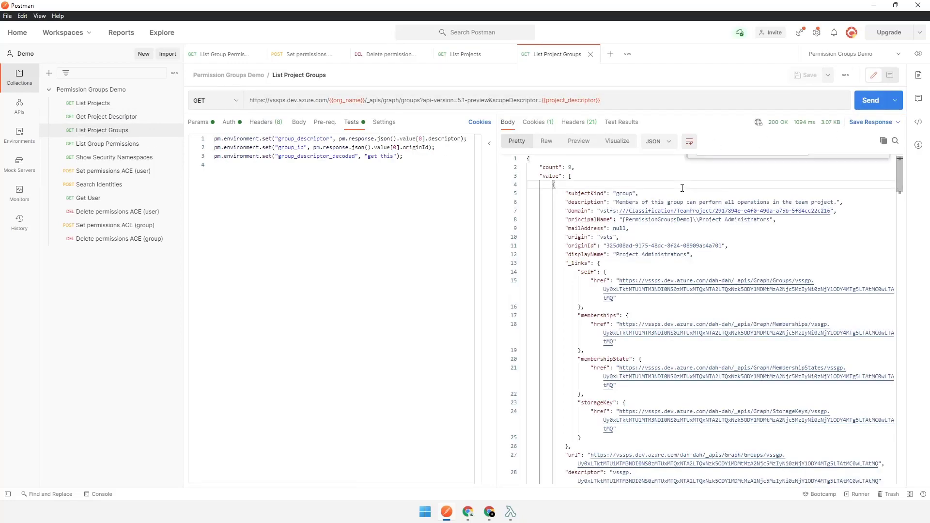
{"action": "key", "text": "ctrl+v"}
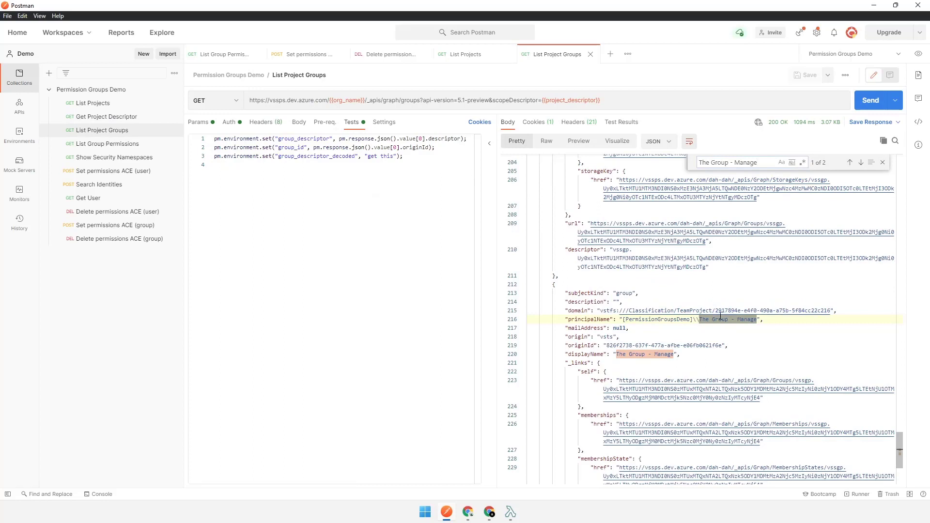
Copy the originId of The Group - Manage, select its descriptor value, and close the List Project Groups request.
{"action": "left_click_drag", "start_coordinate": [608, 345], "coordinate": [721, 346]}
{"action": "key", "text": "ctrl+c"}
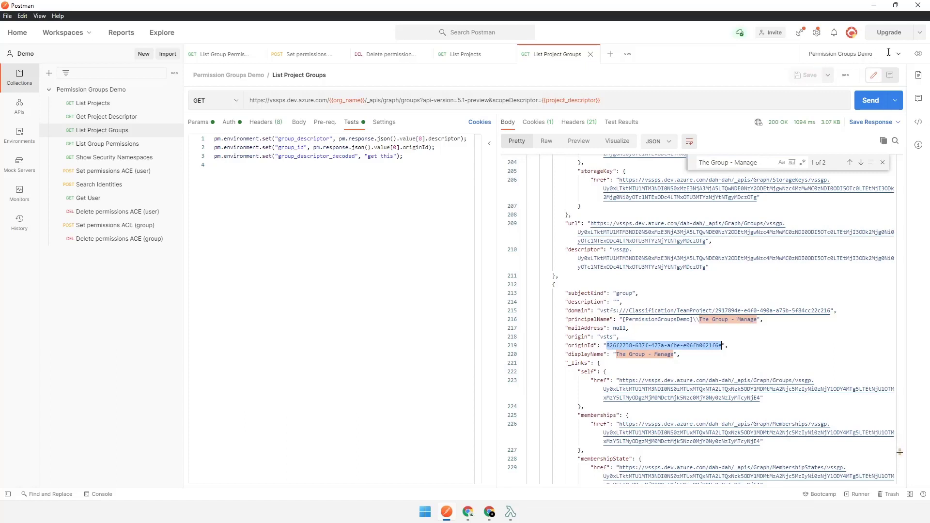
{"action": "scroll", "coordinate": [607, 432], "scroll_direction": "down", "scroll_amount": 2}
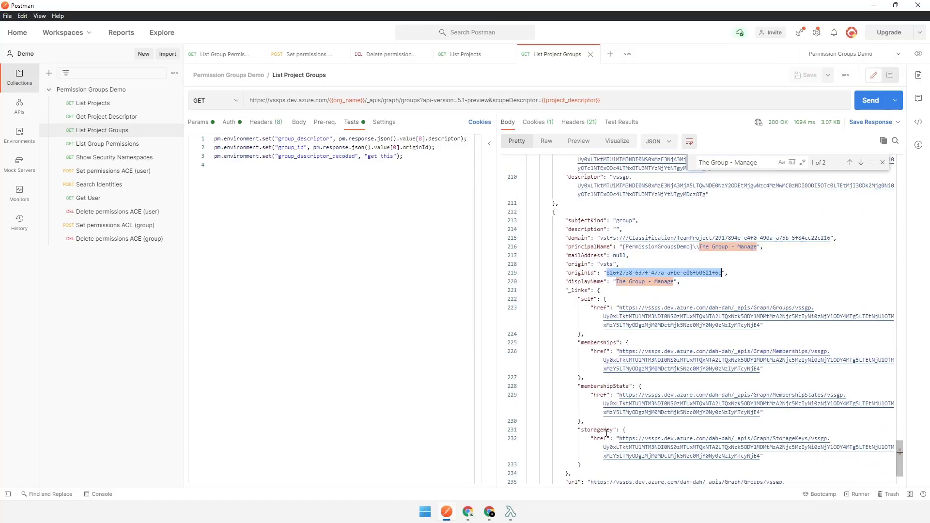
{"action": "scroll", "coordinate": [604, 448], "scroll_direction": "down", "scroll_amount": 2}
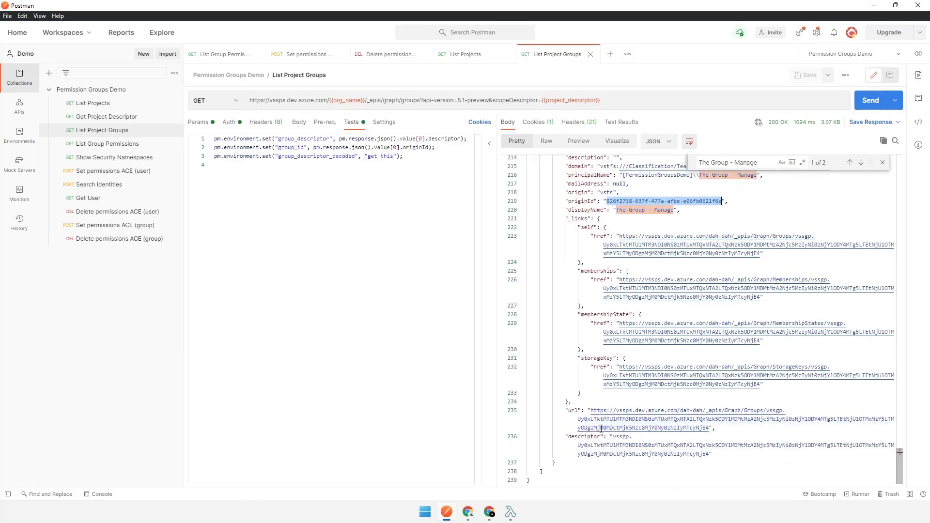
{"action": "double_click", "coordinate": [639, 445]}
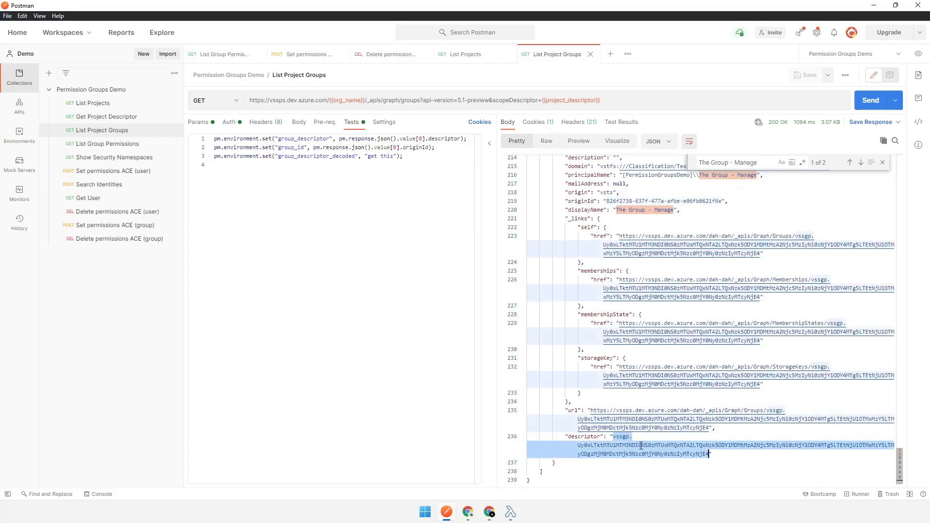
{"action": "middle_click", "coordinate": [556, 57]}
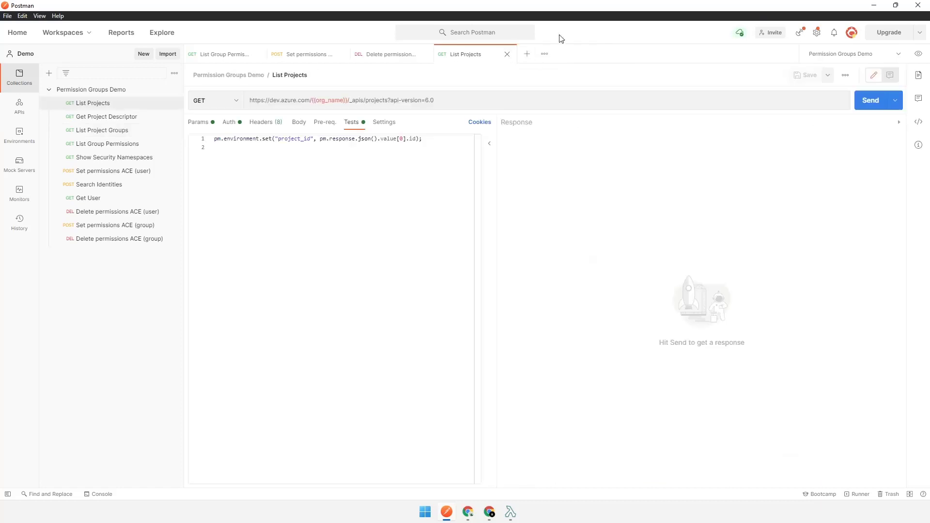
Begin a // comment after the token line in the Set permissions ACE (group) request body.
{"action": "left_click", "coordinate": [309, 54]}
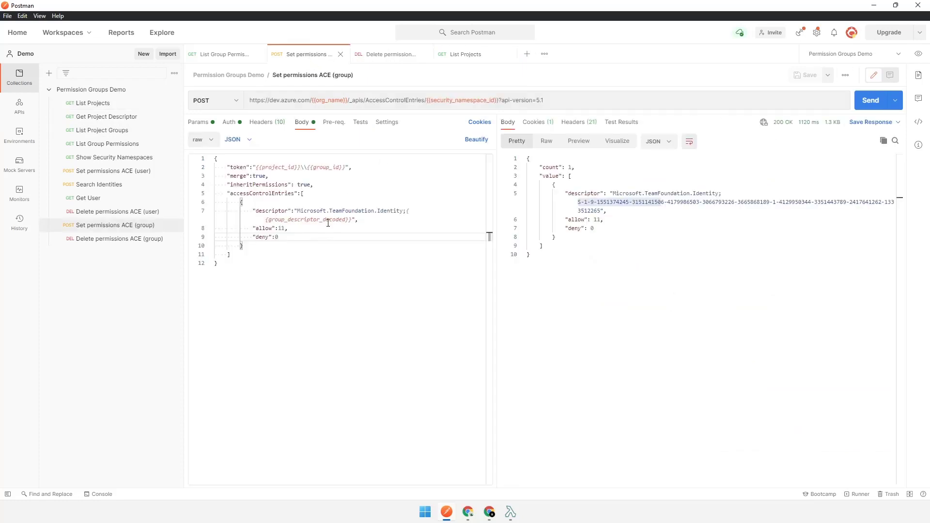
{"action": "double_click", "coordinate": [332, 170]}
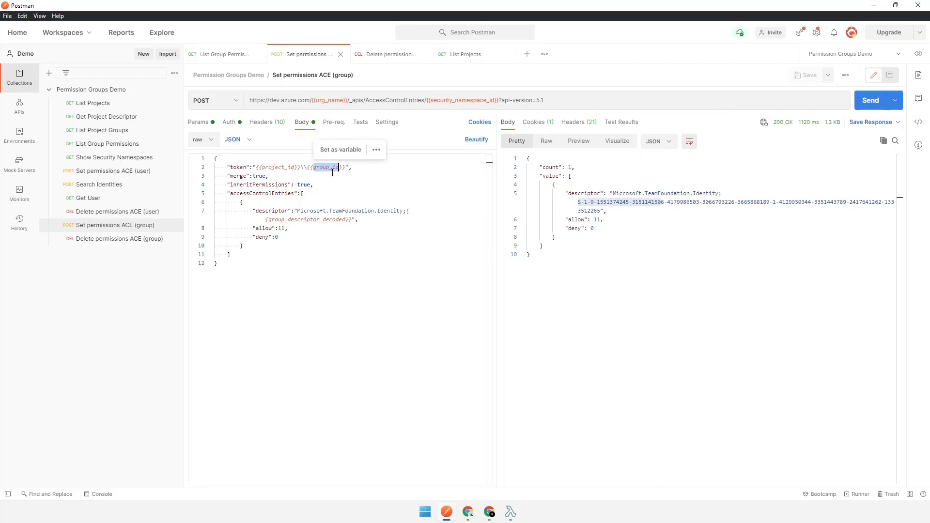
{"action": "key", "text": "End"}
{"action": "type", "text": "//"}
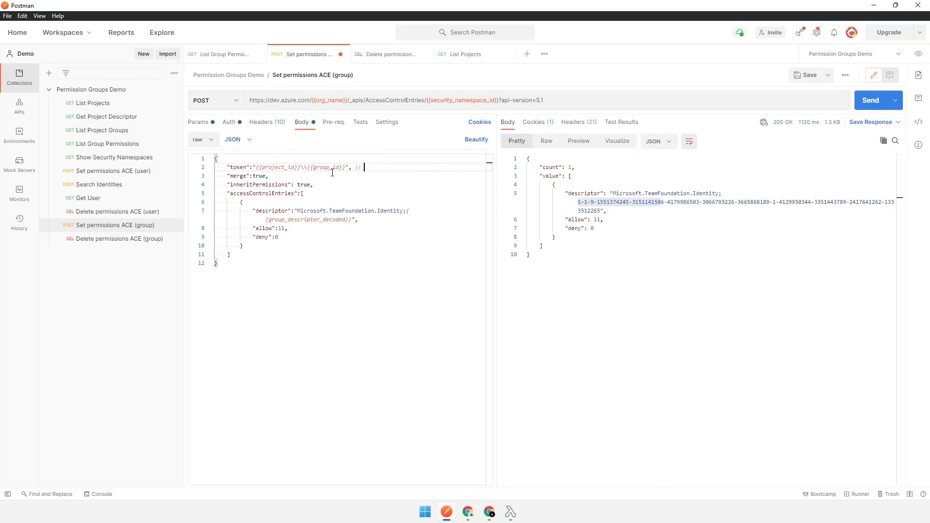
{"action": "key", "text": "ctrl+v"}
{"action": "key", "text": "ctrl+z"}
Open The Group - Manage in the administrator's browser window, copy its name as plain text, and return to Postman.
{"action": "left_click", "coordinate": [473, 513]}
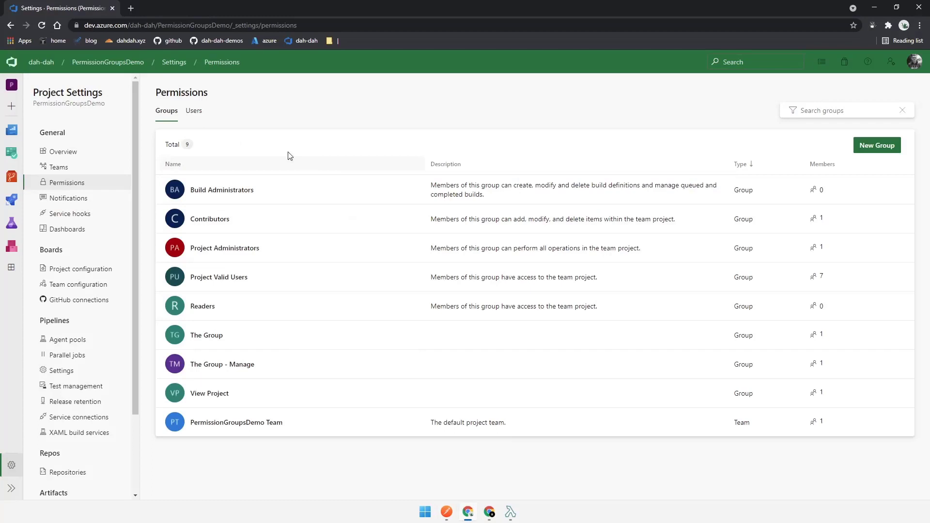
{"action": "left_click", "coordinate": [258, 361]}
{"action": "double_click", "coordinate": [326, 96]}
{"action": "left_click_drag", "start_coordinate": [326, 96], "coordinate": [372, 94]}
{"action": "left_click", "coordinate": [307, 93]}
{"action": "key", "text": "ctrl+c"}
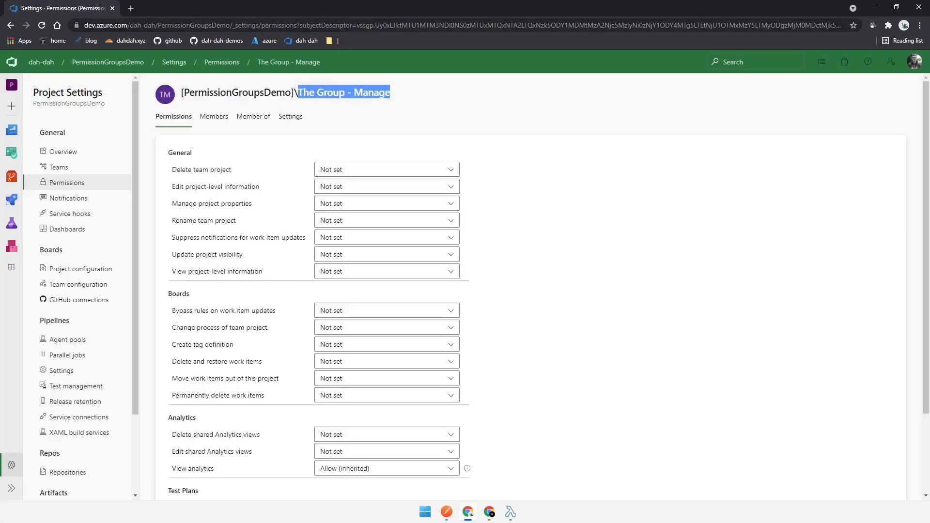
{"action": "left_click", "coordinate": [348, 28]}
{"action": "key", "text": "ctrl+v"}
{"action": "key", "text": "ctrl+a"}
{"action": "key", "text": "ctrl+x"}
{"action": "left_click", "coordinate": [874, 7]}
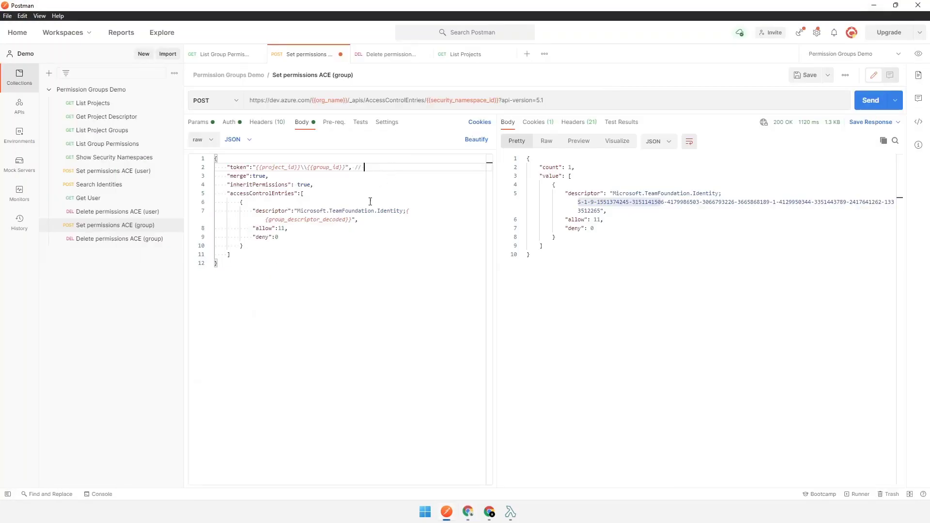
Complete the token line's comment so that it reads The Group.
{"action": "key", "text": "ctrl+v"}
{"action": "key", "text": "shift+Left"}
{"action": "key", "text": "shift+Left"}
{"action": "key", "text": "shift+Left"}
{"action": "key", "text": "shift+Left"}
{"action": "key", "text": "shift+Left"}
{"action": "key", "text": "shift+Left"}
{"action": "key", "text": "shift+Left"}
{"action": "key", "text": "shift+Left"}
{"action": "key", "text": "shift+Left"}
{"action": "key", "text": "BackSpace"}
Add the comment // The Group - Manage after the descriptor line and highlight both group comments for comparison.
{"action": "key", "text": "Down"}
{"action": "key", "text": "Down"}
{"action": "key", "text": "Down"}
{"action": "key", "text": "Down"}
{"action": "key", "text": "Down"}
{"action": "key", "text": "Down"}
{"action": "key", "text": "End"}
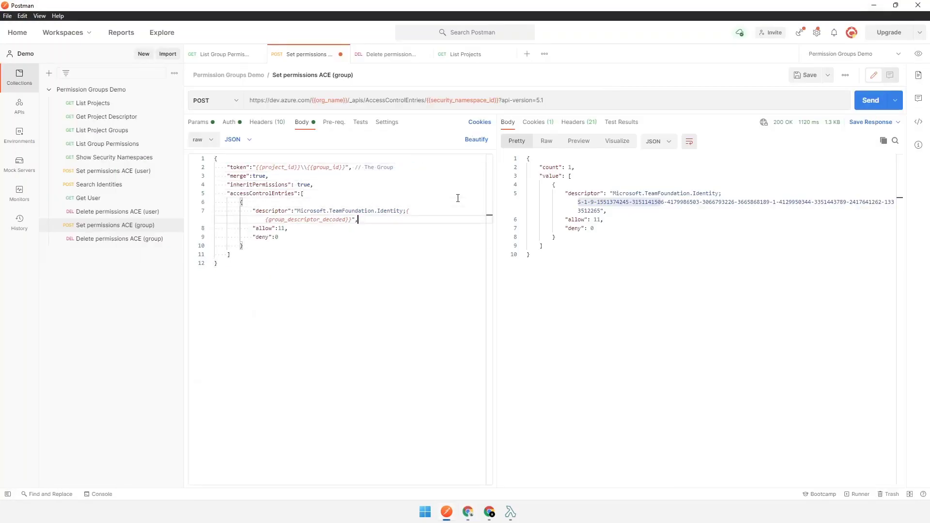
{"action": "type", "text": "//"}
{"action": "key", "text": "ctrl+v"}
{"action": "left_click_drag", "start_coordinate": [432, 222], "coordinate": [357, 221]}
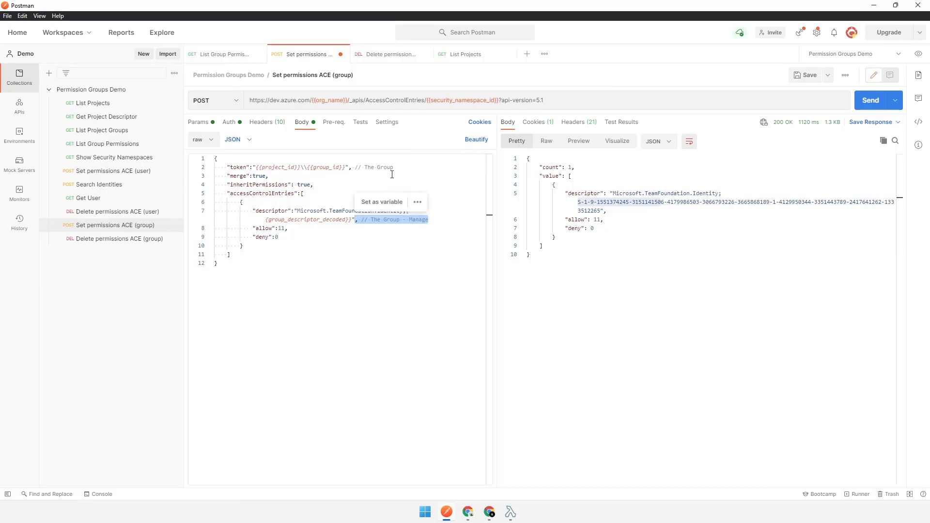
{"action": "left_click_drag", "start_coordinate": [393, 167], "coordinate": [361, 168]}
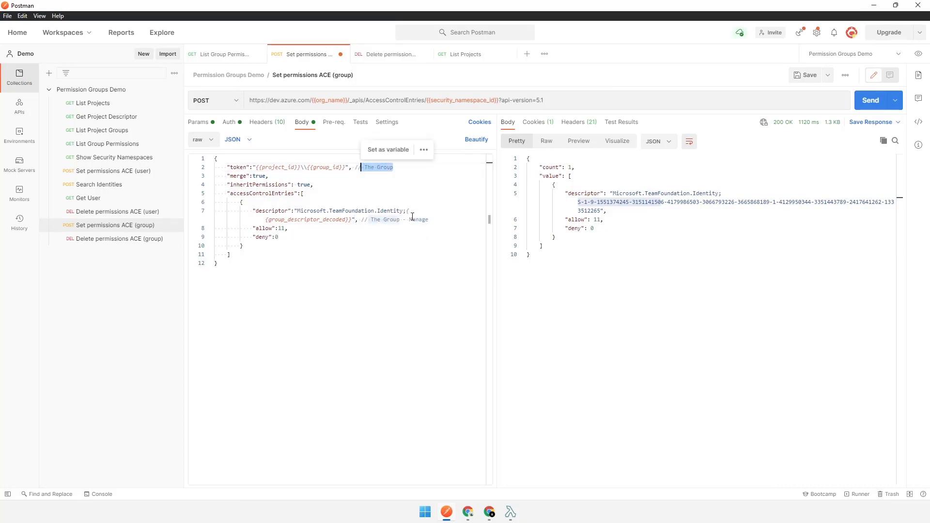
{"action": "left_click_drag", "start_coordinate": [430, 220], "coordinate": [371, 221]}
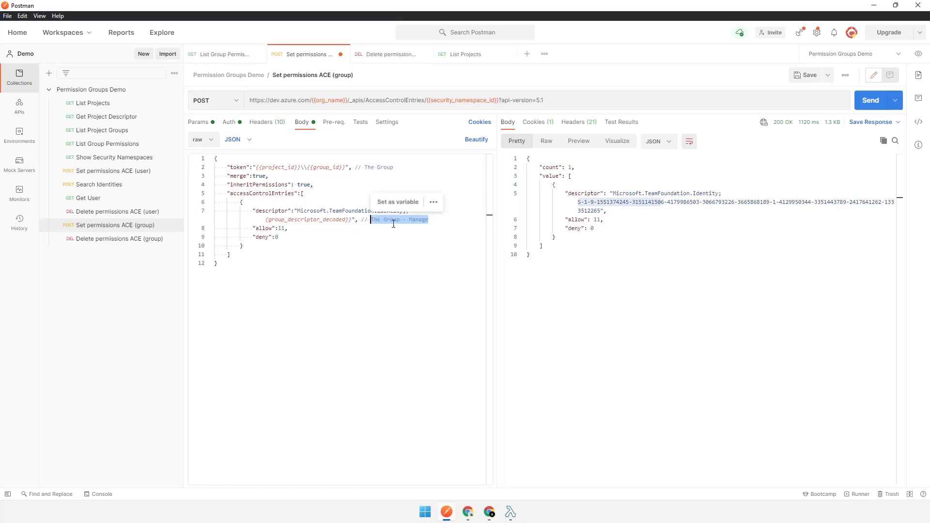